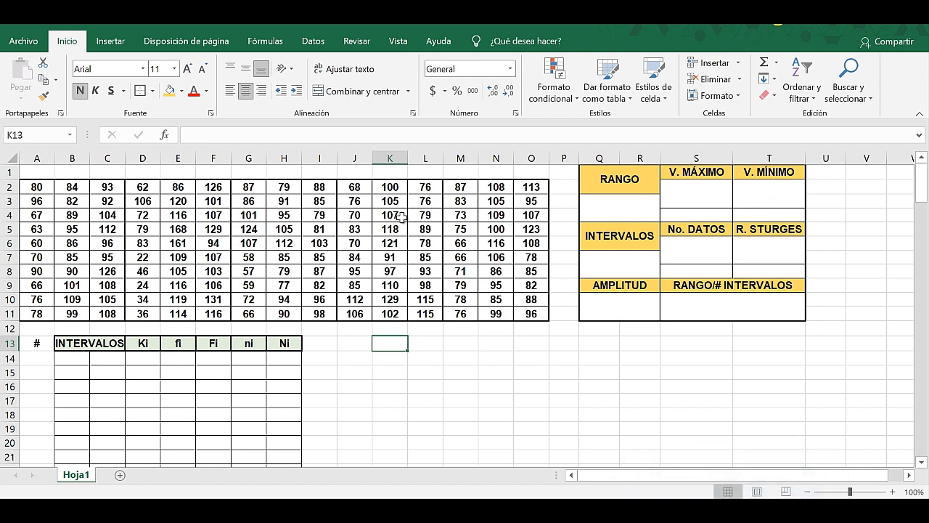
Calculate the maximum value in cell S2 under V. MÁXIMO with the formula =MAX(A2:O11)
double_click(692, 195)
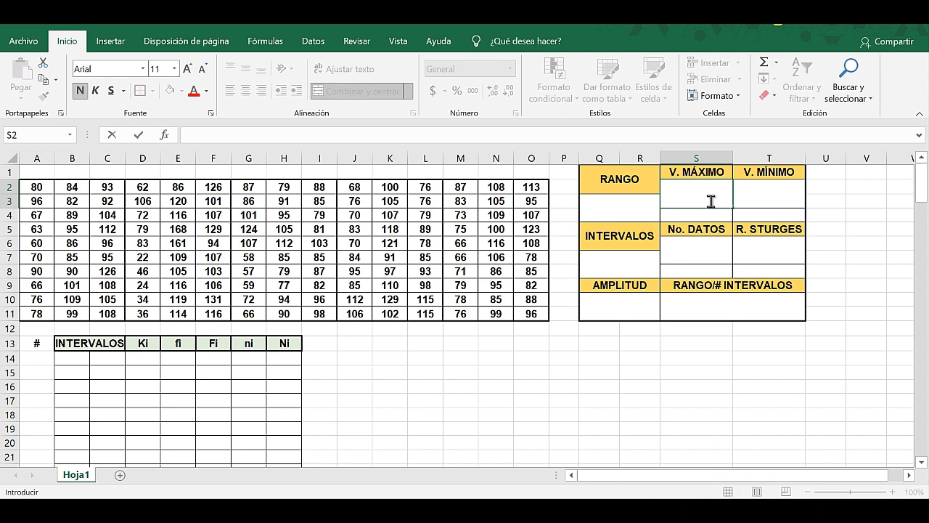
type("=")
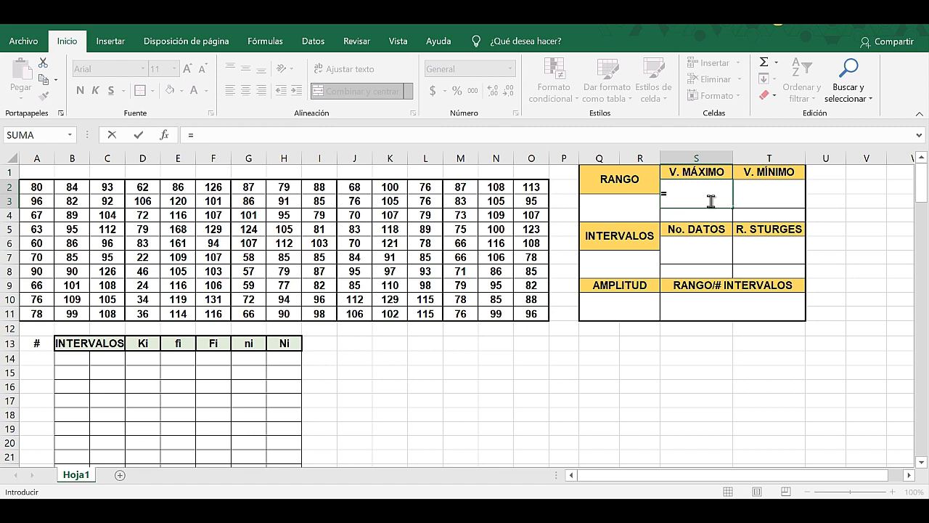
type("MAX")
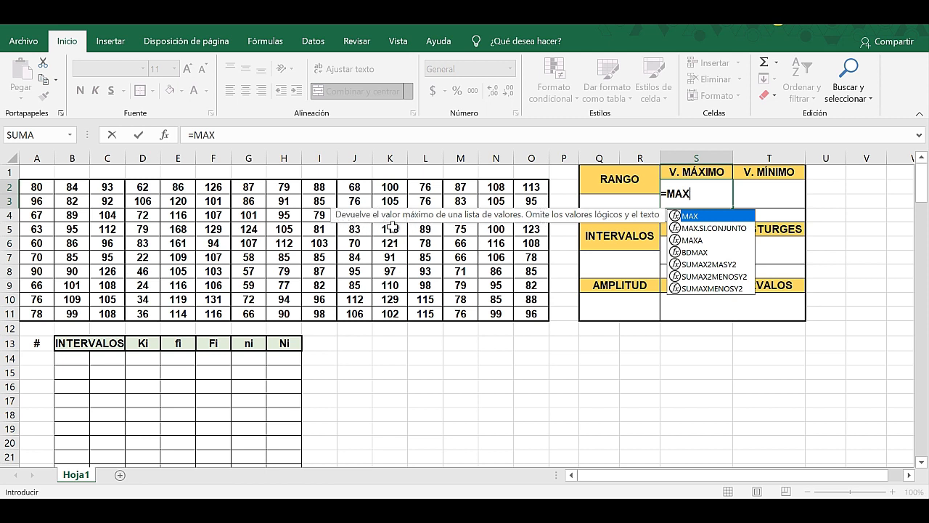
double_click(693, 218)
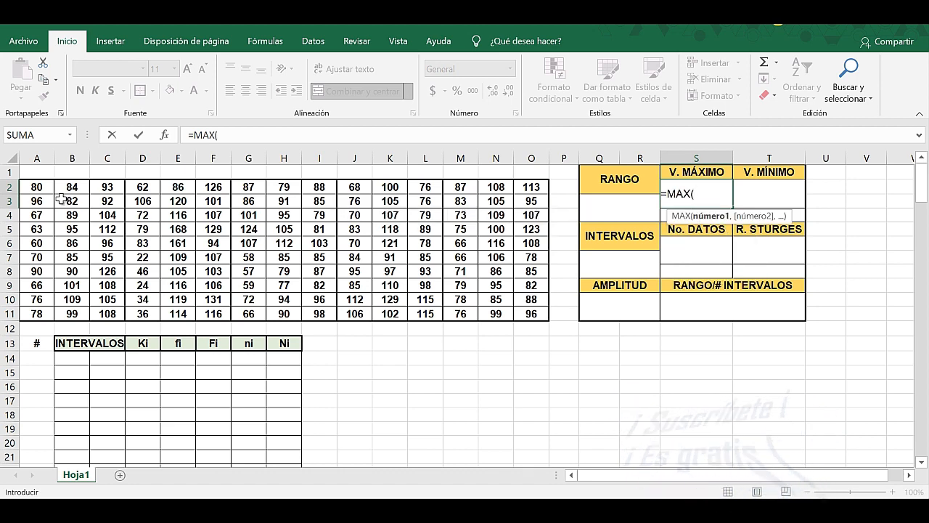
left_click_drag(37, 187, 524, 310)
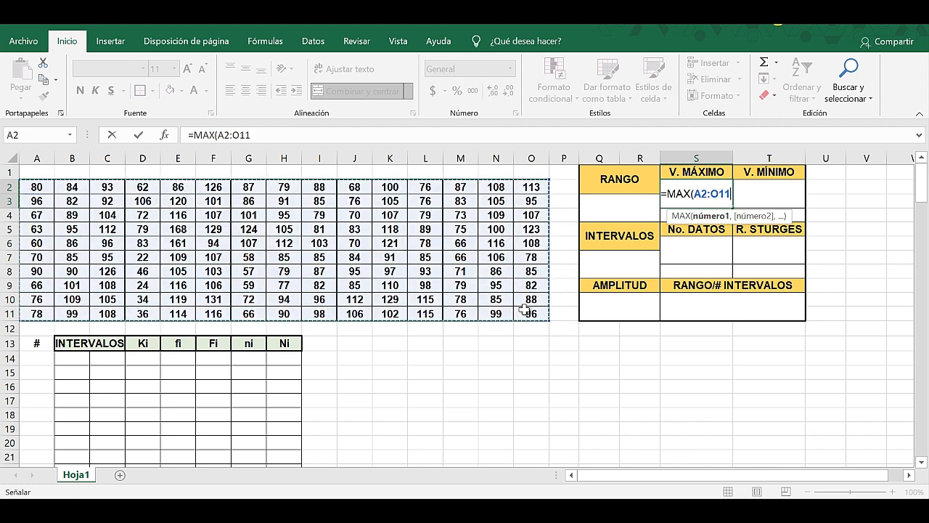
type(")")
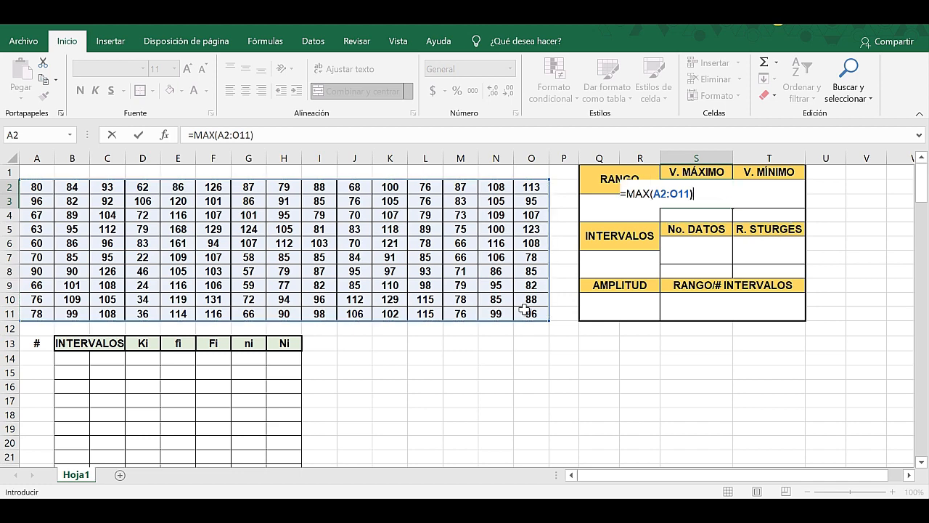
key("Return")
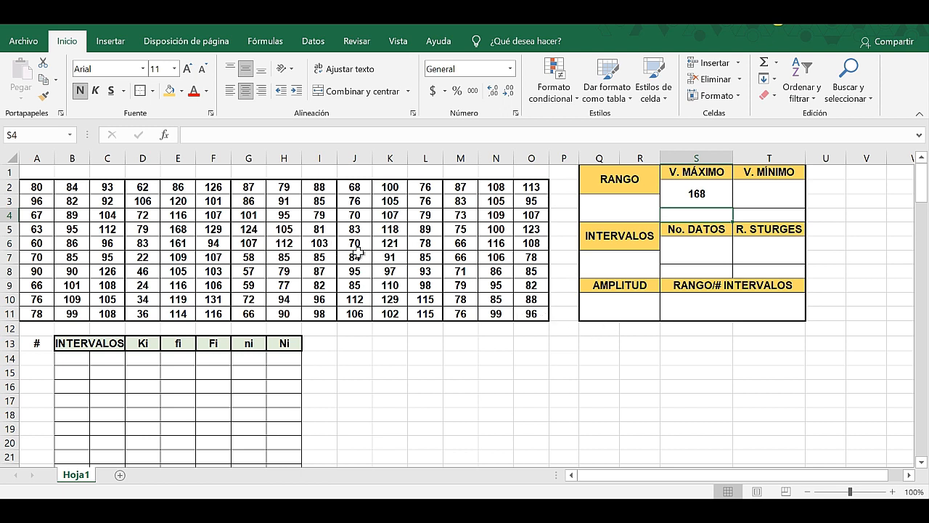
Calculate the minimum value in cell T2 under V. MÍNIMO with the formula =MIN(A2:O11)
left_click(770, 194)
double_click(769, 194)
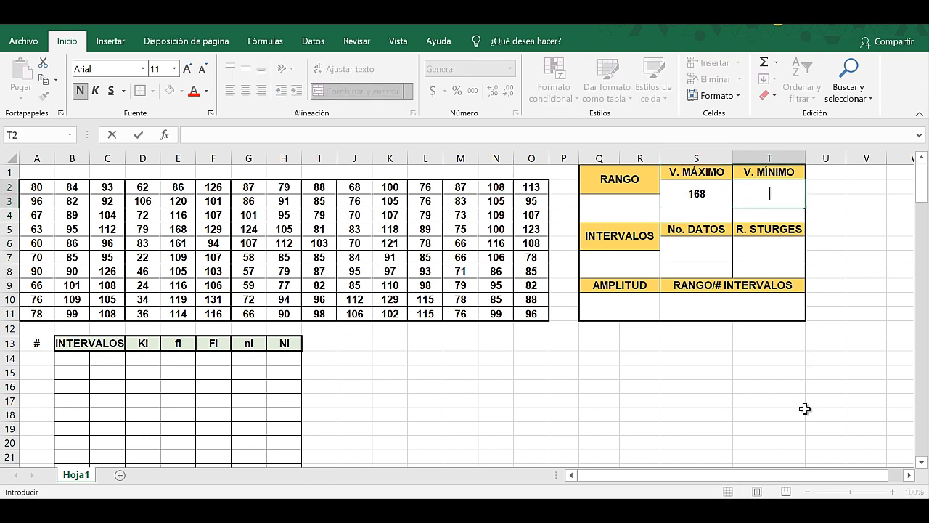
type("=")
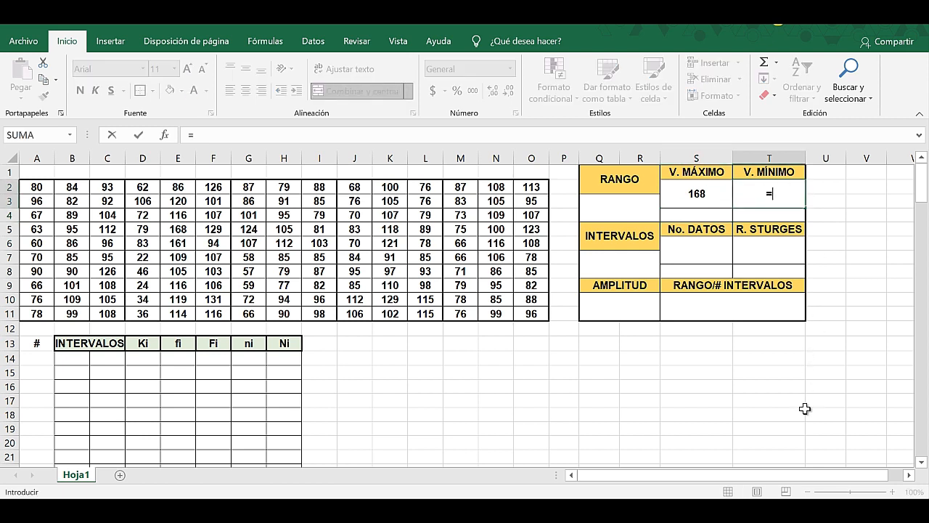
type("MI")
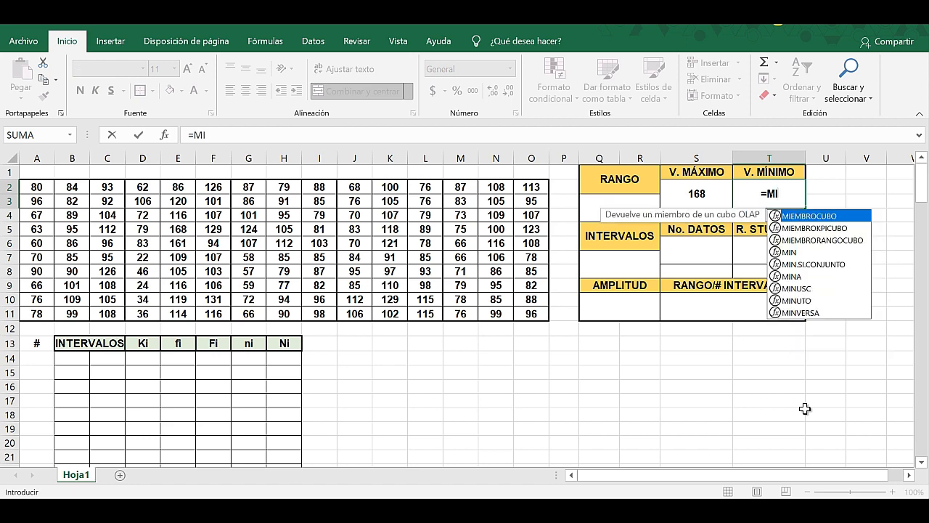
type("N")
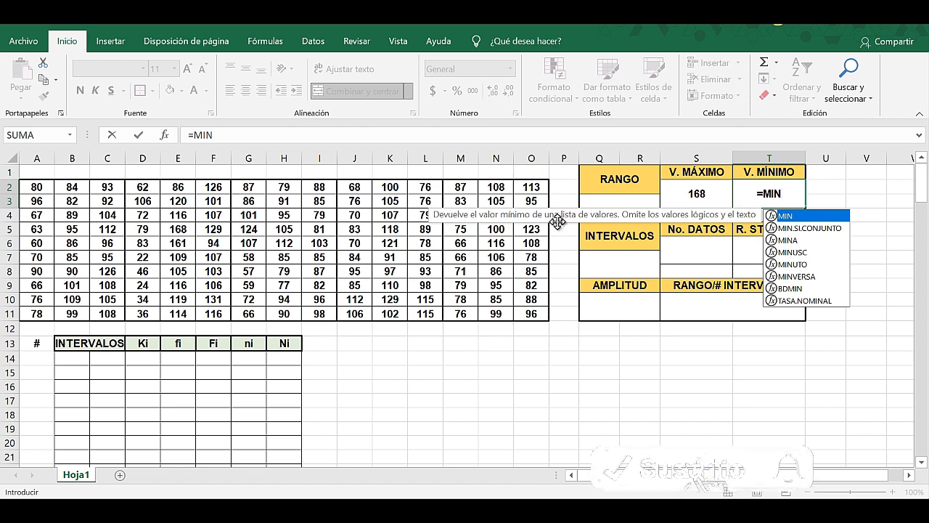
double_click(795, 216)
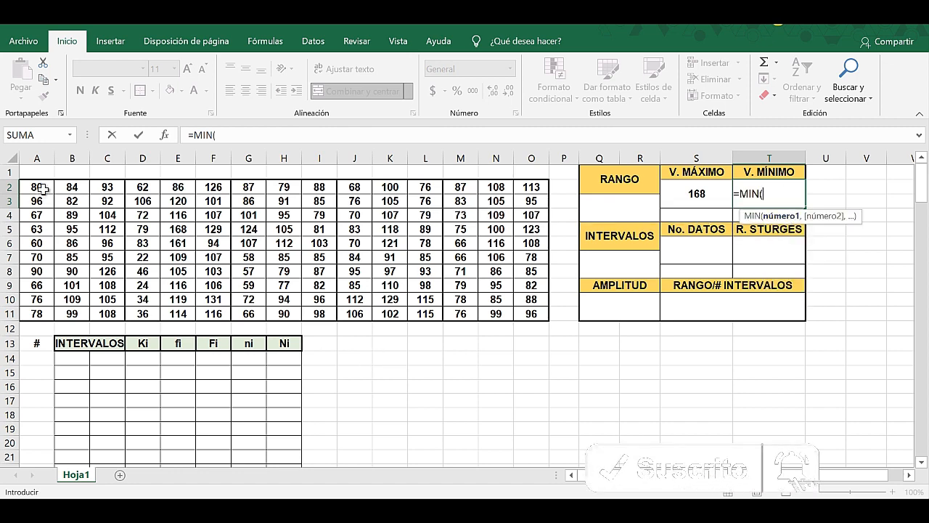
left_click_drag(37, 185, 525, 309)
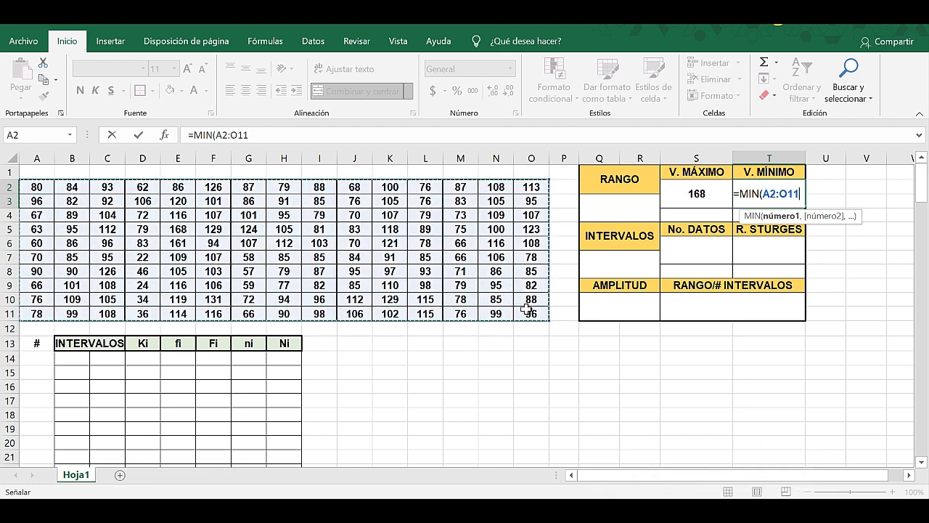
type(")")
key("Return")
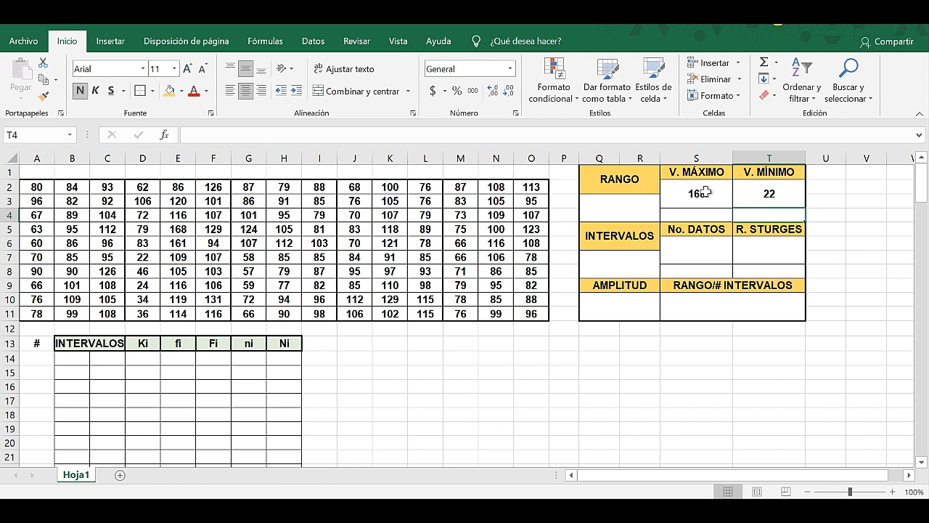
Compute the range in cell Q3 under RANGO by subtracting the minimum from the maximum with =S2-T2
double_click(622, 208)
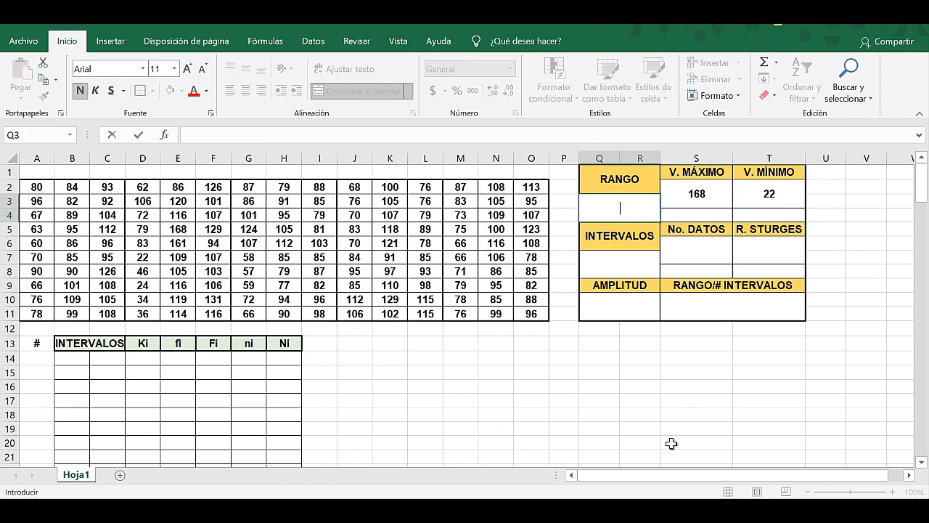
type("=")
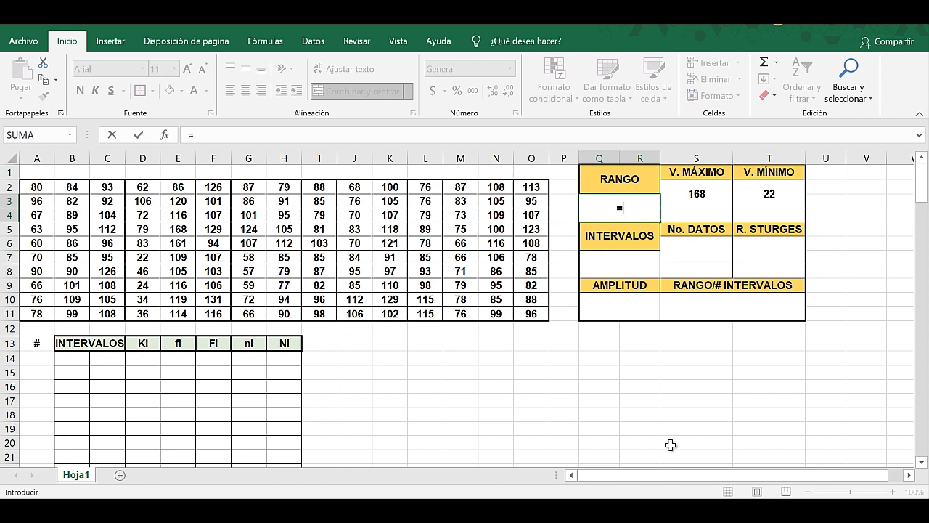
left_click(705, 195)
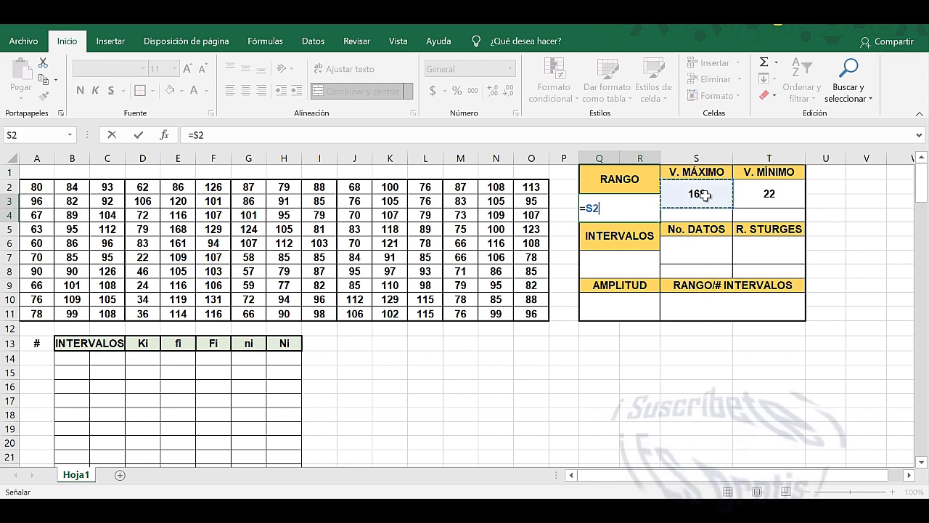
type("-")
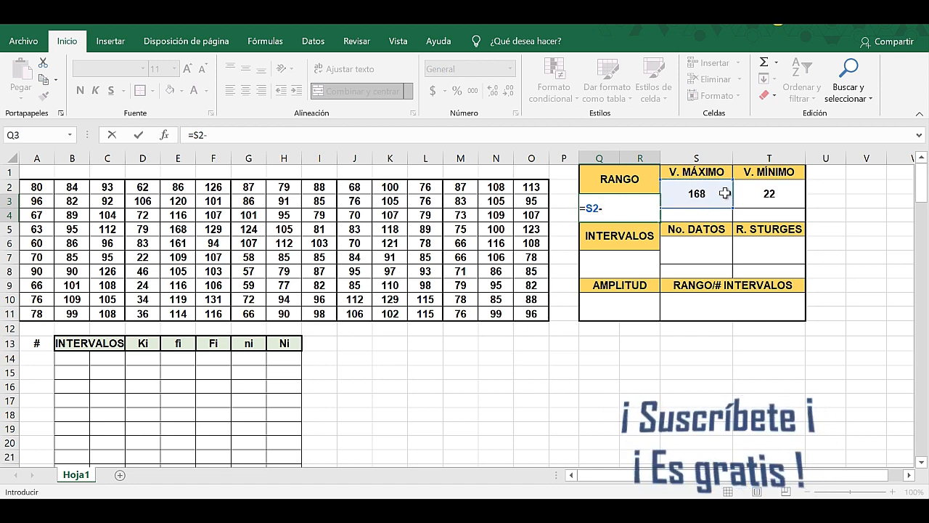
left_click(784, 194)
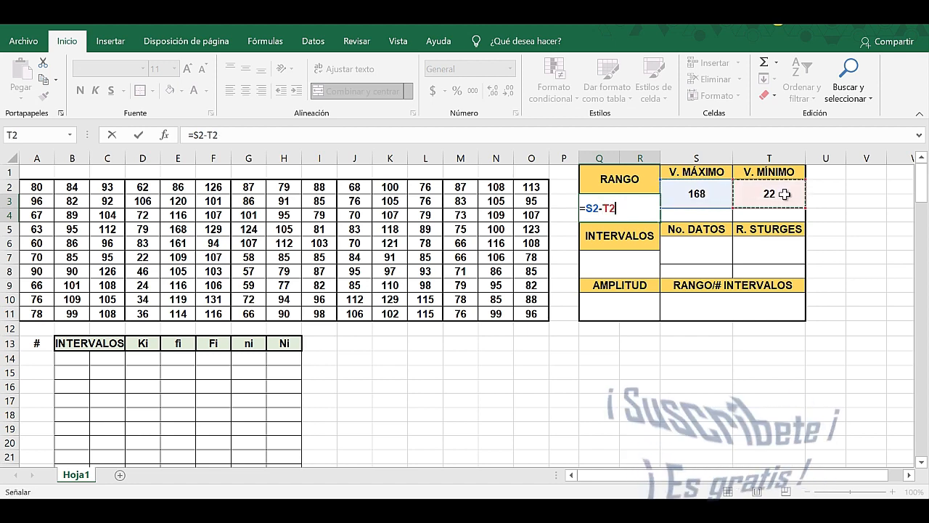
key("Return")
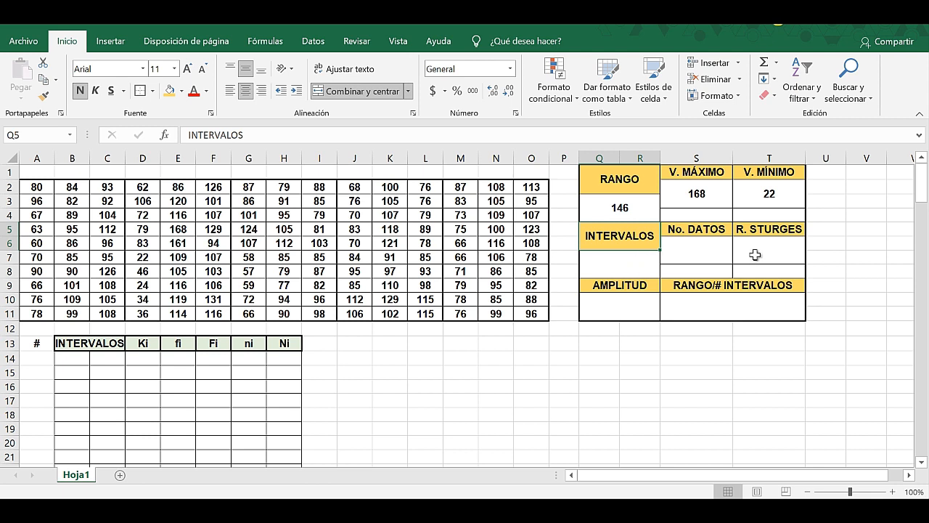
Count the data values in cell S6 under No. DATOS with the formula =CONTAR(A2:O11)
left_click(694, 251)
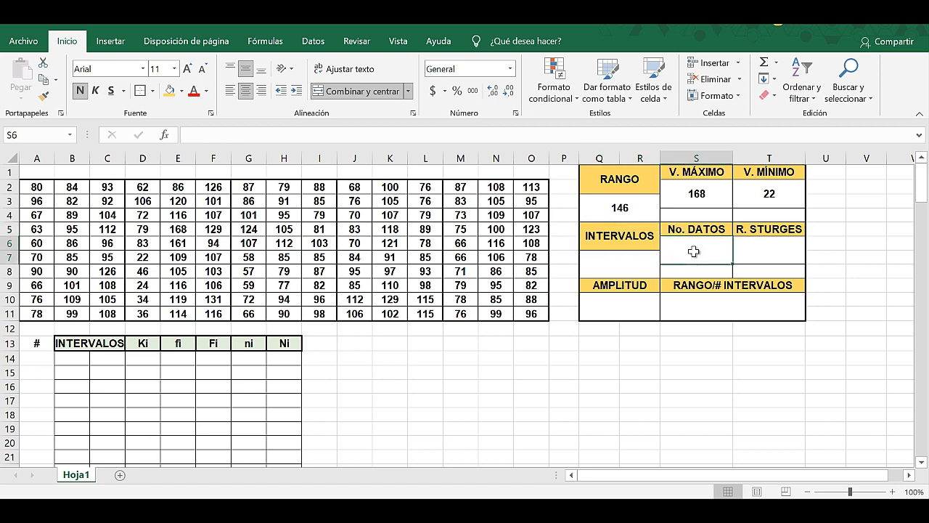
double_click(694, 251)
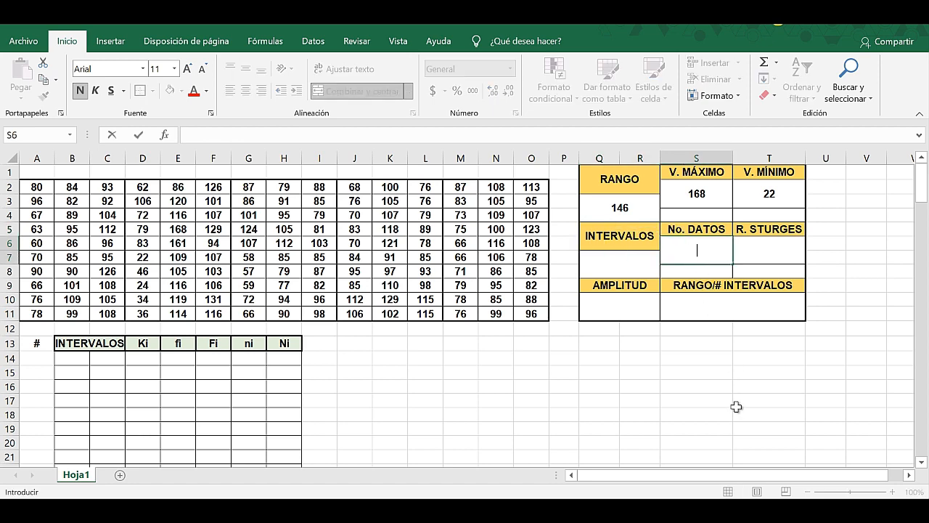
type("=C")
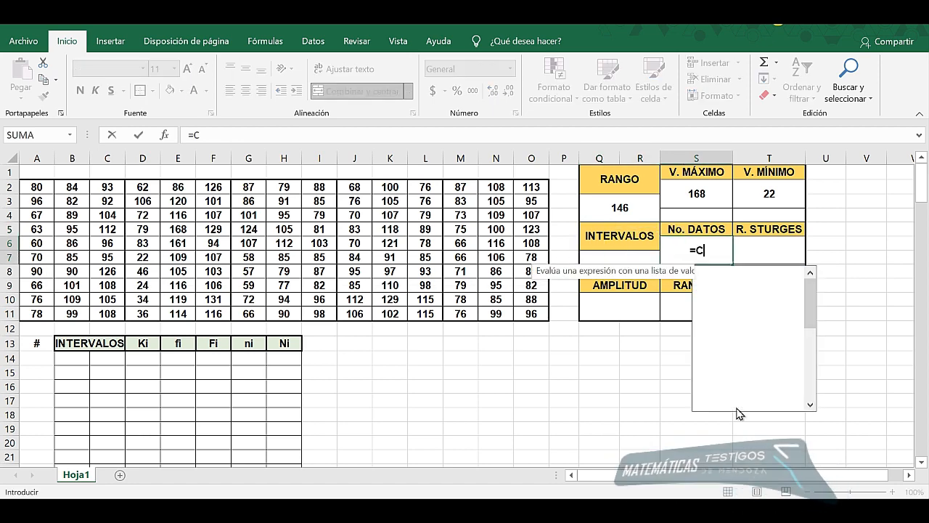
type("ONTAR")
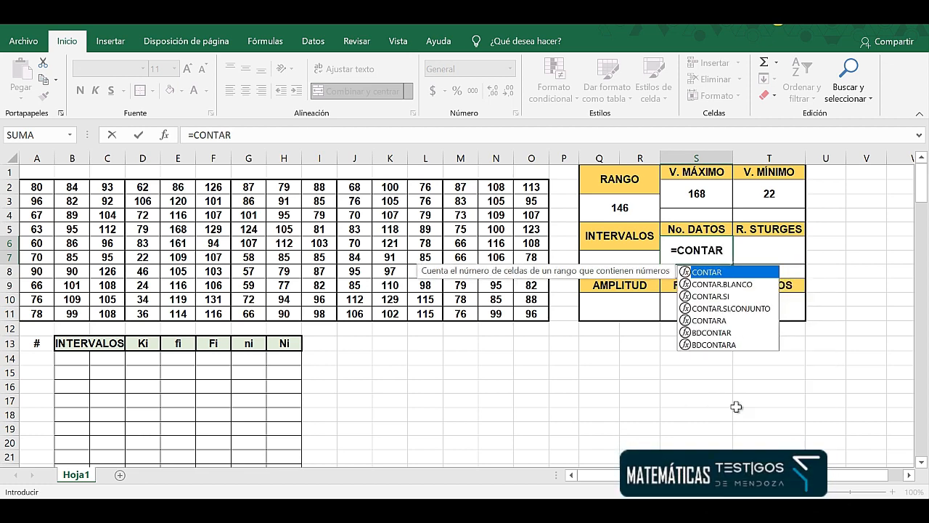
double_click(712, 278)
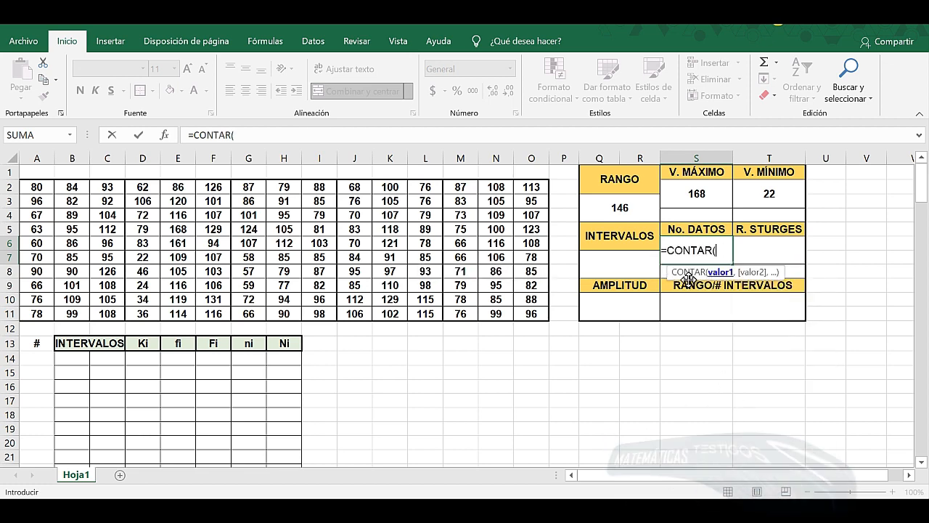
left_click(36, 189)
left_click_drag(37, 202, 531, 313)
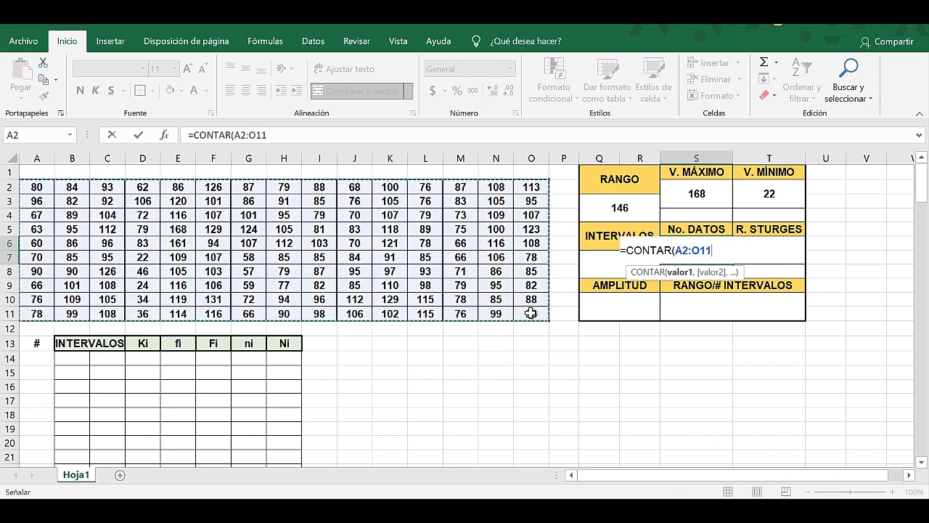
type(")")
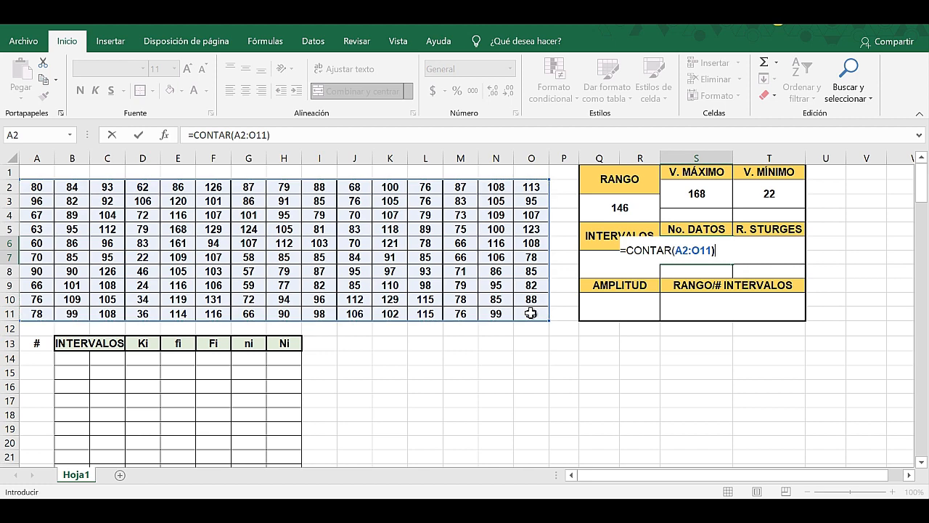
key("Return")
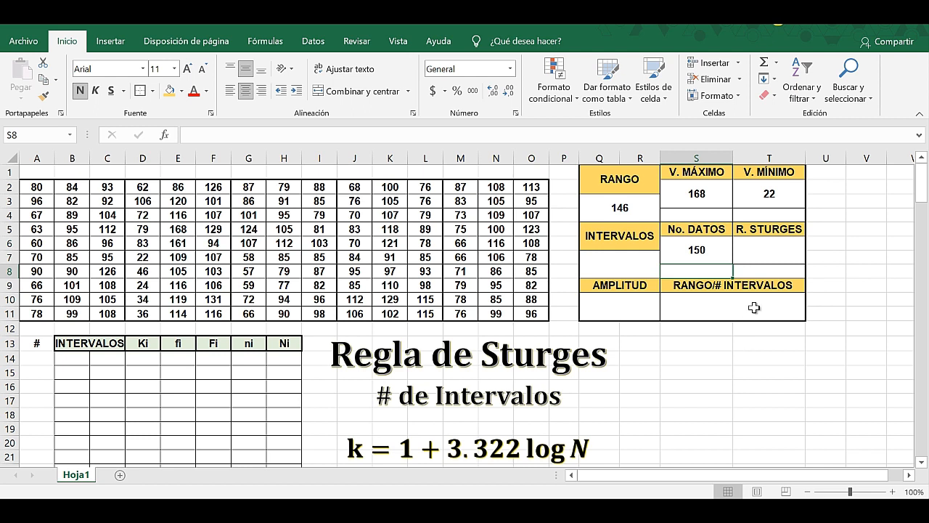
Compute the Sturges rule in cell T6 under R. STURGES with the formula =1+3.322*LOG10(S6)
double_click(766, 252)
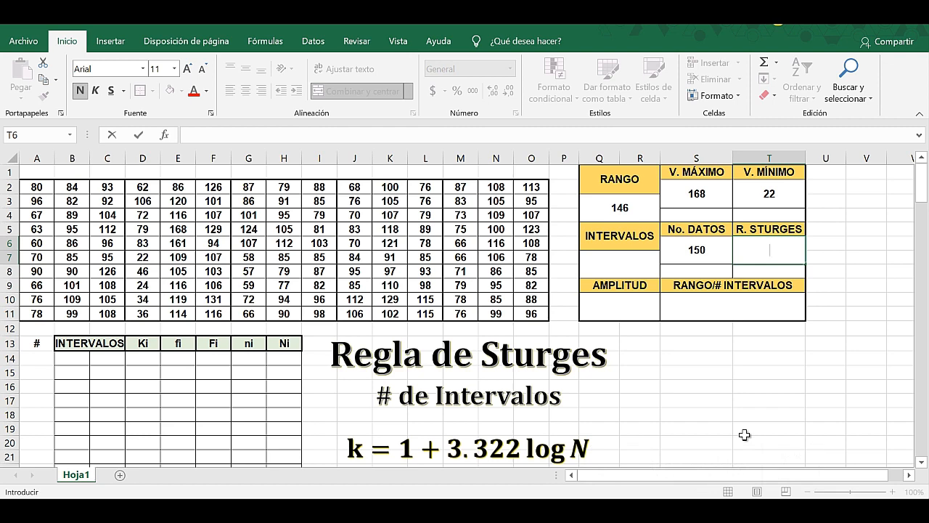
type("=")
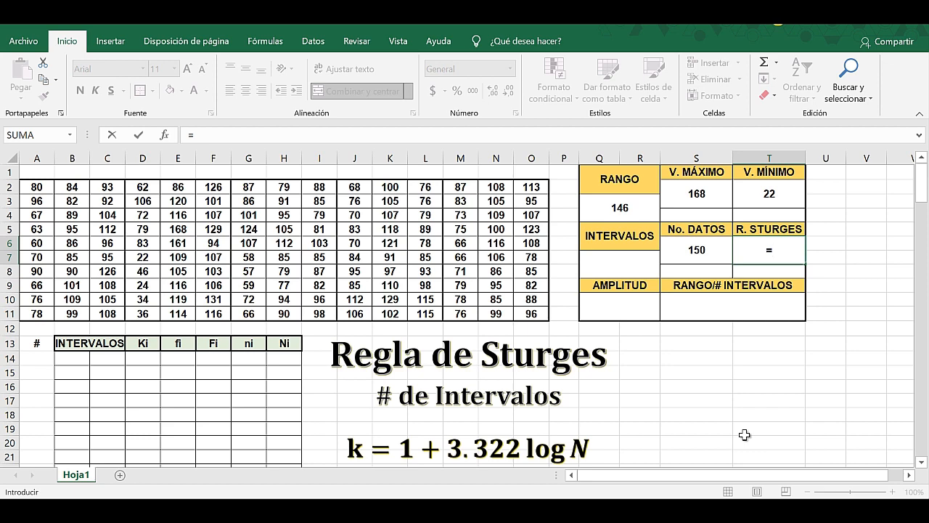
type("1+3.322")
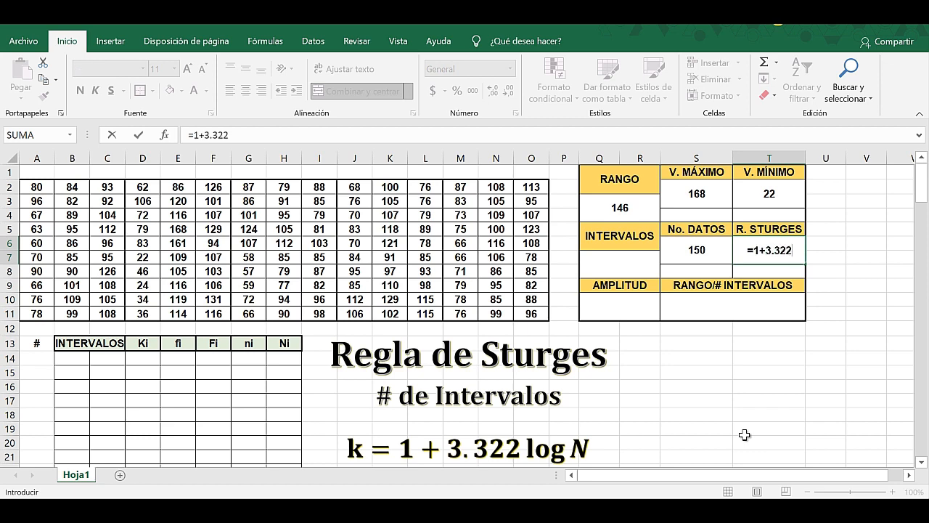
type("*LOG")
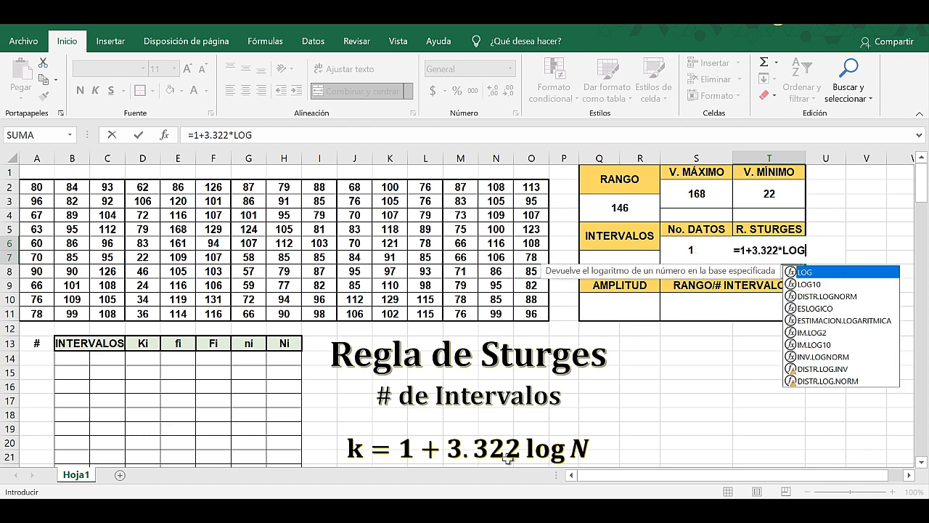
double_click(810, 284)
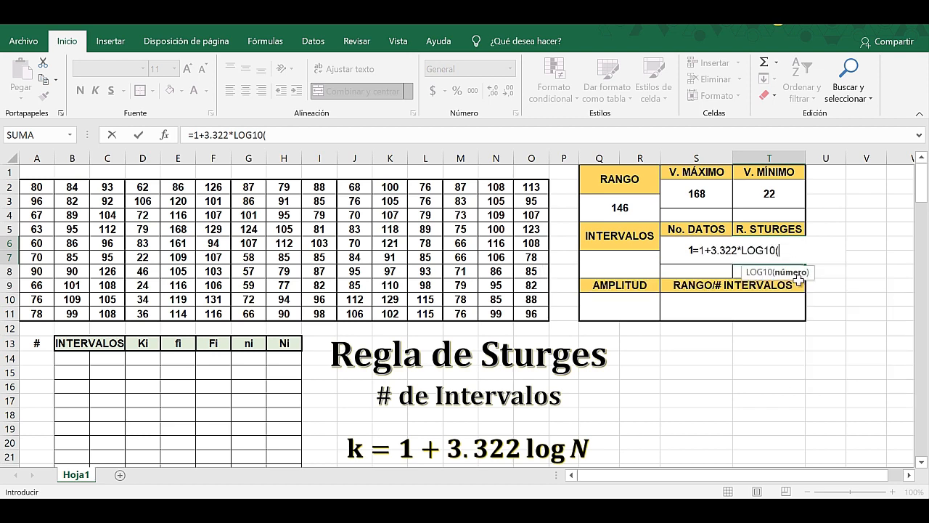
left_click(678, 251)
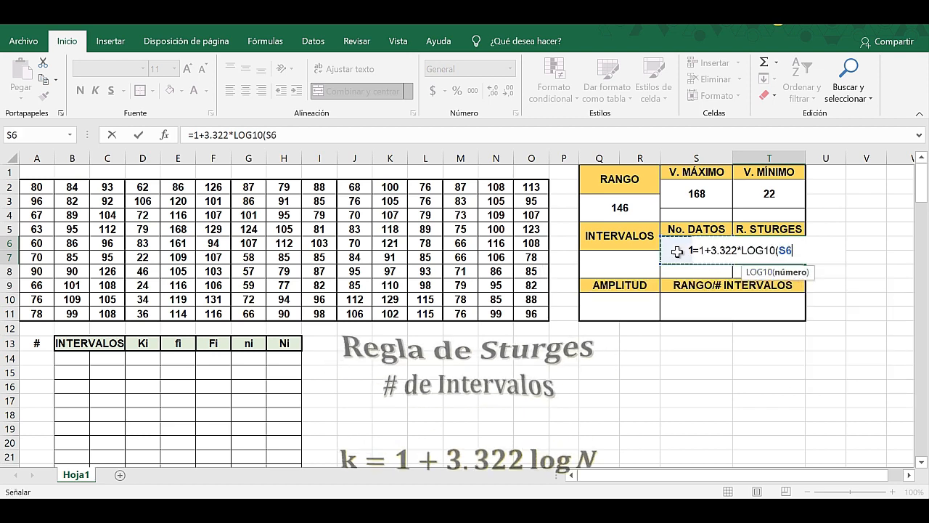
type(")")
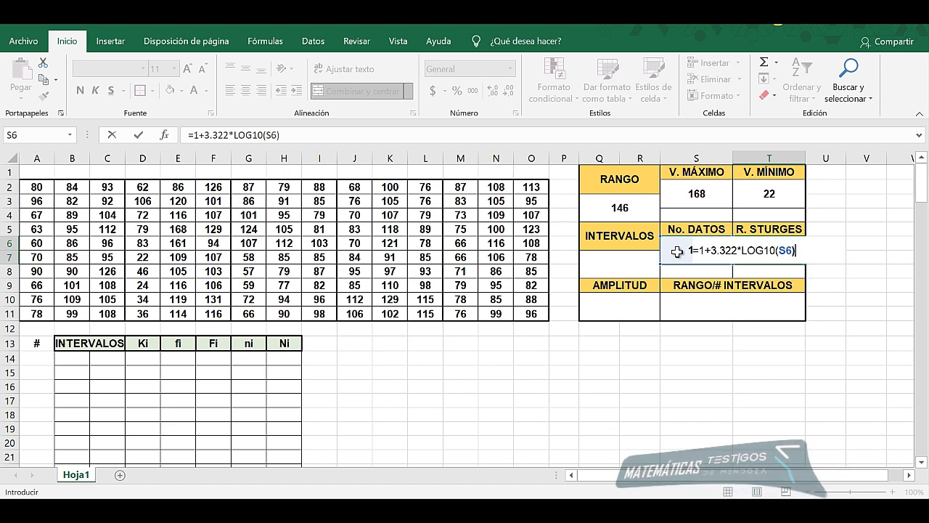
key("Return")
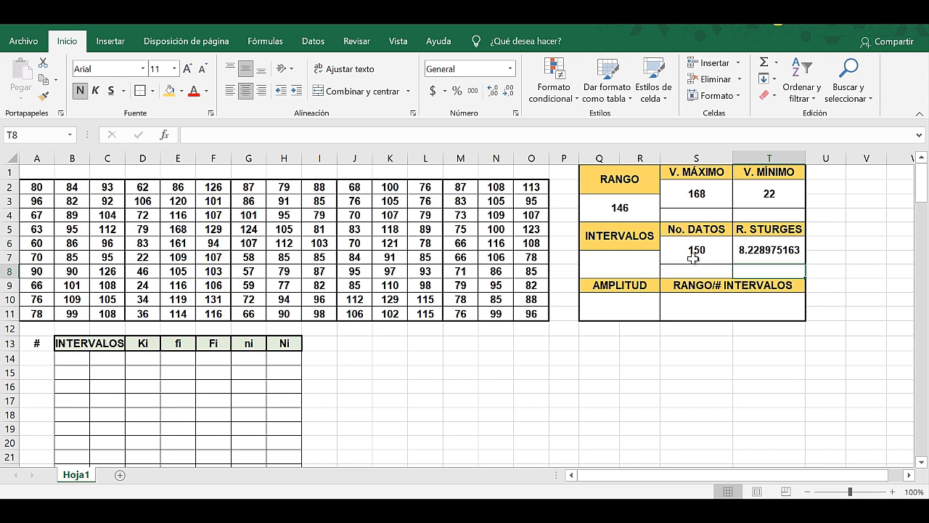
Enter 8 as the number of intervals in cell Q7 under INTERVALOS
left_click(626, 262)
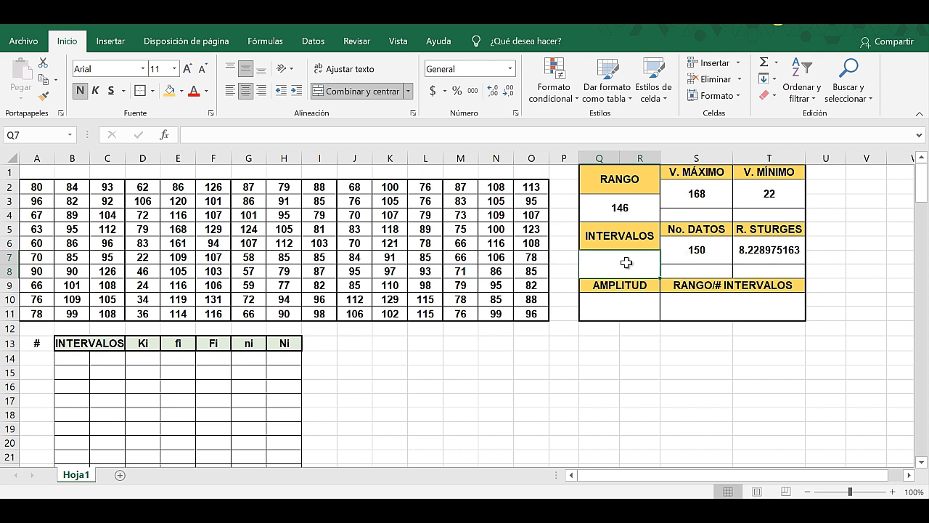
type("8")
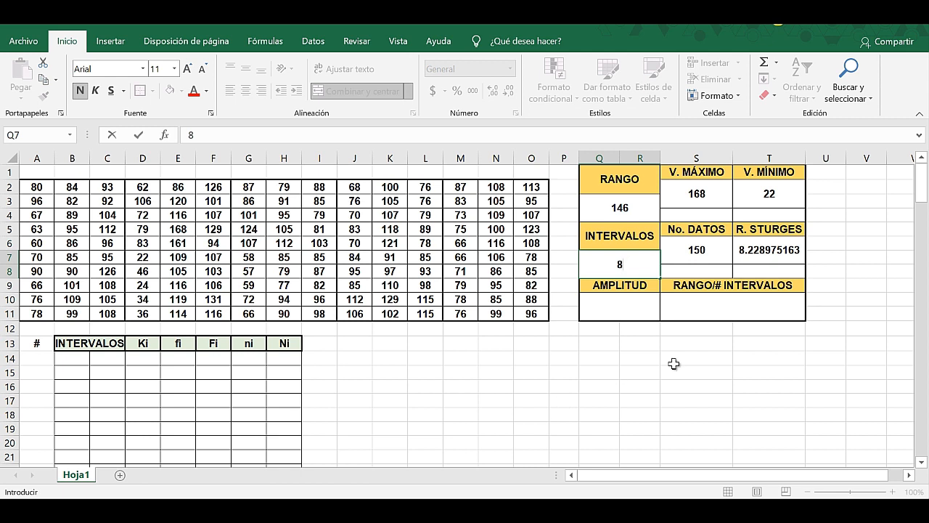
key("Return")
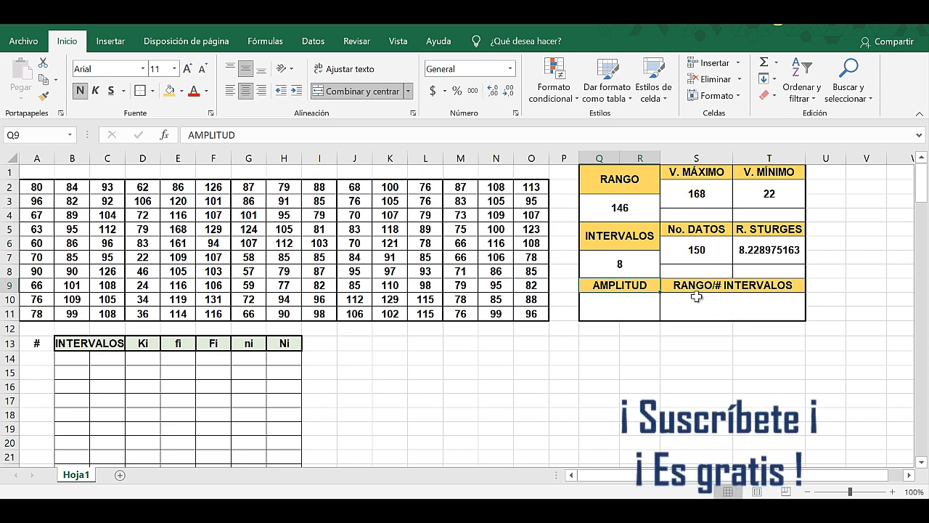
Divide the range by the number of intervals in cell S10 under RANGO/# INTERVALOS with =Q3/Q7
left_click(731, 304)
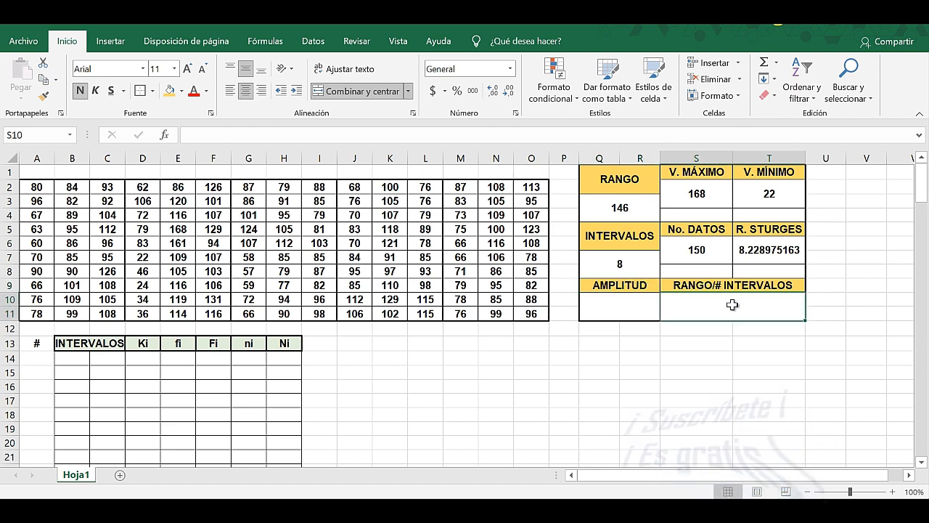
type("=")
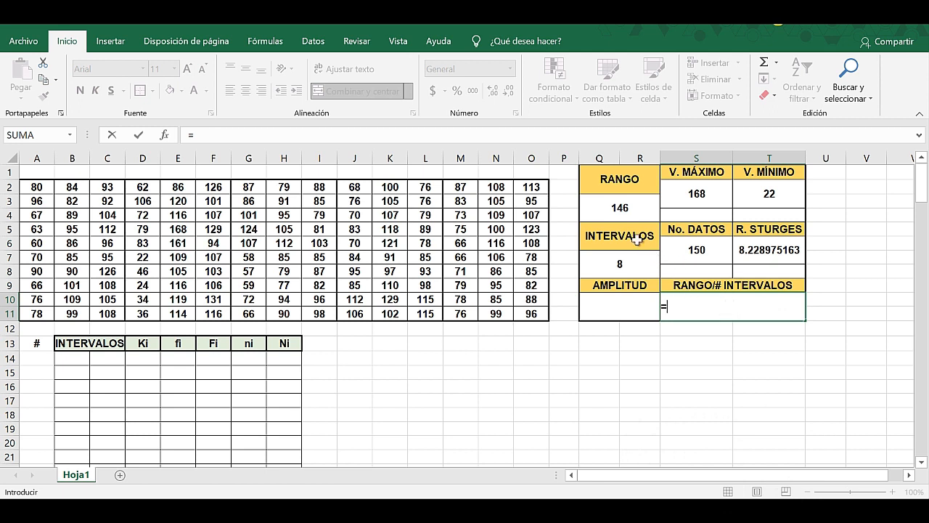
left_click(622, 208)
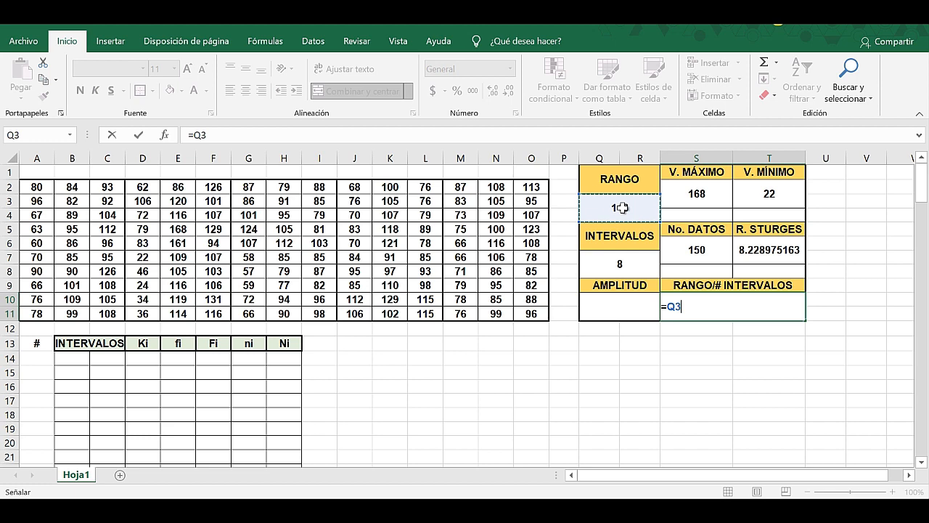
type("/")
left_click(638, 265)
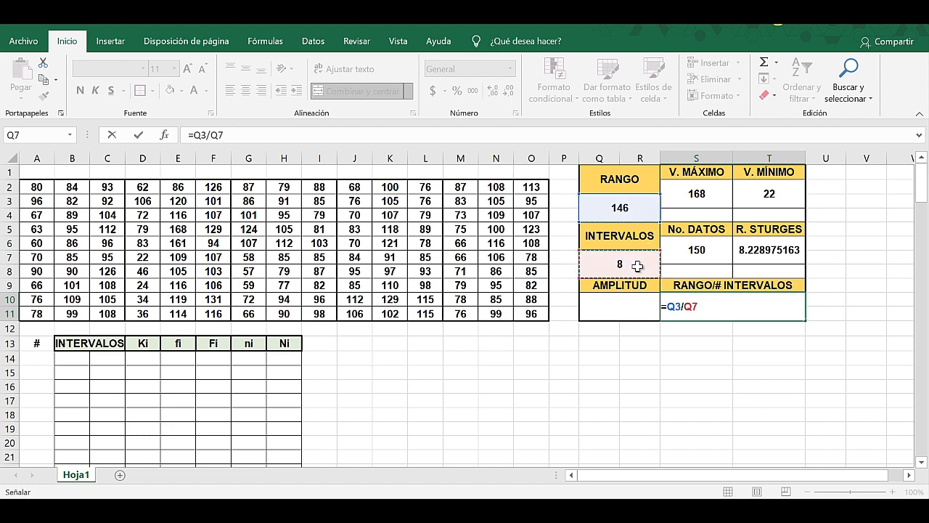
key("Return")
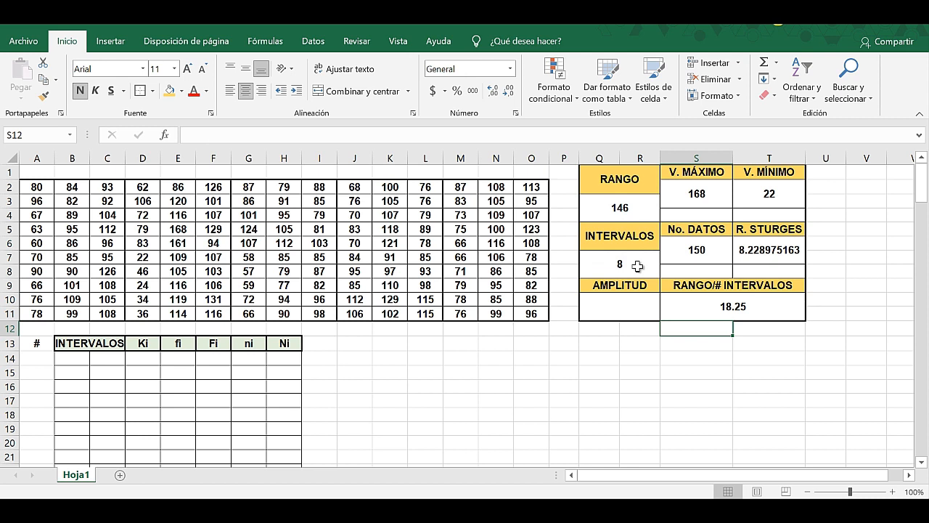
Enter 18.25 as the amplitude in cell Q10 under AMPLITUD
left_click(623, 306)
type("=")
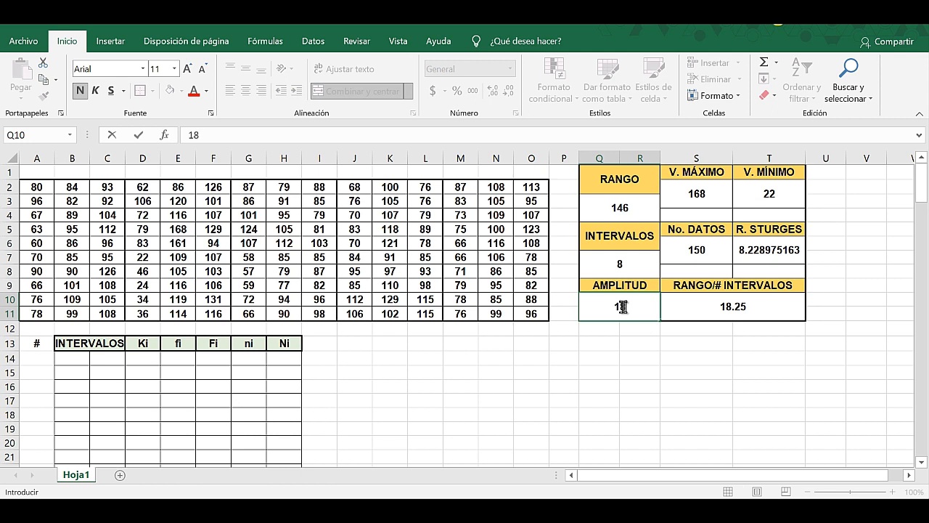
type("8.25")
key("Return")
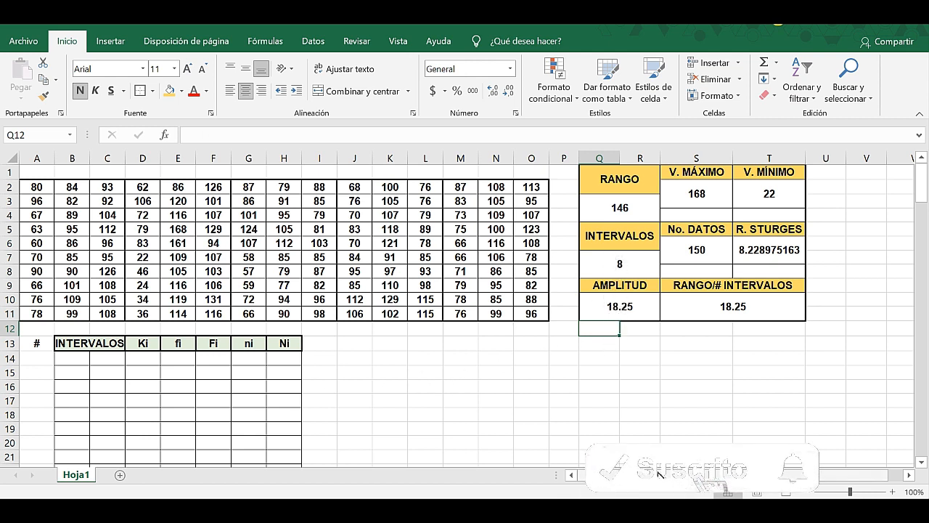
Number the interval rows from 1 to 8 in cells A14 to A21 under the # heading
scroll(888, 213, "down", 1)
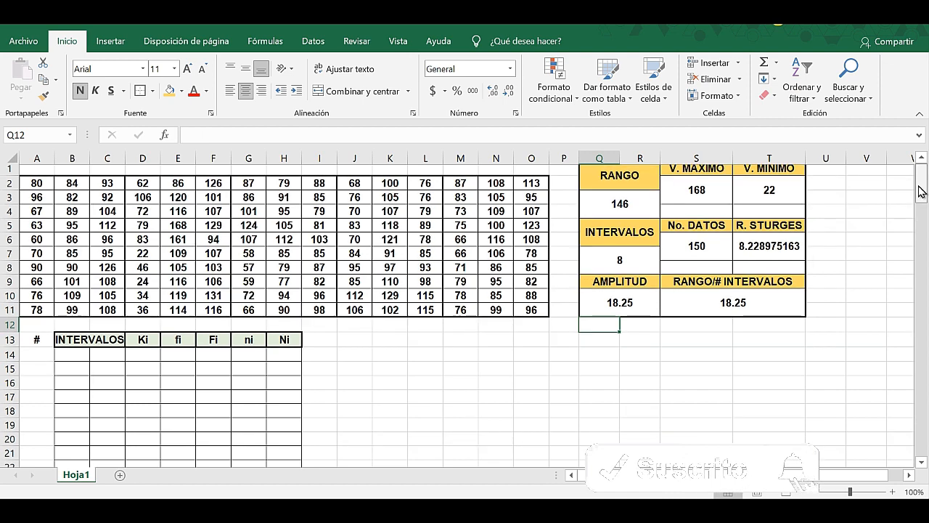
left_click(38, 327)
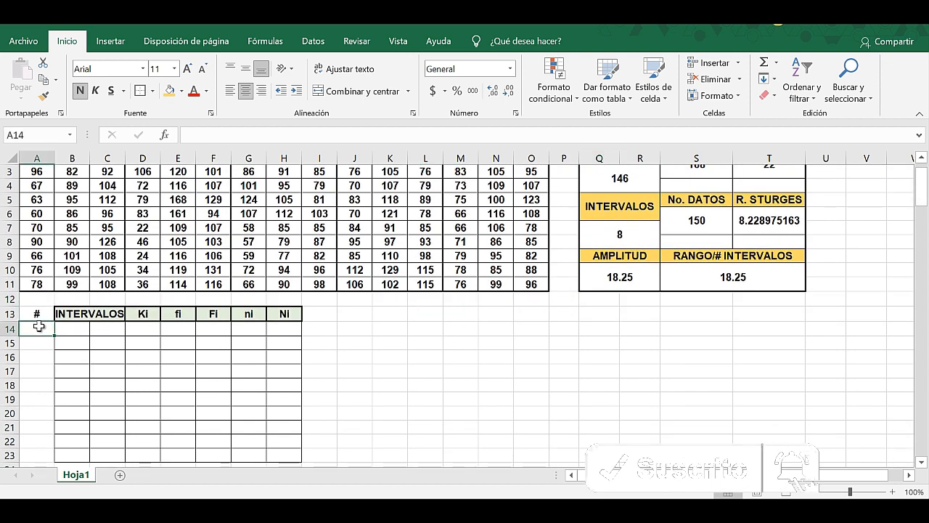
type("1 2 3 4 5 ")
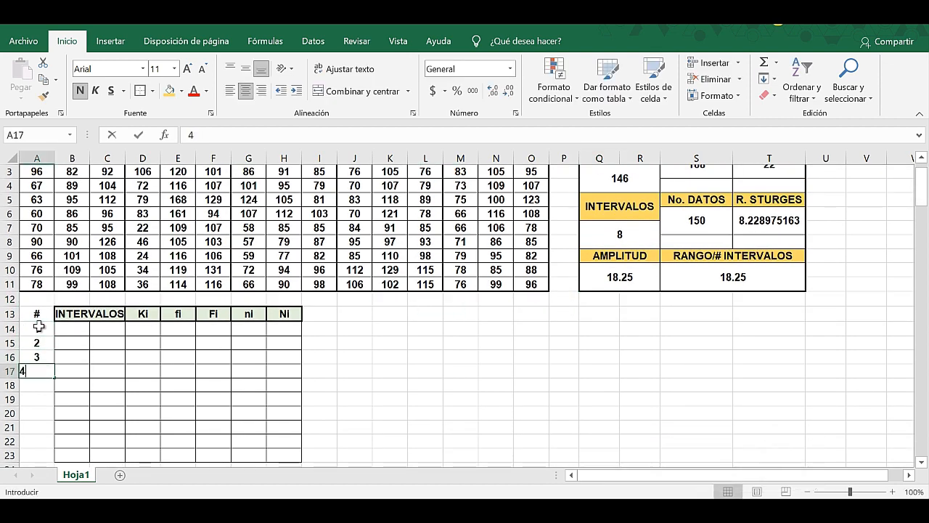
type("6")
key("Return")
type("7")
key("Return")
type("8")
key("Return")
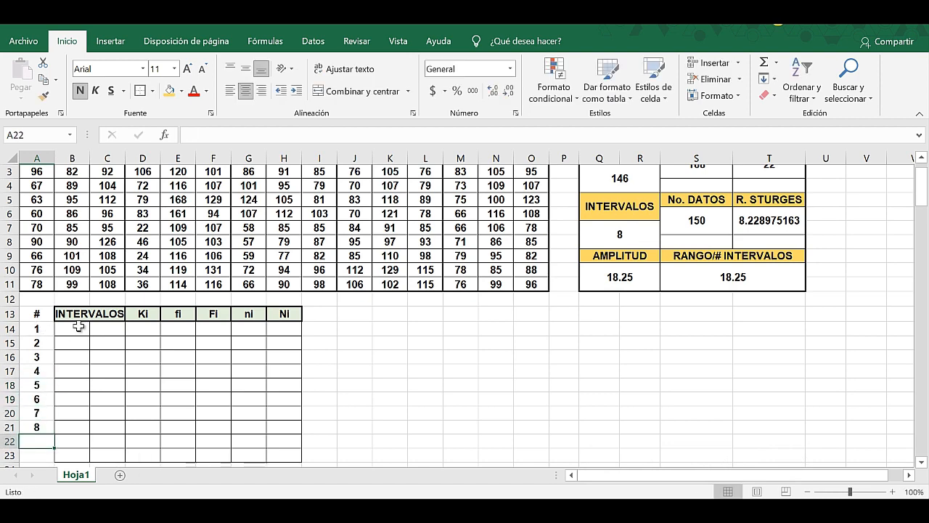
Set the first interval's lower limit in cell B14 to the minimum value with =T2
scroll(73, 331, "up", 1)
left_click(73, 357)
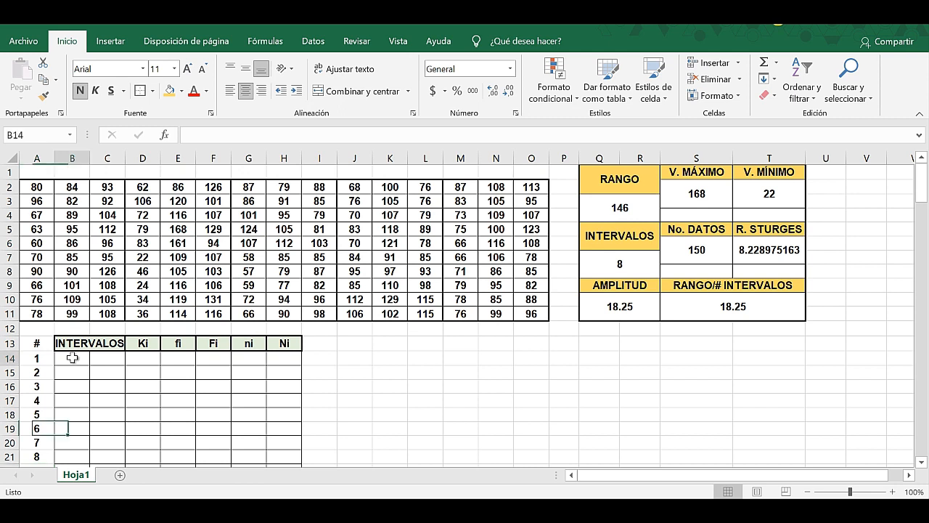
type("=")
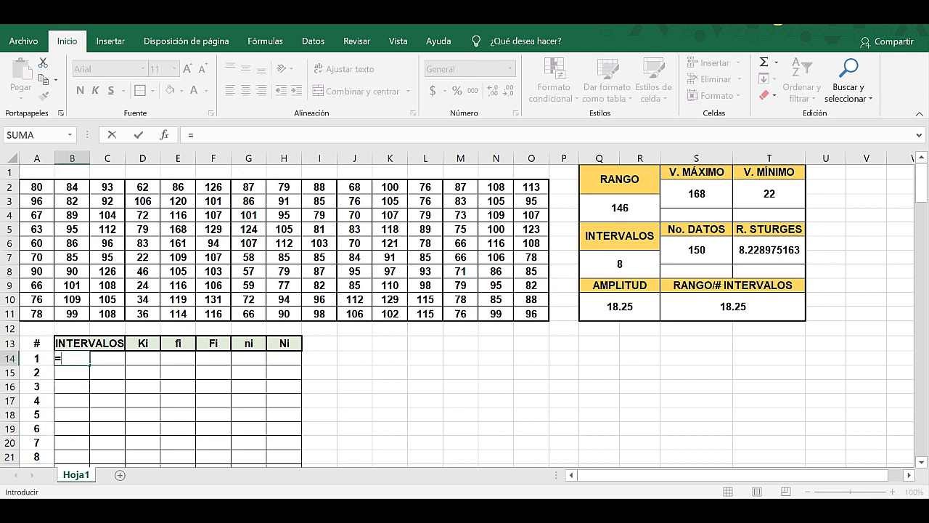
left_click(775, 196)
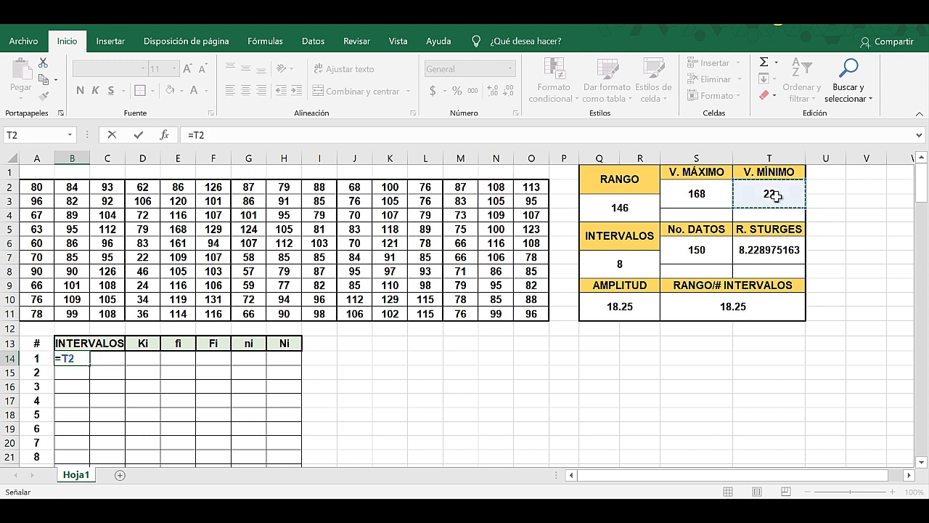
key("Return")
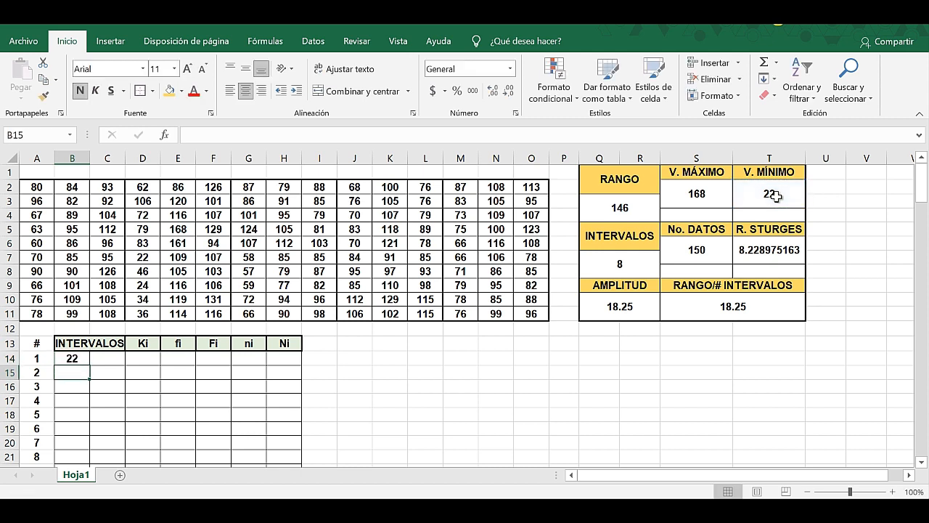
Compute the first interval's upper limit in cell C14 by adding the fixed amplitude with =B14+$Q$10
key("Up")
key("Right")
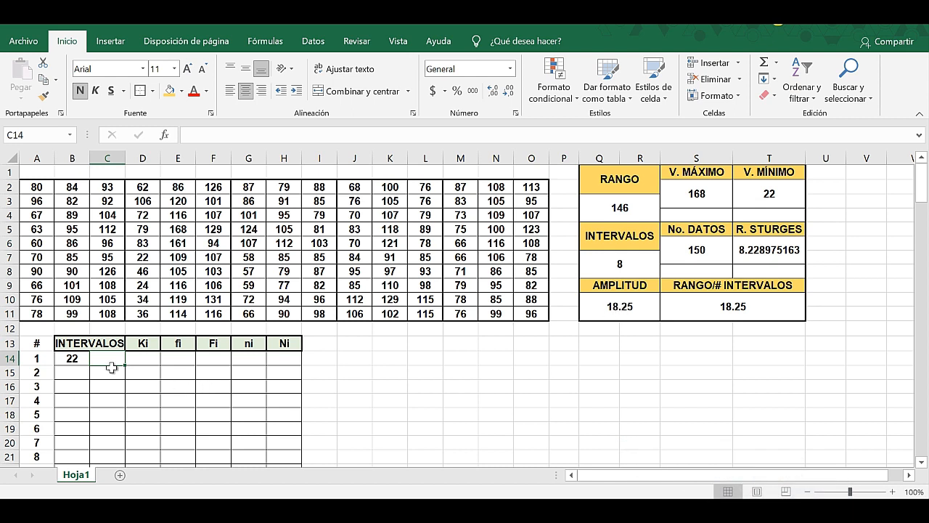
type("=")
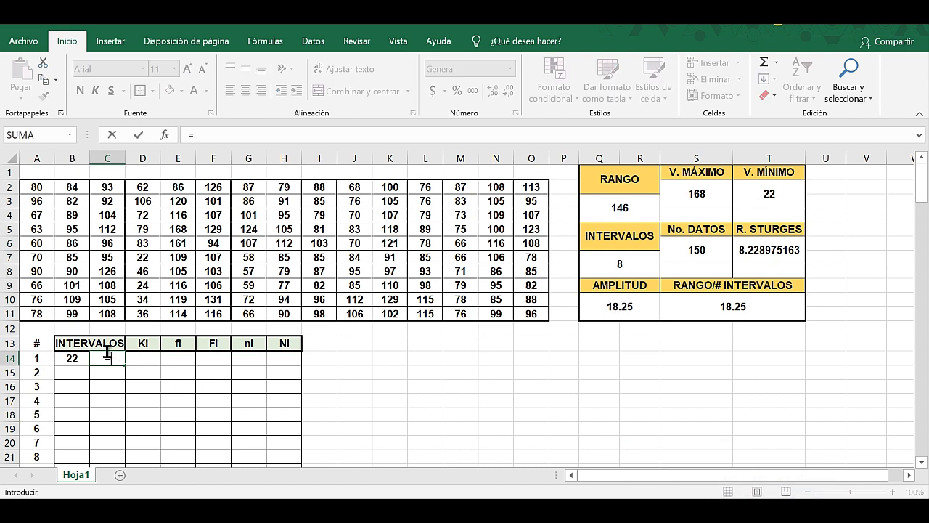
left_click(77, 358)
type("+")
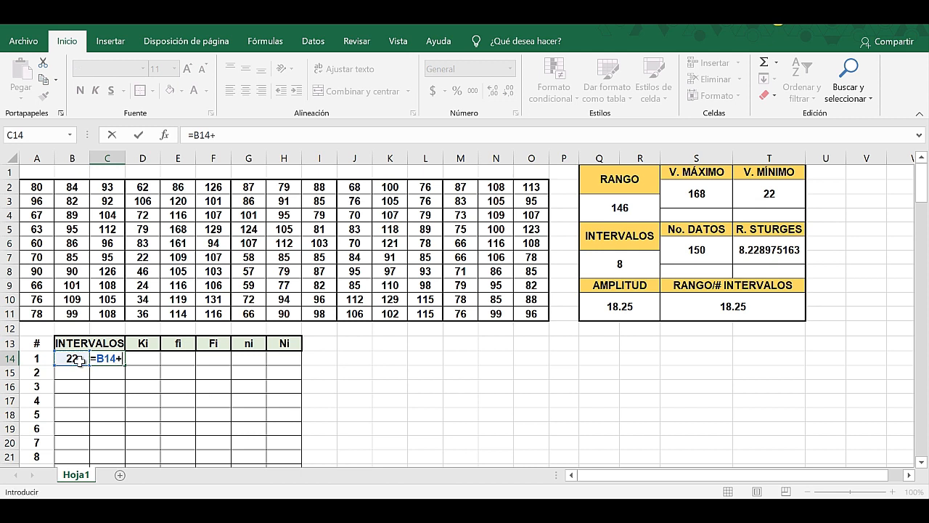
left_click(635, 305)
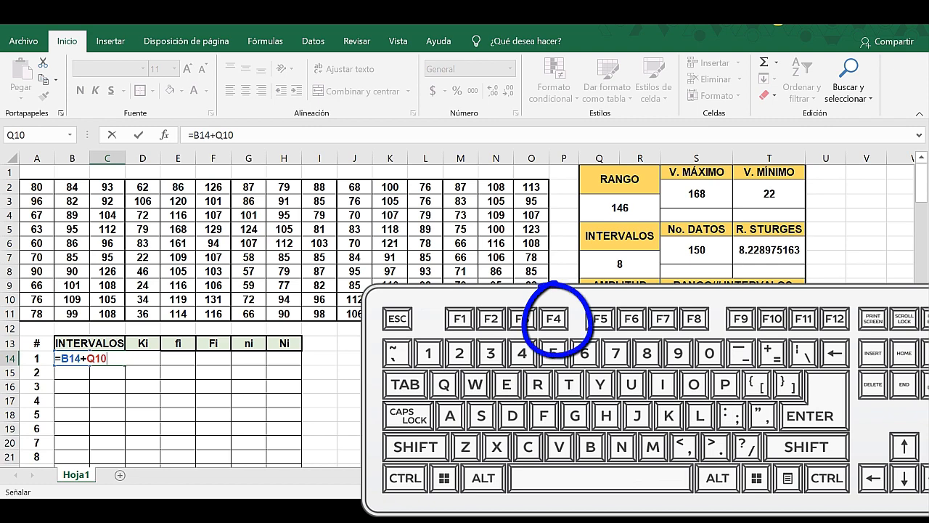
key("F4")
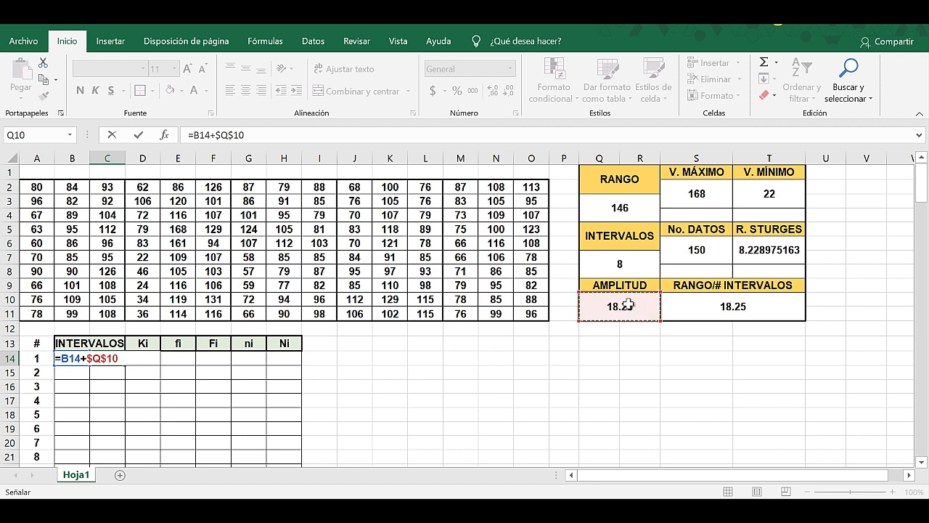
key("Return")
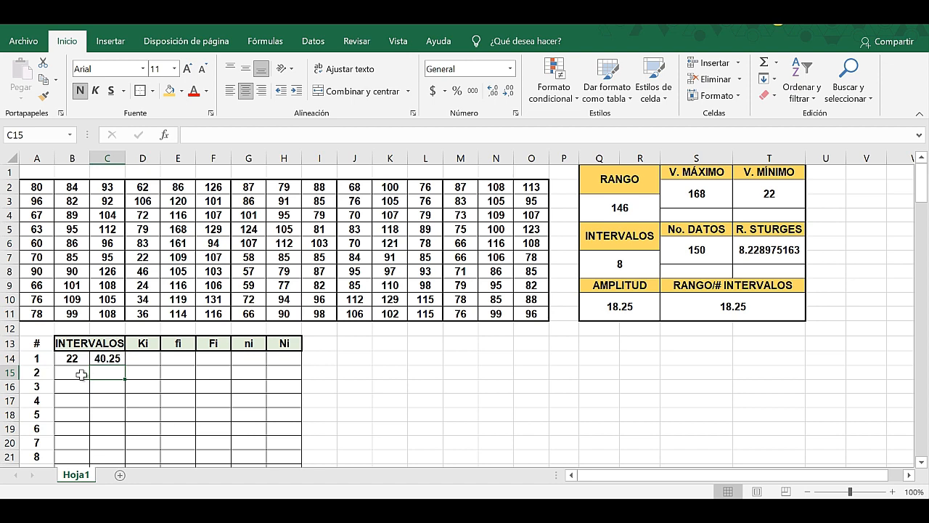
Set the second interval's lower limit in cell B15 to the first interval's upper limit with =C14
scroll(79, 375, "down", 1)
left_click(66, 374)
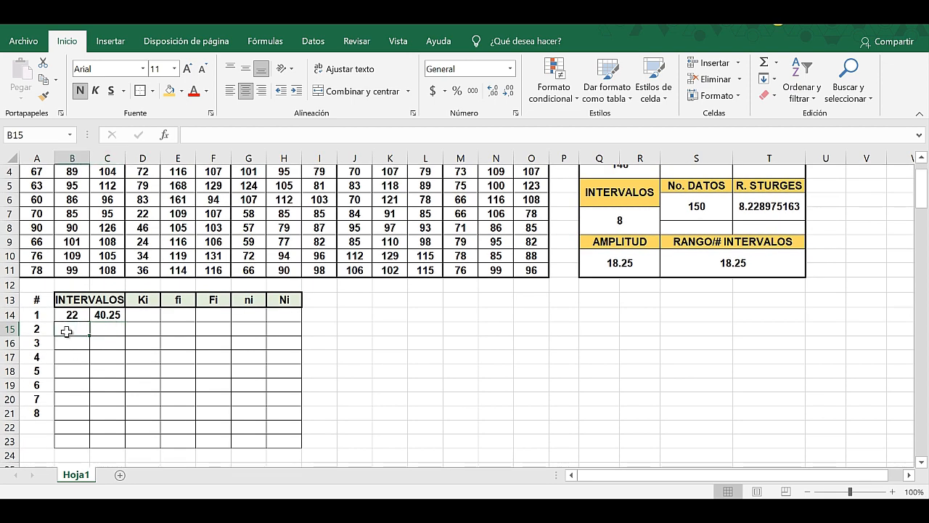
type("=")
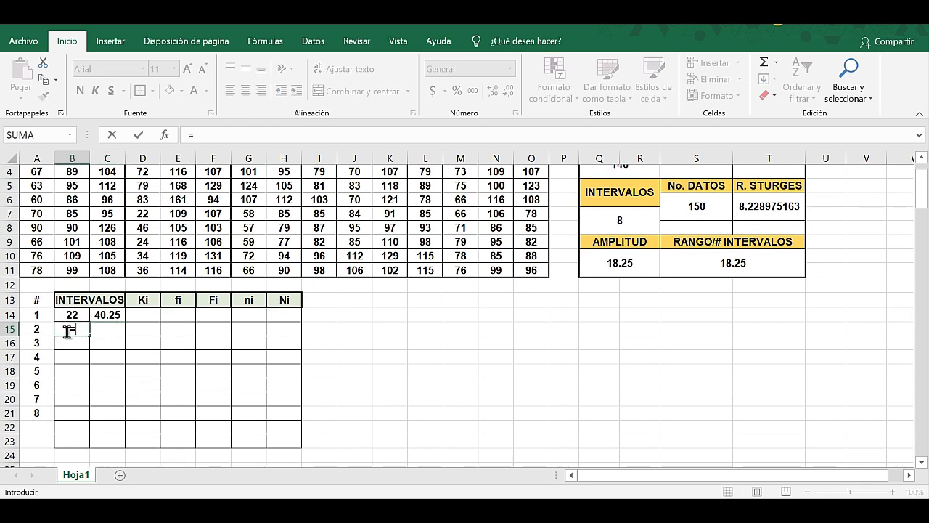
left_click(108, 315)
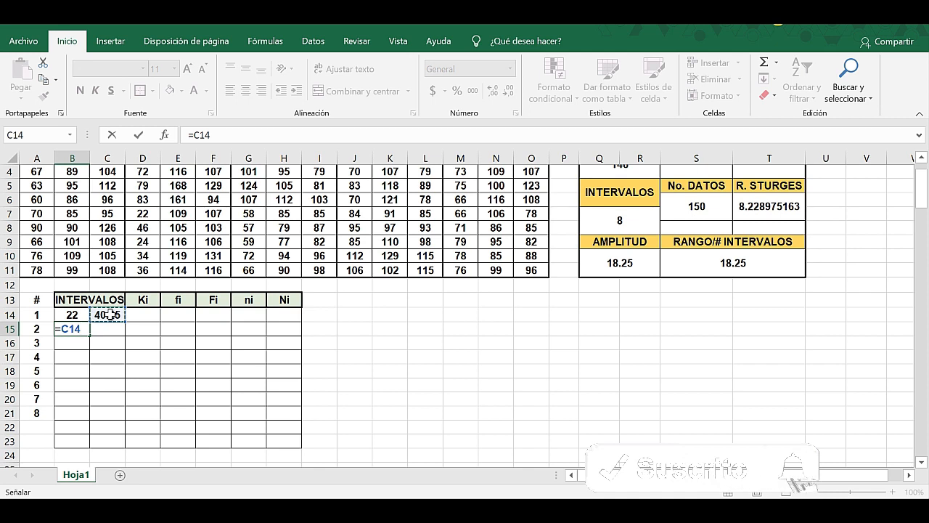
key("Return")
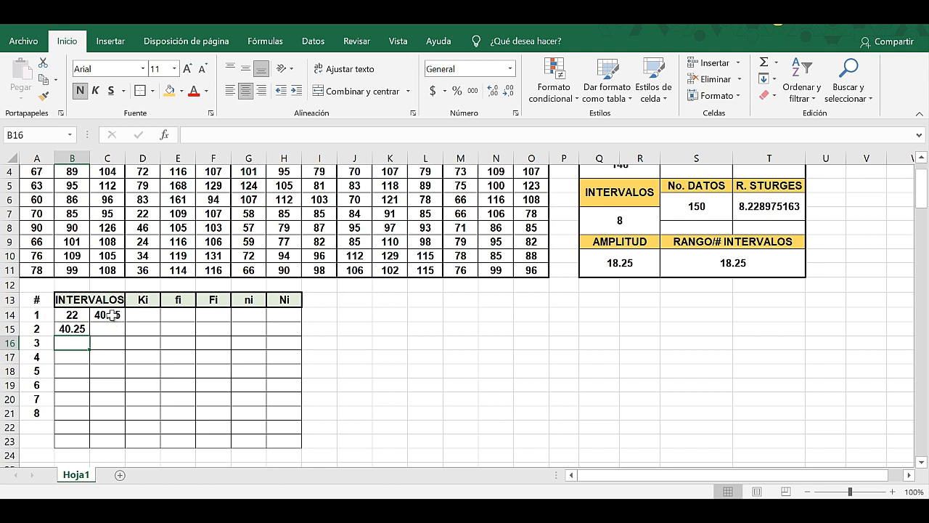
Fill the upper limit formula from C14 down to C21 and the lower limit formula from B15 down to B21
left_click(111, 315)
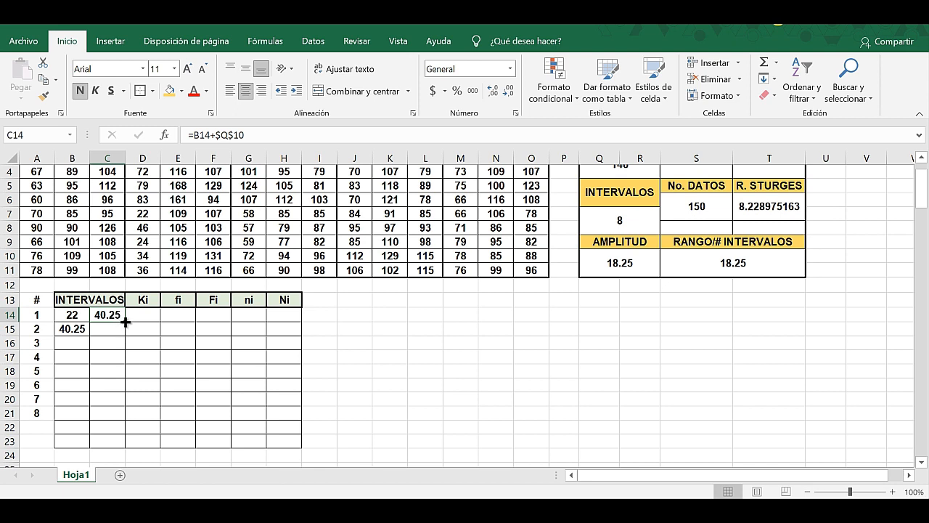
left_click_drag(124, 320, 129, 373)
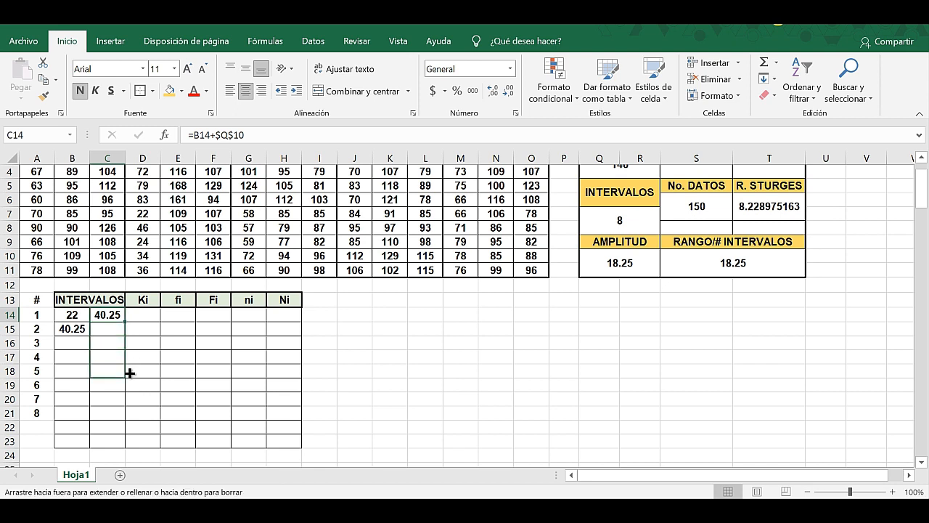
left_click_drag(129, 372, 124, 415)
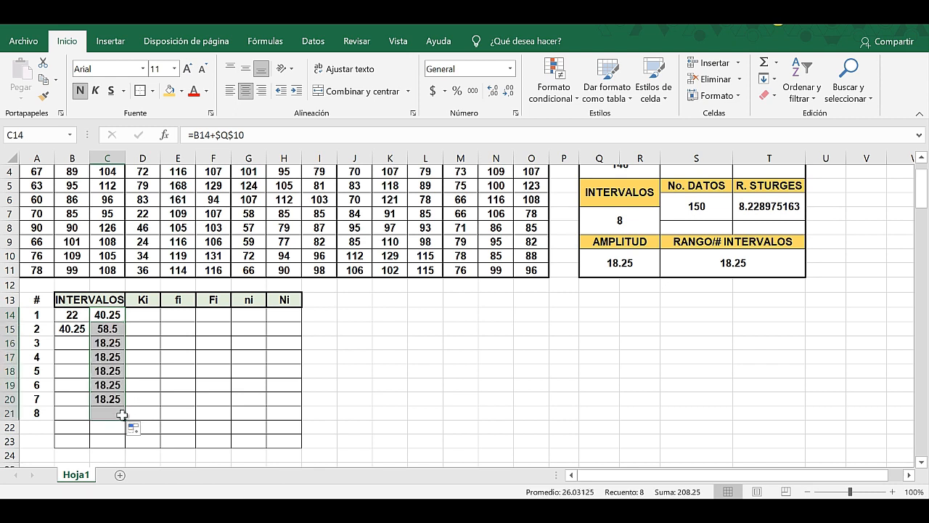
left_click(76, 328)
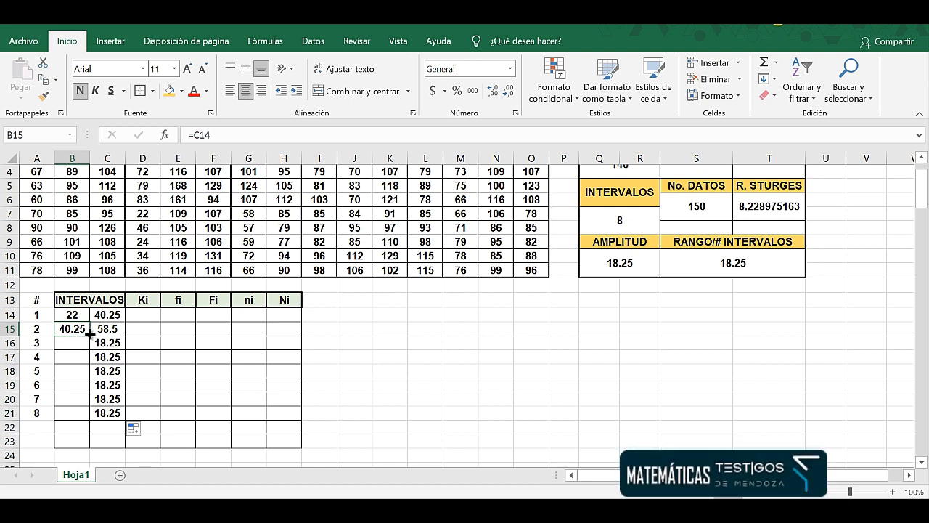
left_click_drag(89, 332, 91, 412)
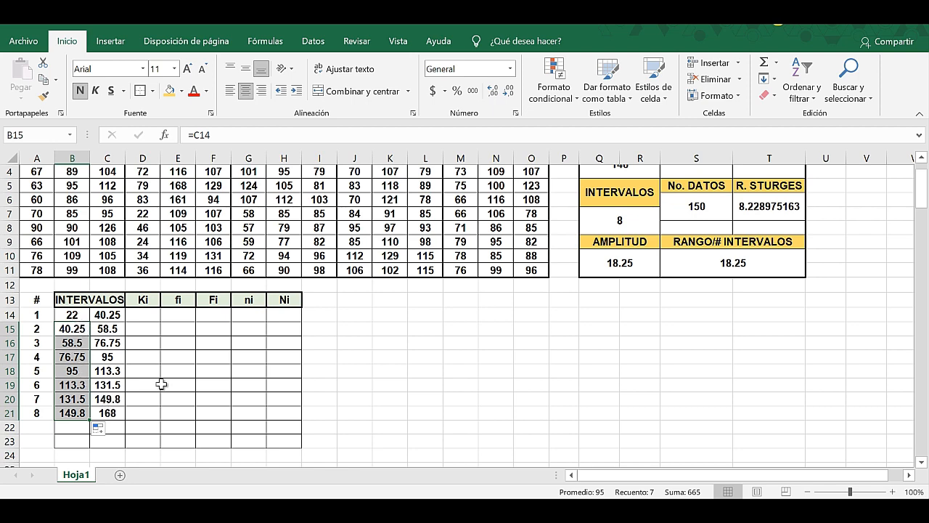
Compute the first interval's class mark in cell D14 under Ki with =(C14+B14)/2
scroll(578, 277, "up", 1)
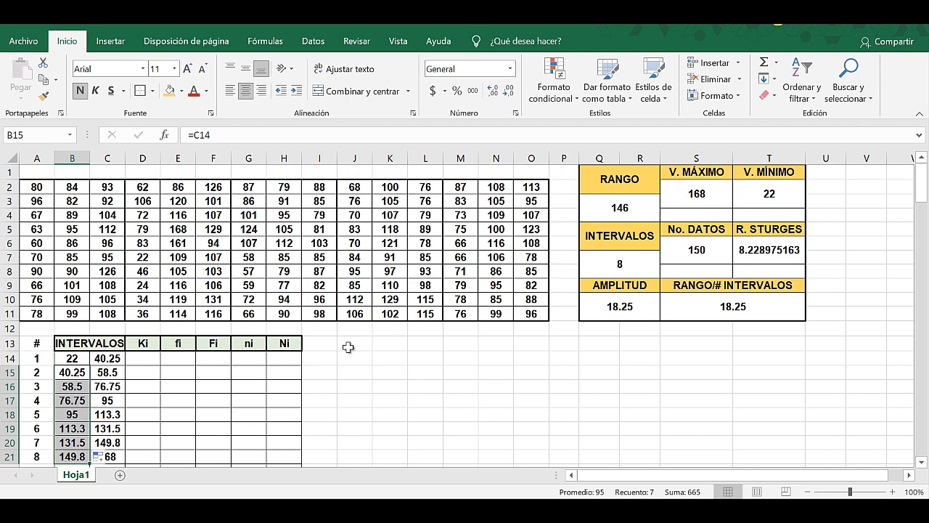
scroll(216, 367, "down", 1)
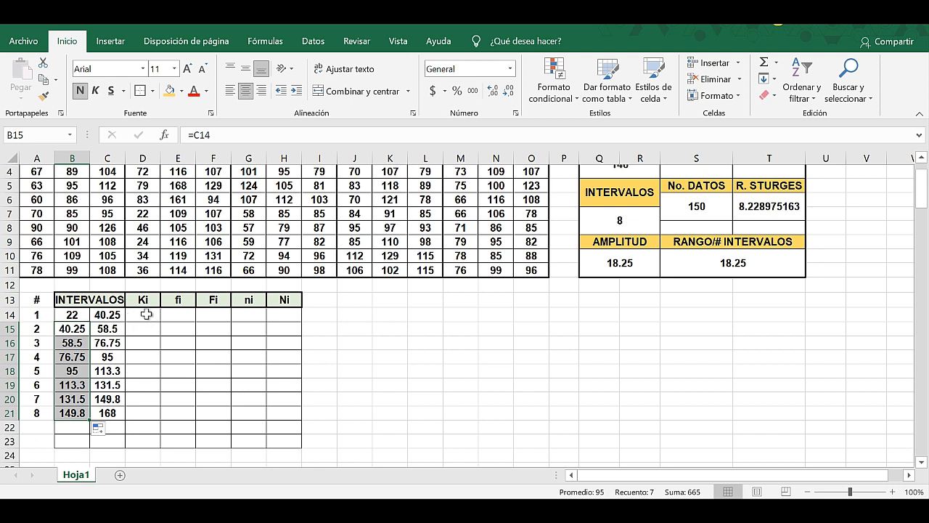
left_click(146, 314)
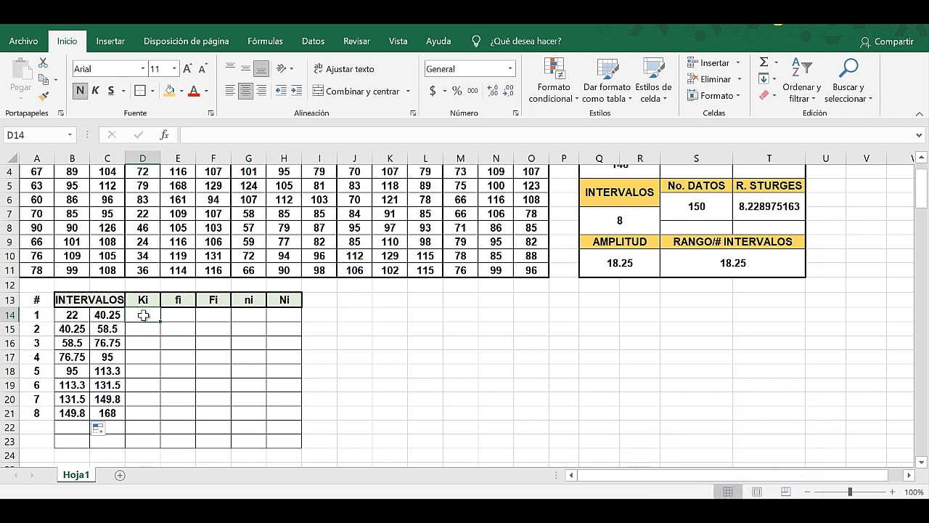
double_click(143, 312)
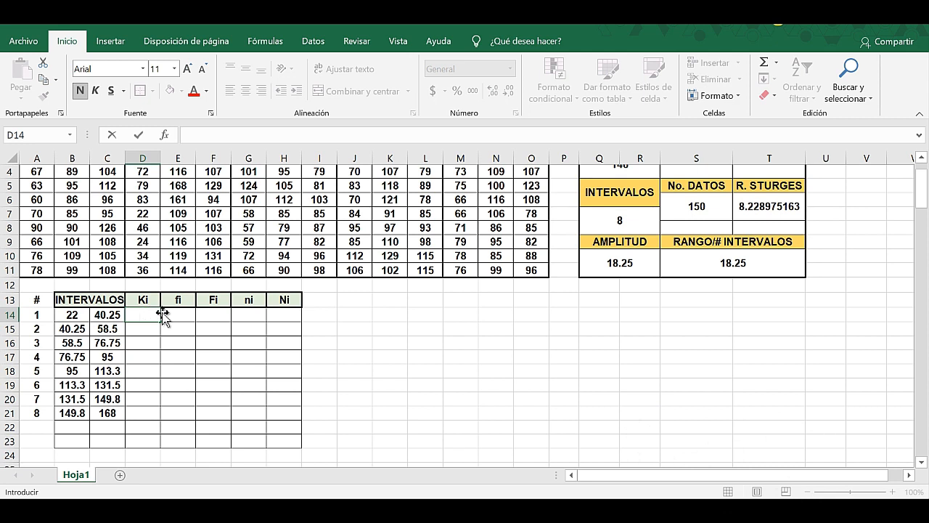
type("=")
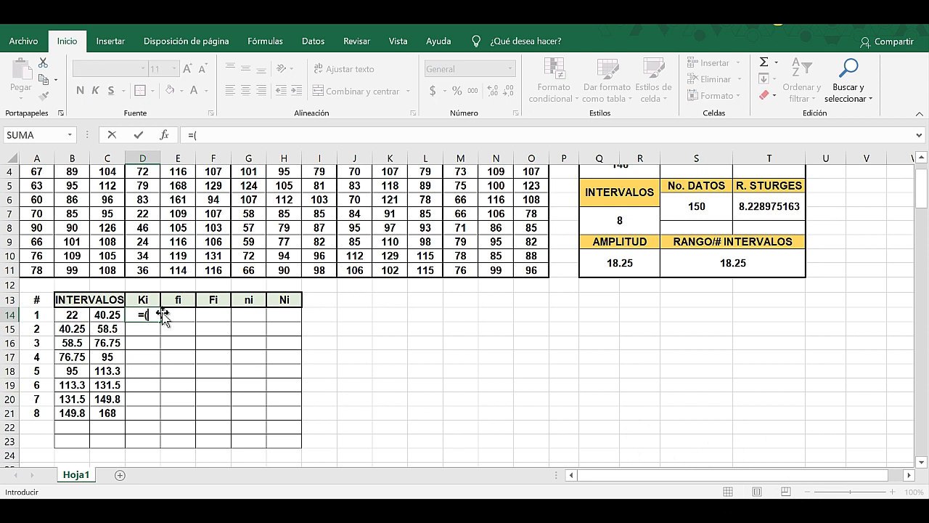
type("(")
left_click(105, 314)
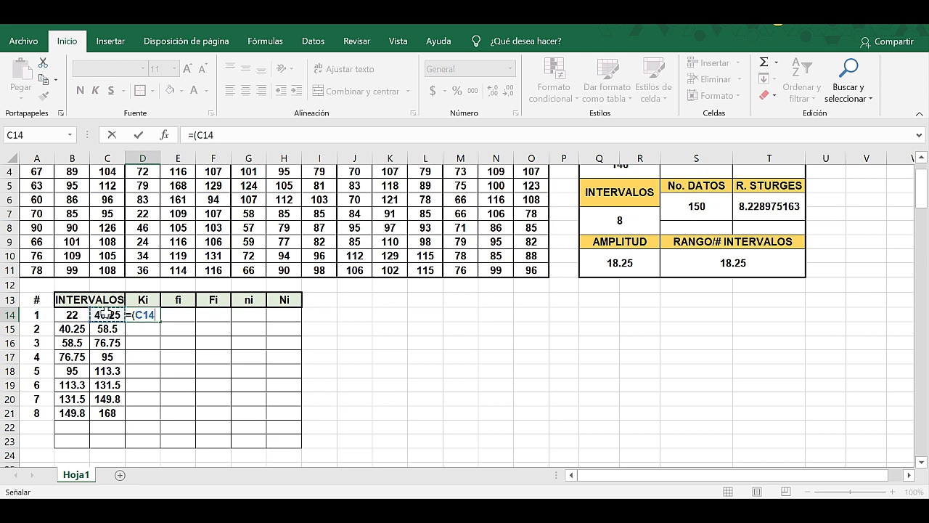
type("+")
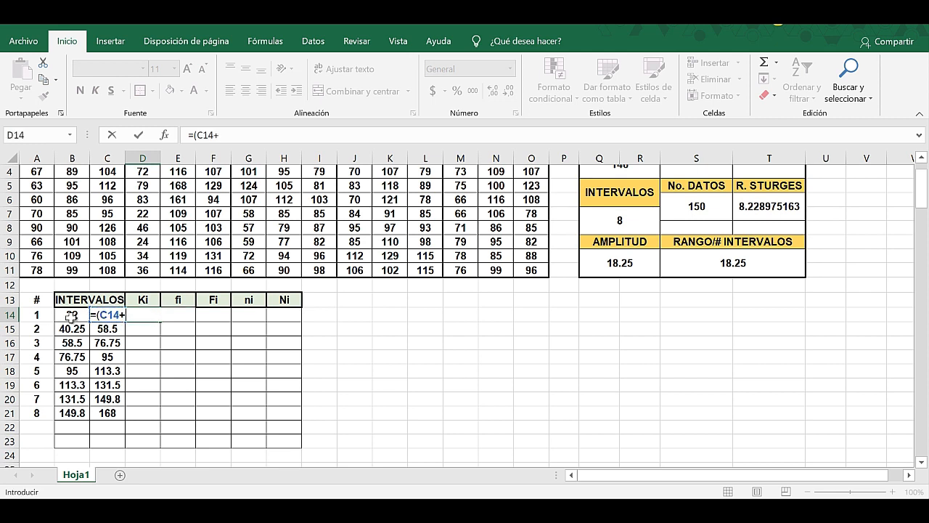
left_click(70, 314)
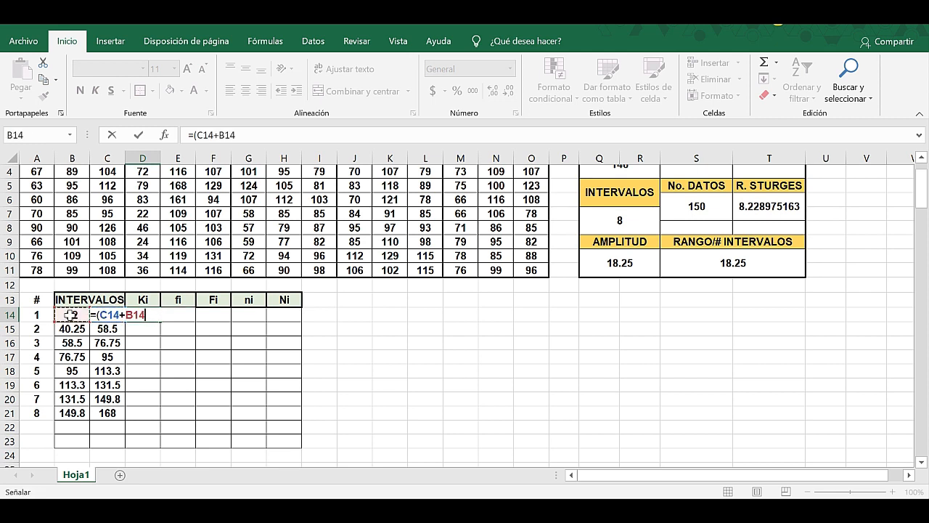
type(")/2")
key("Return")
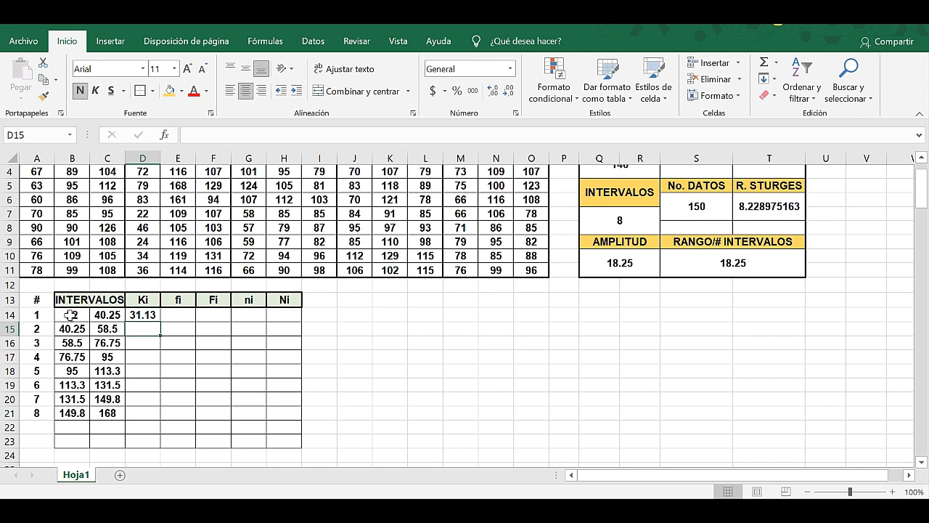
Fill the class mark formula from D14 down to D21 for all eight intervals
left_click(143, 313)
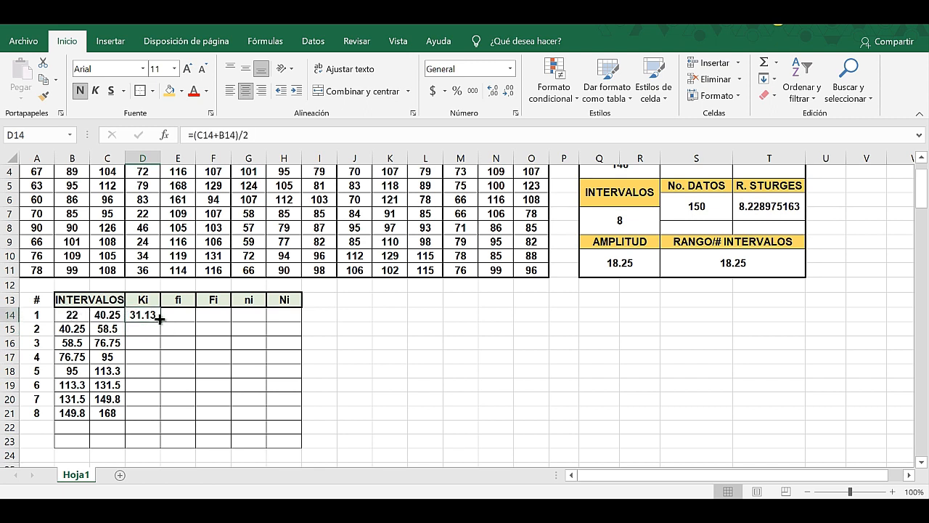
left_click_drag(160, 319, 167, 416)
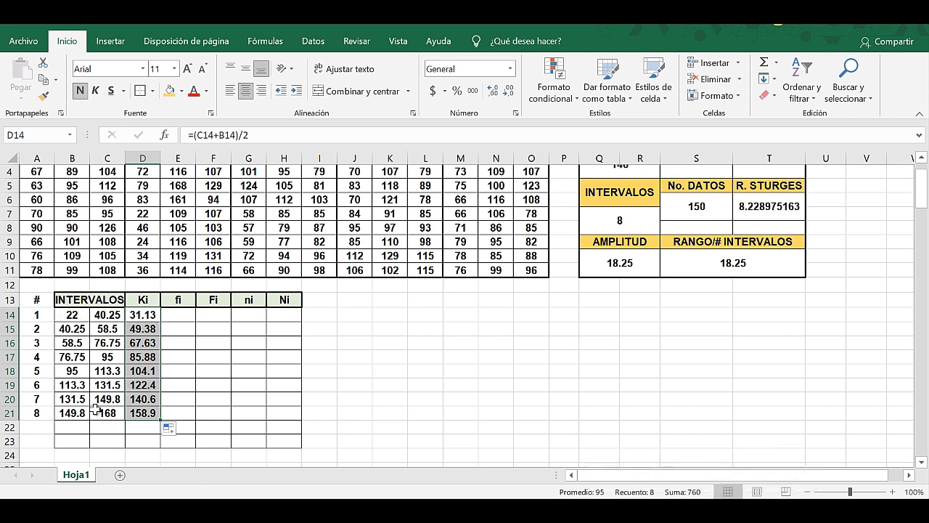
left_click(180, 411)
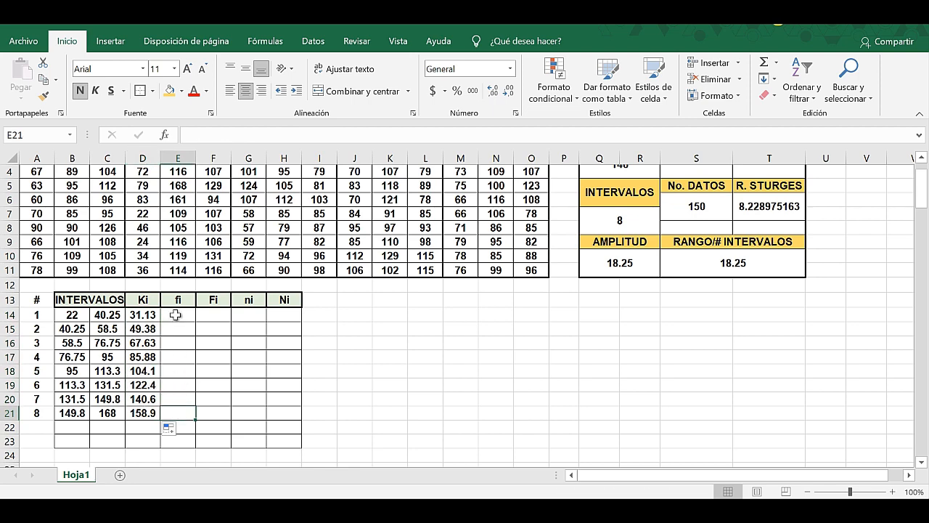
Enter =FRECUENCIA(A2:O11,C14:C21) in cell E14 under fi and fill it down to E21
left_click(191, 315)
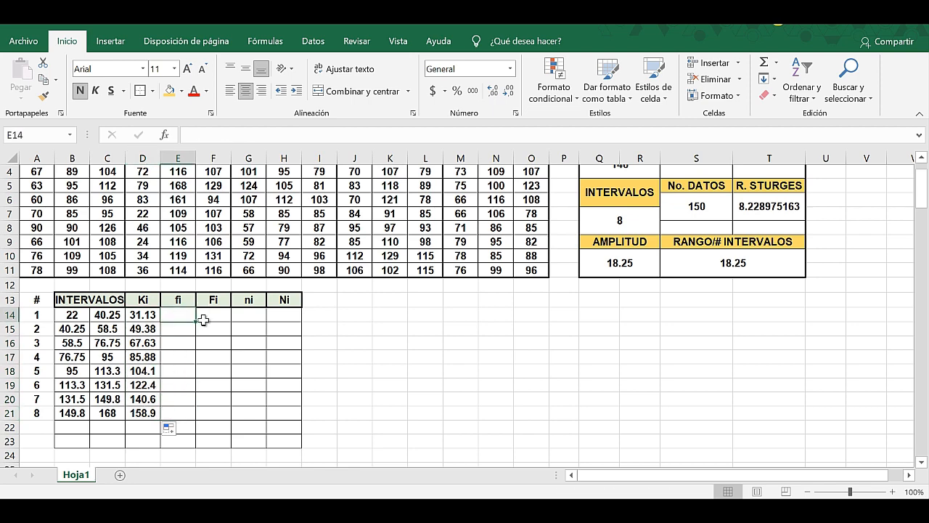
scroll(204, 320, "up", 1)
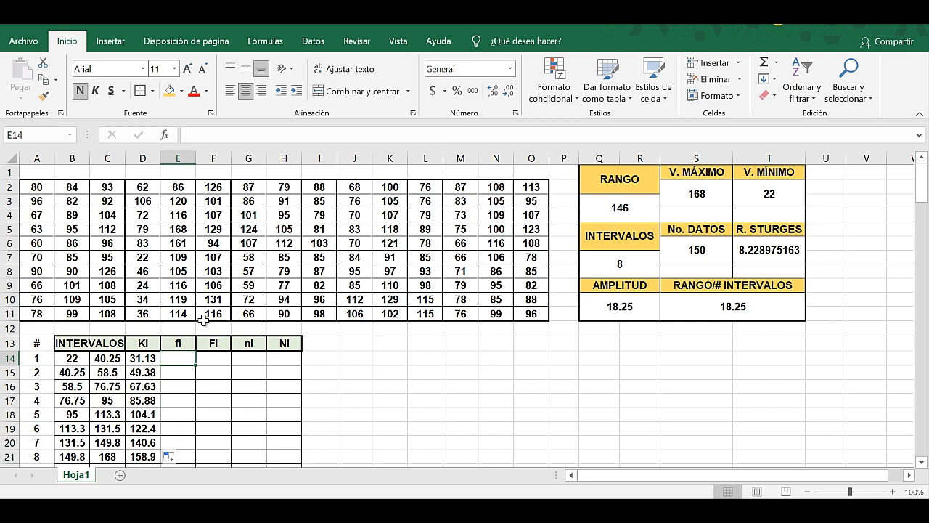
type("=FRE")
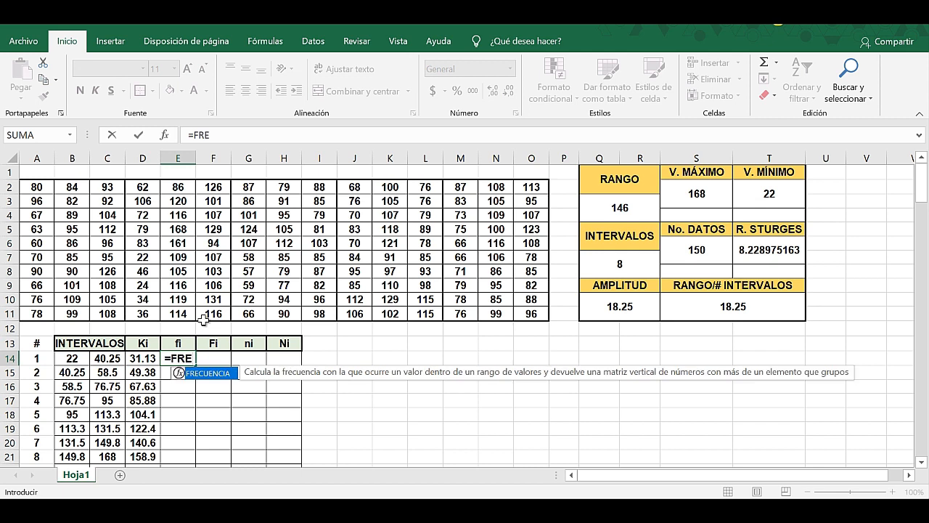
double_click(215, 374)
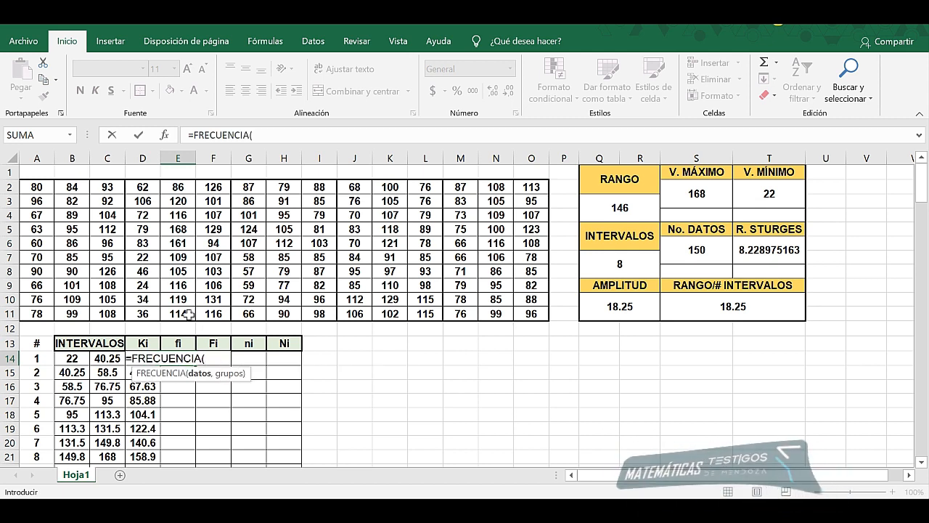
left_click_drag(35, 186, 524, 312)
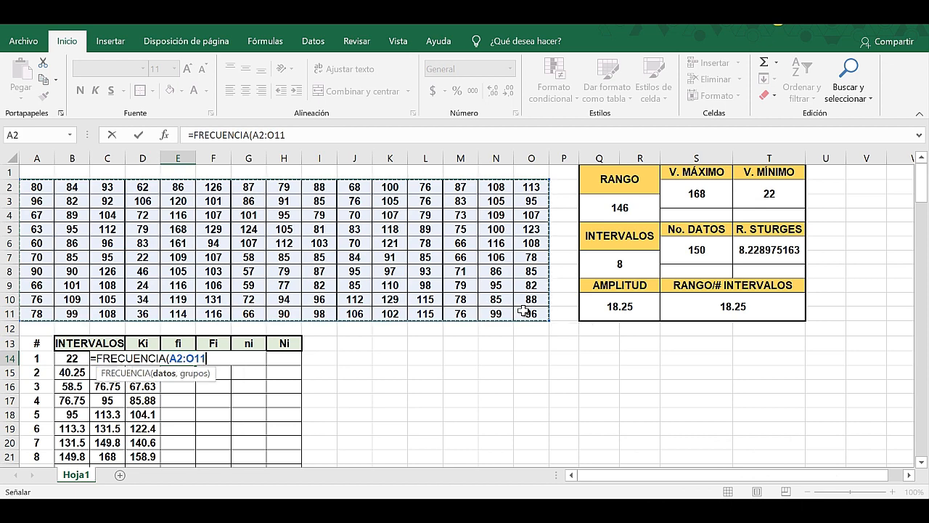
type(",")
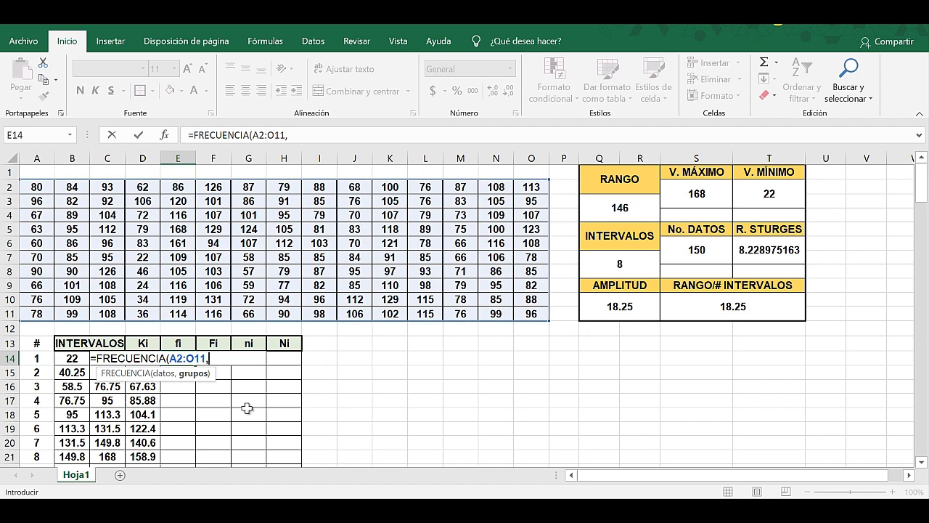
scroll(176, 380, "down", 1)
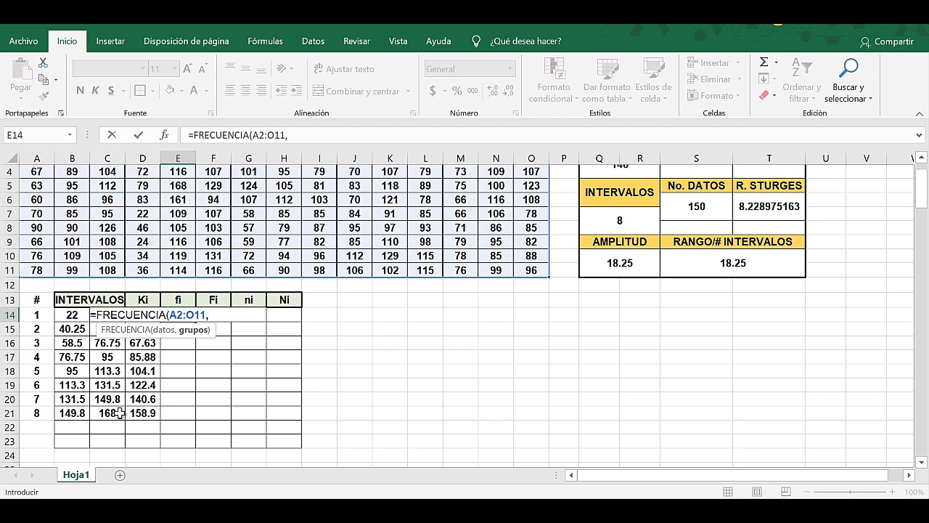
left_click_drag(109, 413, 108, 314)
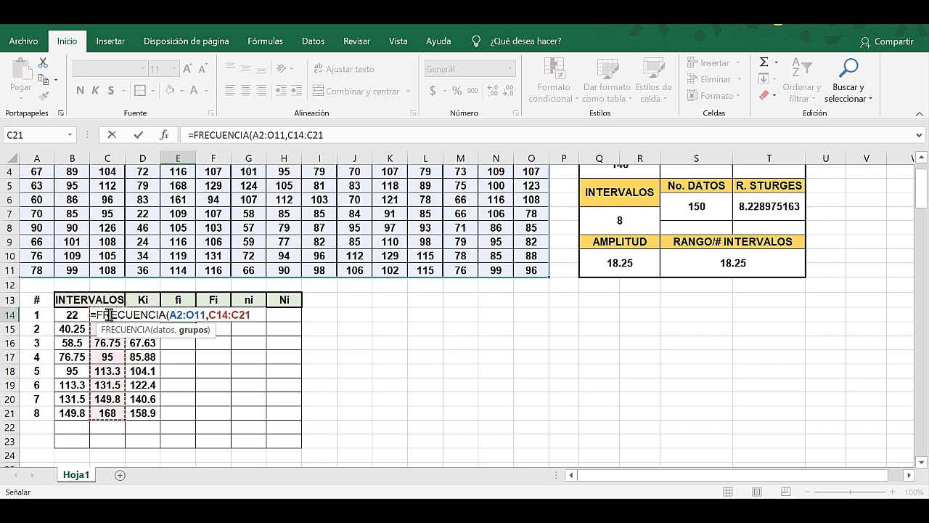
type(")")
key("Return")
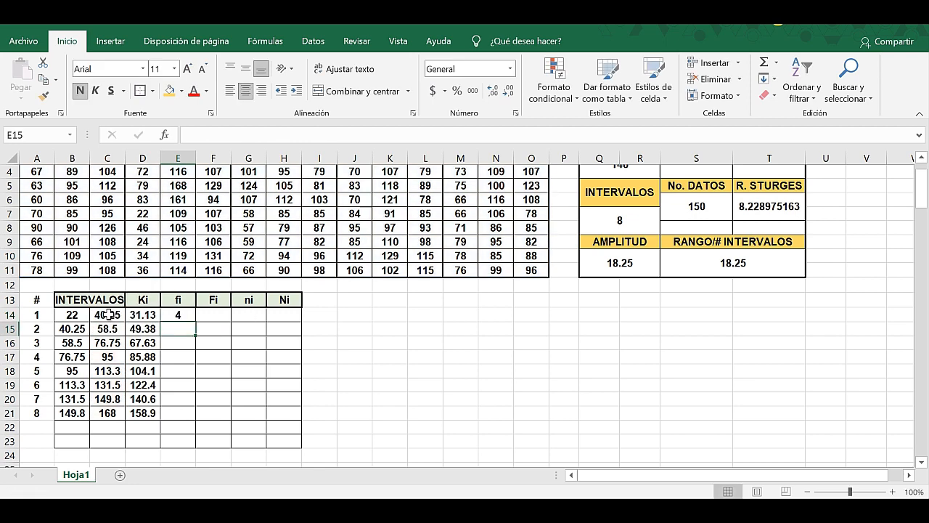
left_click(186, 316)
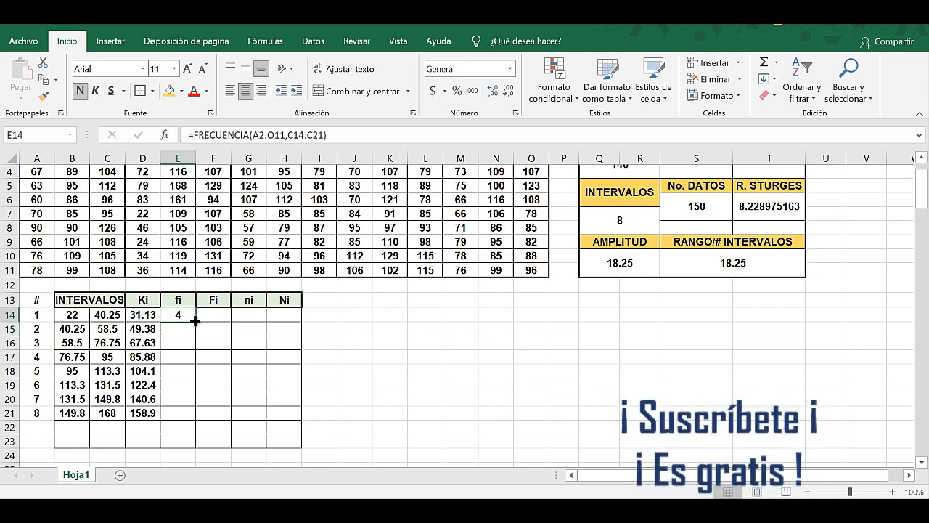
left_click_drag(195, 320, 193, 420)
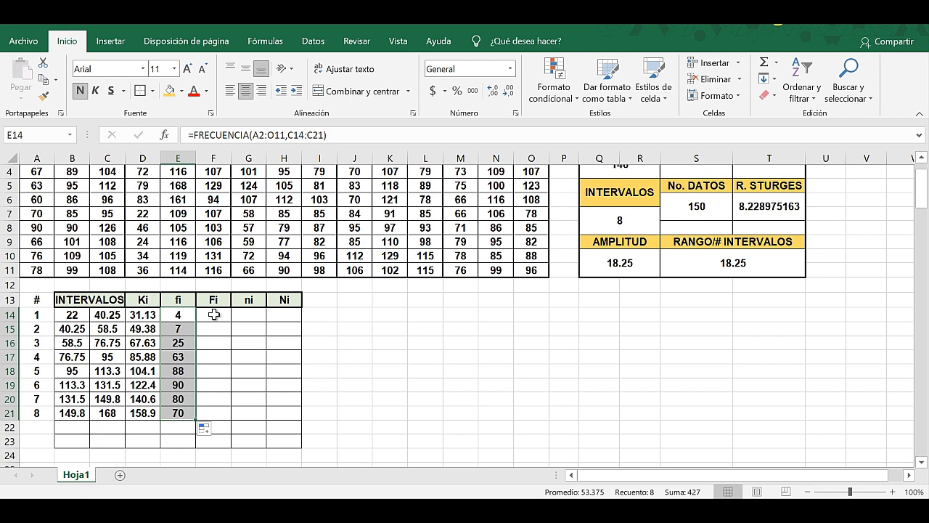
Enter =E14 in cell F14 under Fi to start the cumulative frequency column
left_click(214, 314)
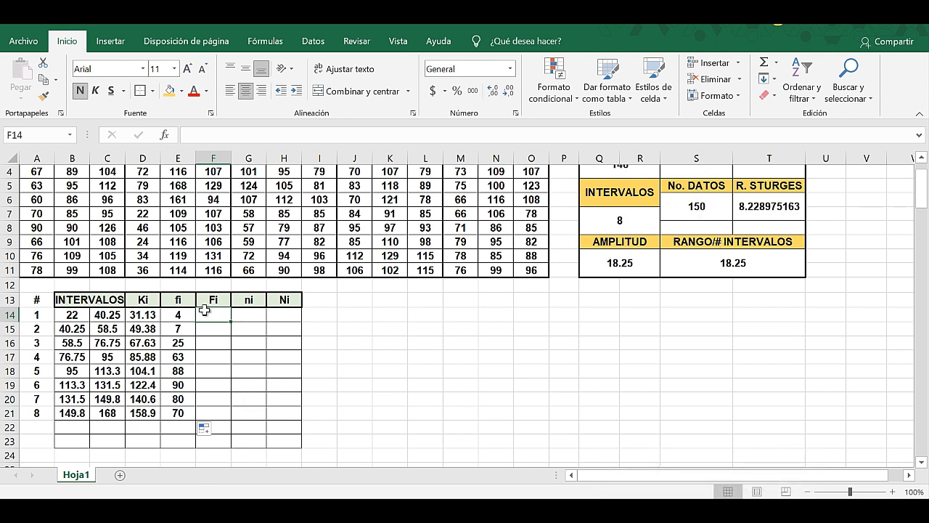
type("=")
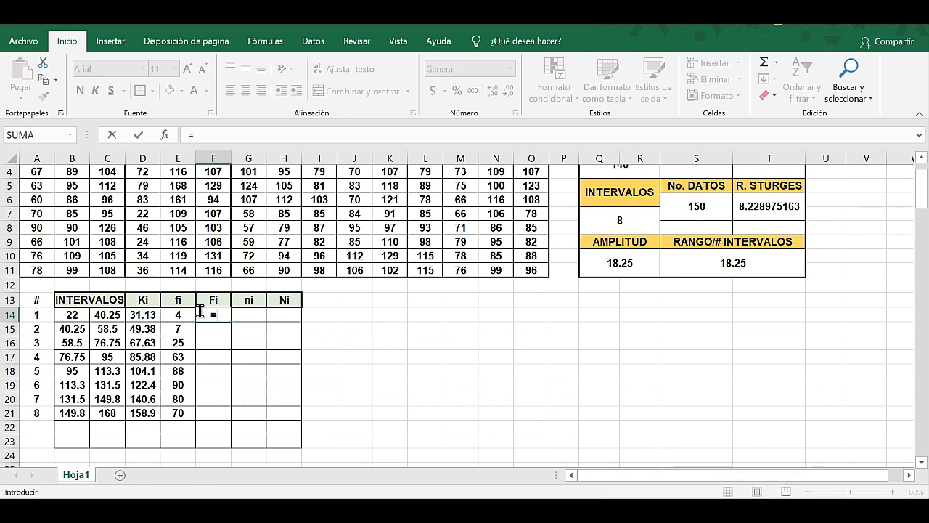
left_click(182, 315)
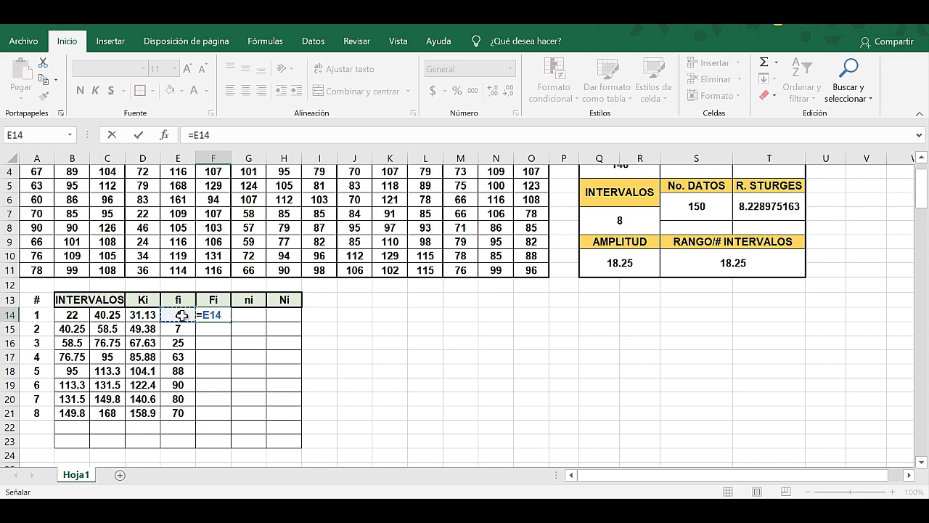
key("Return")
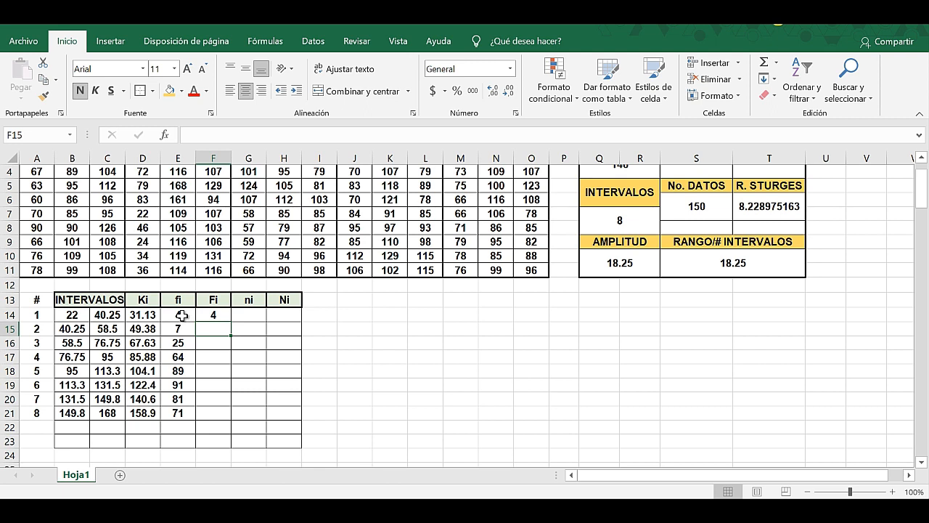
Enter =F14+E15 in cell F15 and fill the cumulative frequency formula down to F21
type("=")
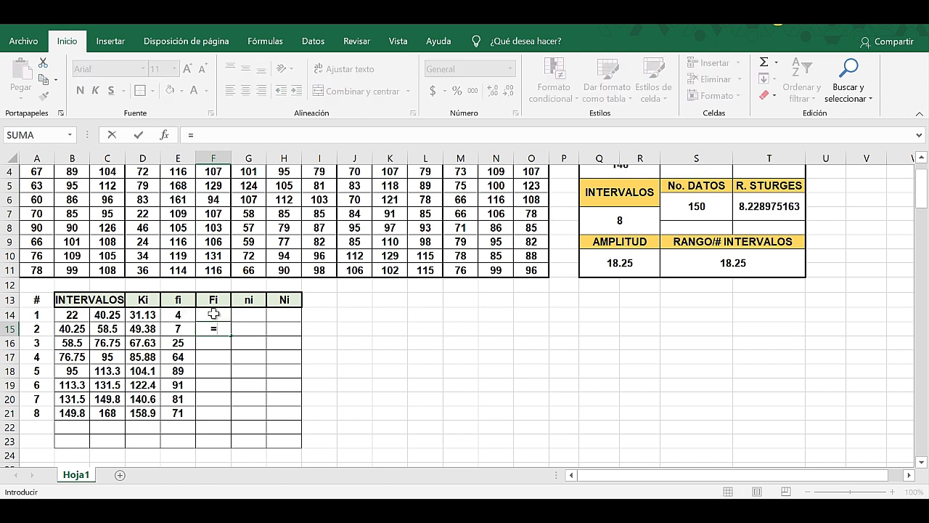
left_click(213, 314)
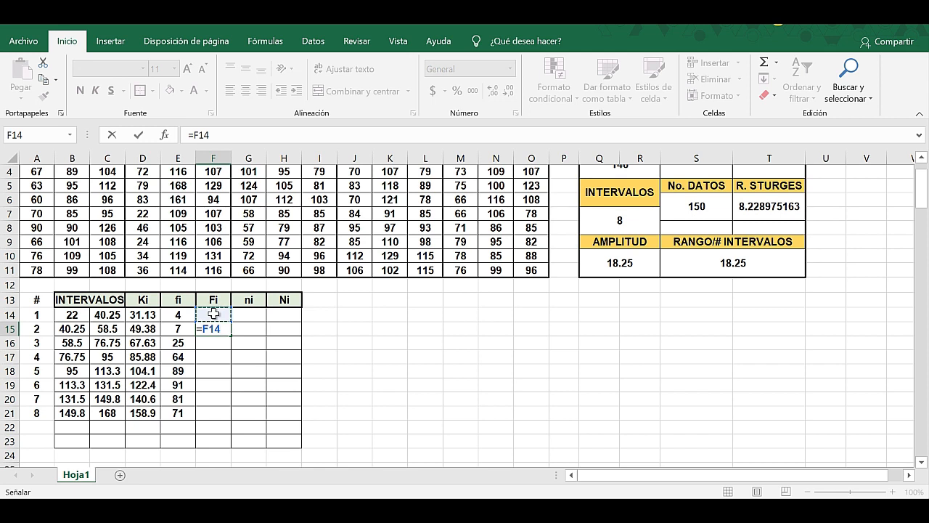
type("+")
left_click(182, 328)
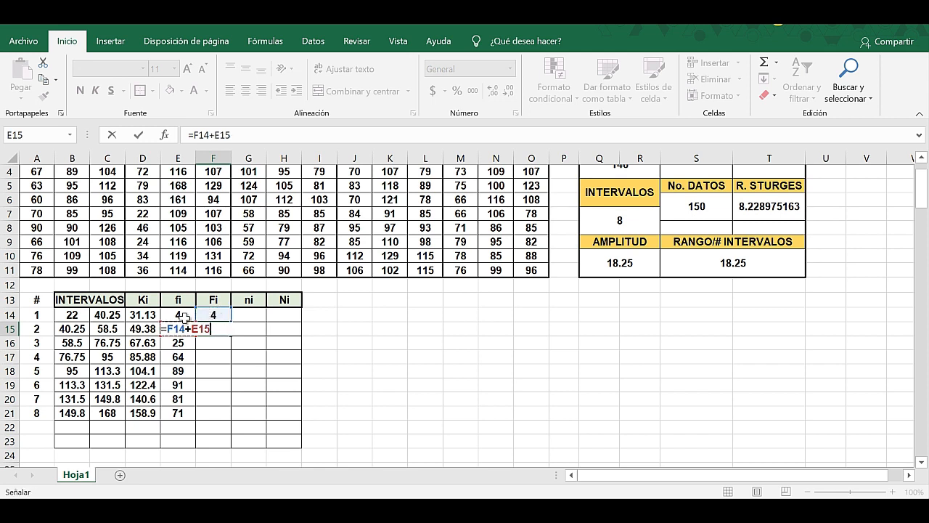
key("Return")
left_click(215, 328)
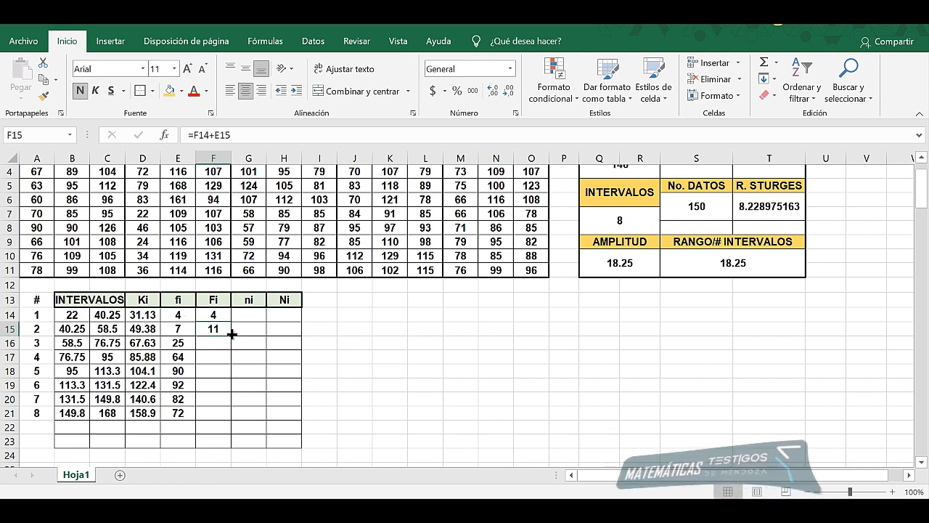
left_click_drag(230, 334, 229, 418)
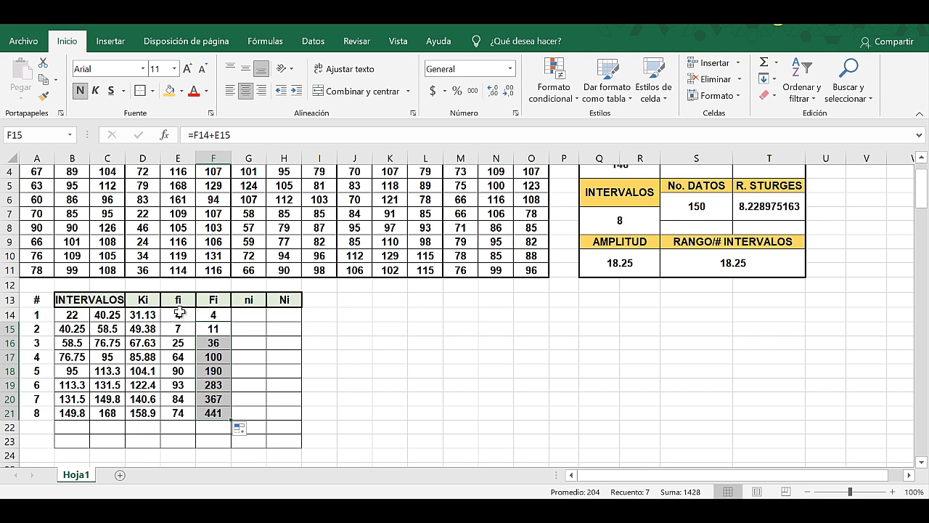
Convert the fi range E14:E21 into a single array formula {=FRECUENCIA(A2:O11,C14:C21)}
left_click_drag(179, 312, 179, 406)
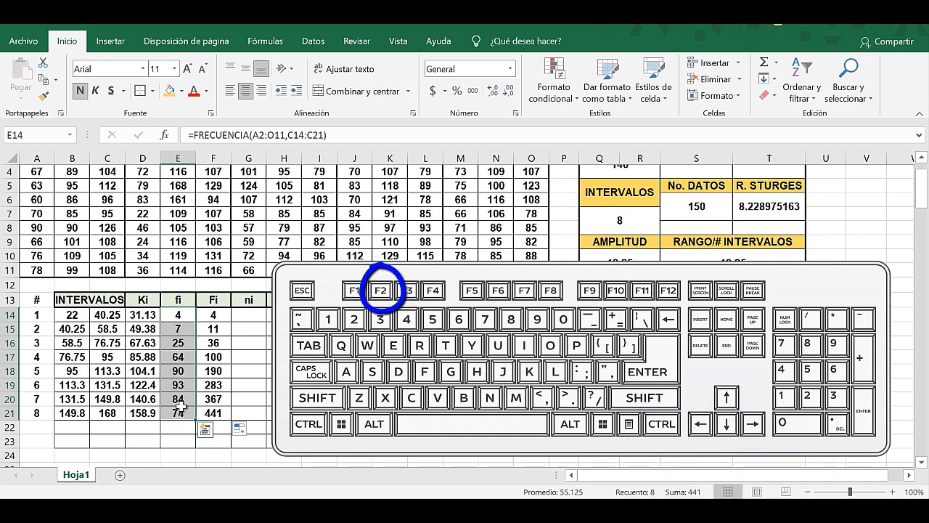
key("F2")
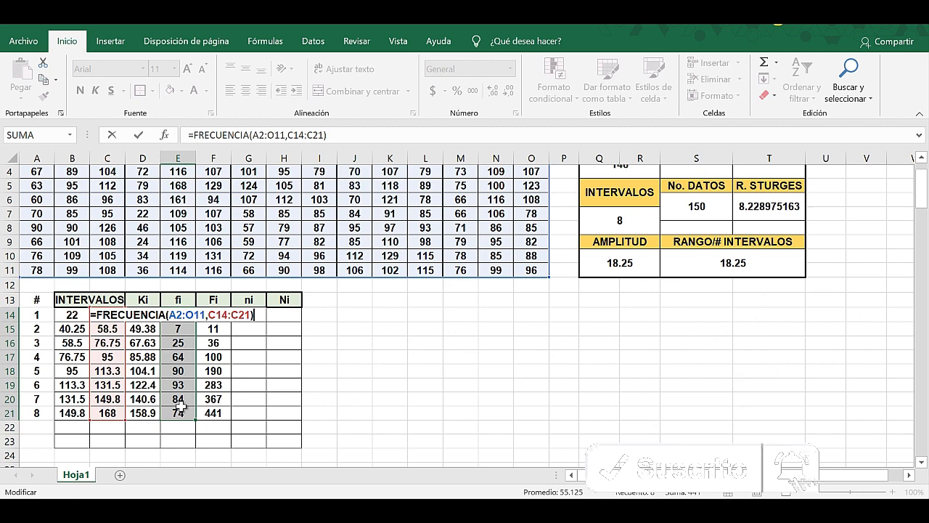
key("ctrl+shift+Return")
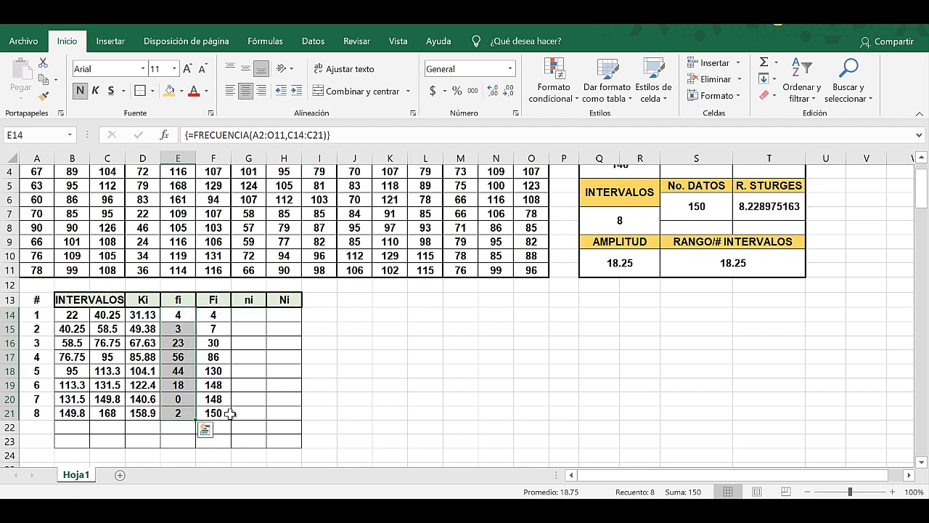
scroll(218, 385, "down", 1)
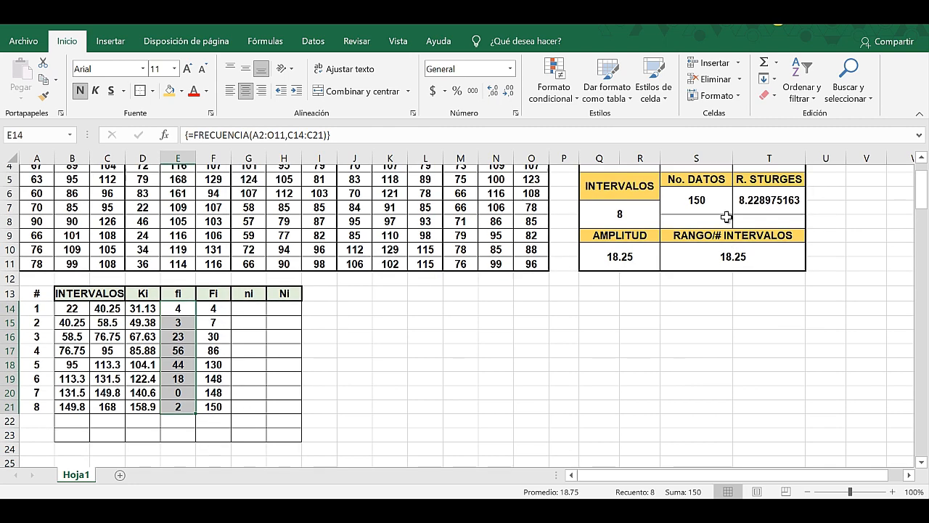
scroll(719, 203, "up", 1)
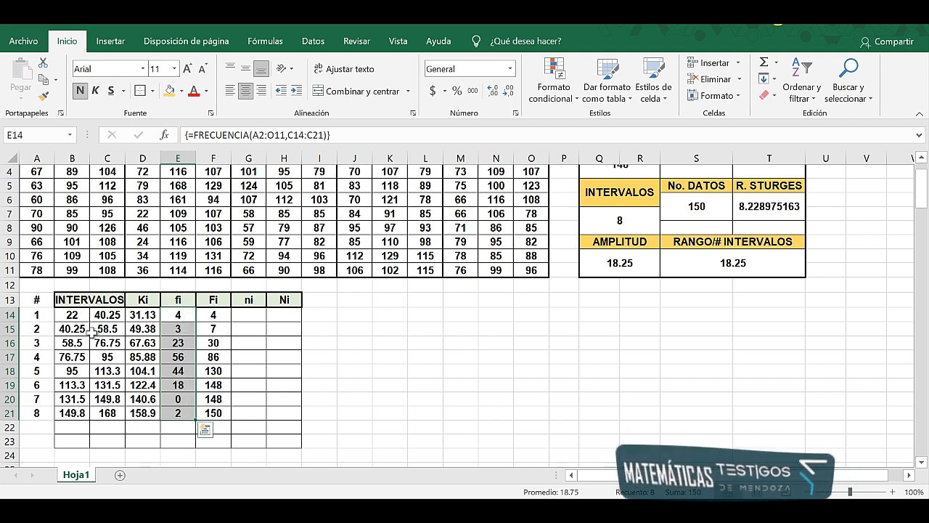
Enter the relative frequency formula =E14/$F$21 in cell G14 under ni and fill it down to G21
left_click(247, 316)
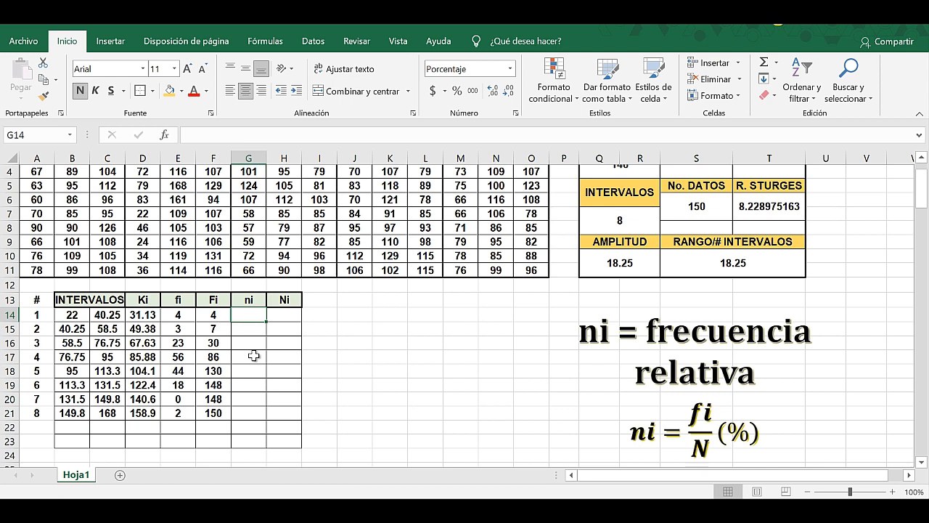
type("=")
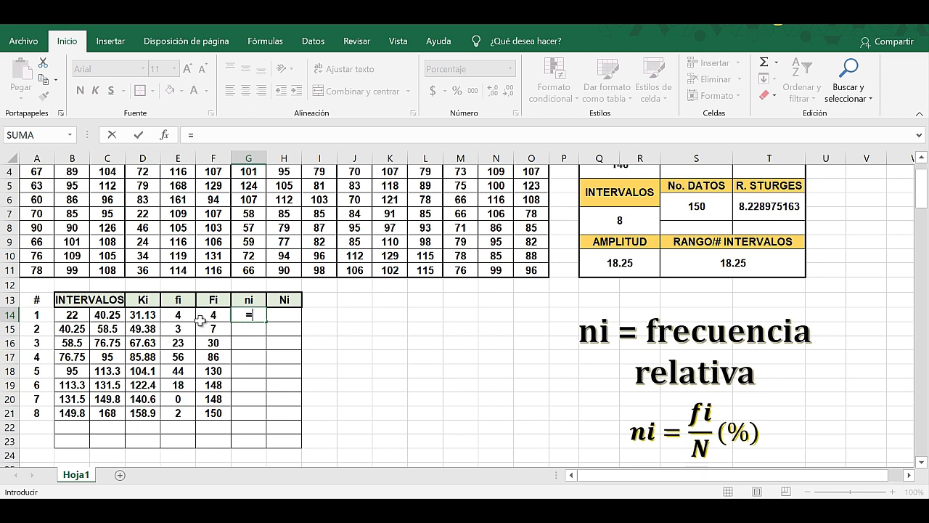
left_click(178, 315)
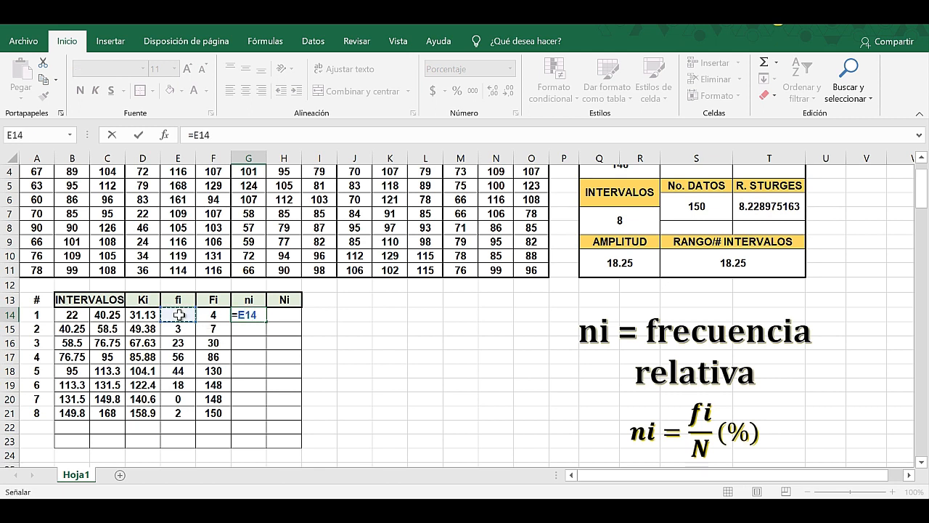
type("/")
left_click(219, 413)
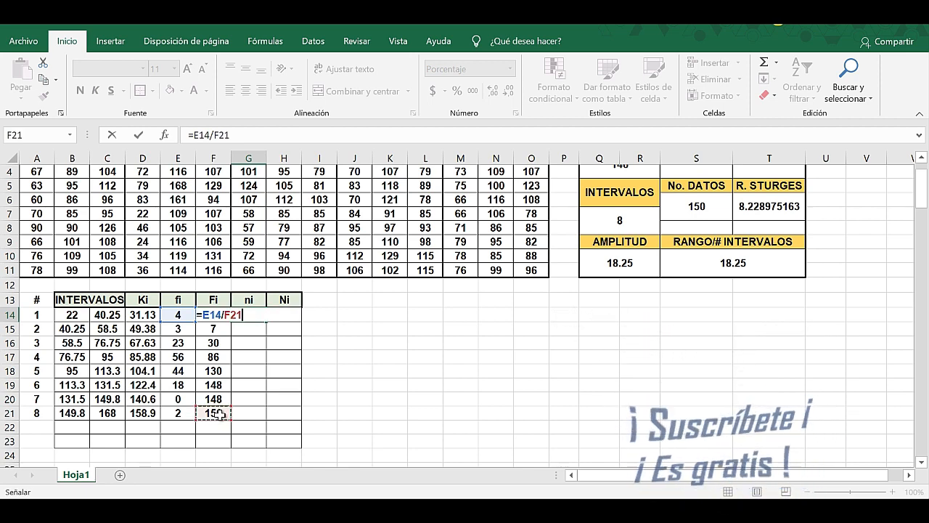
key("F4")
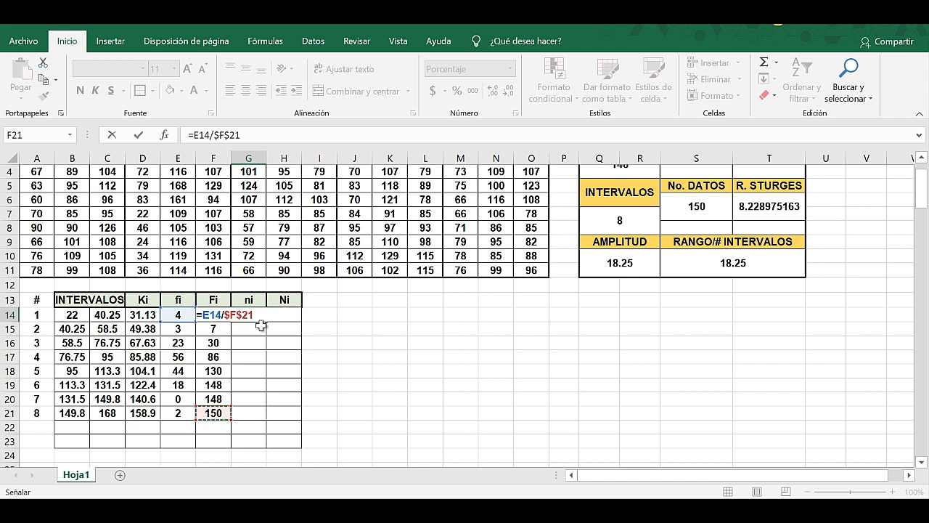
key("Return")
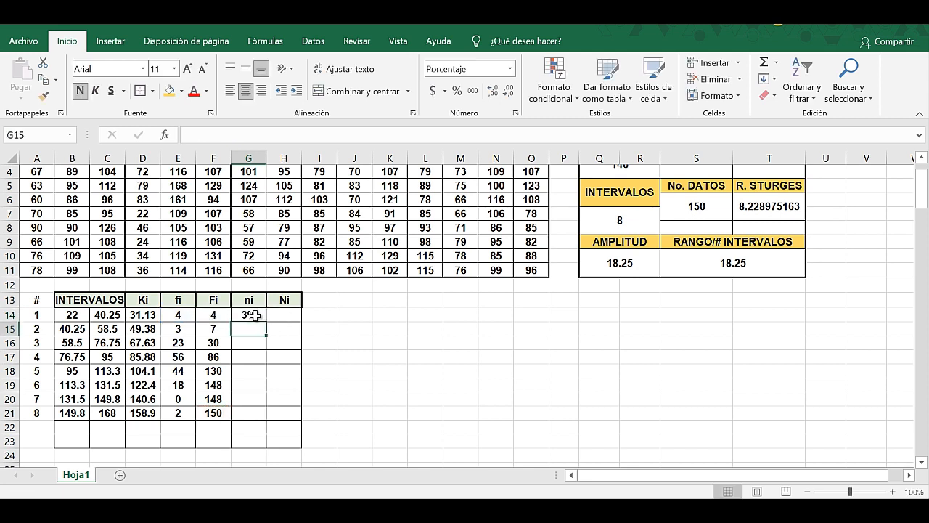
left_click(248, 316)
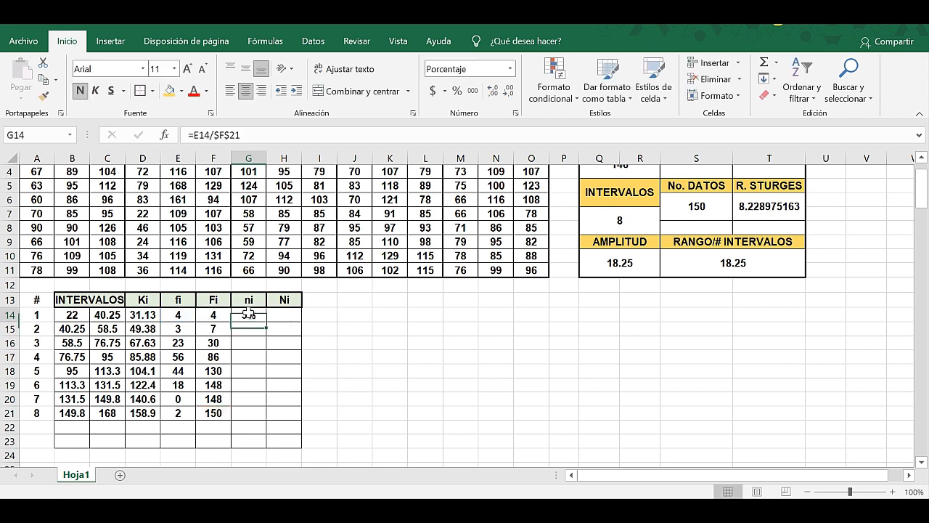
left_click_drag(265, 320, 273, 425)
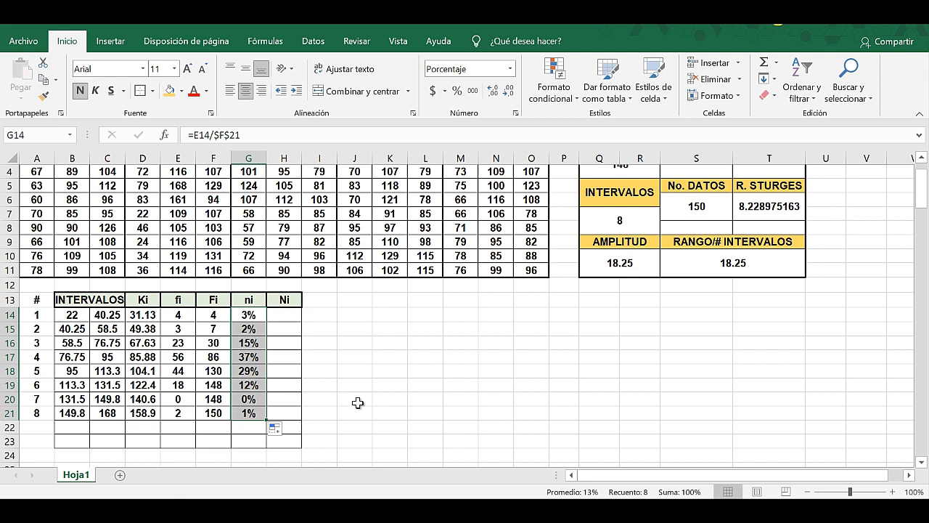
Enter =G14 in cell H14 under Ni to start the cumulative relative frequency column
left_click(284, 314)
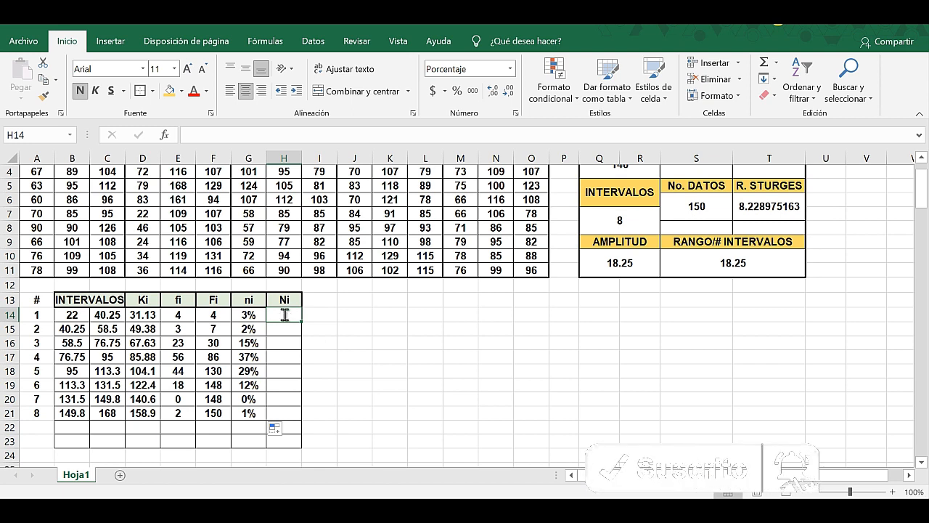
type("=")
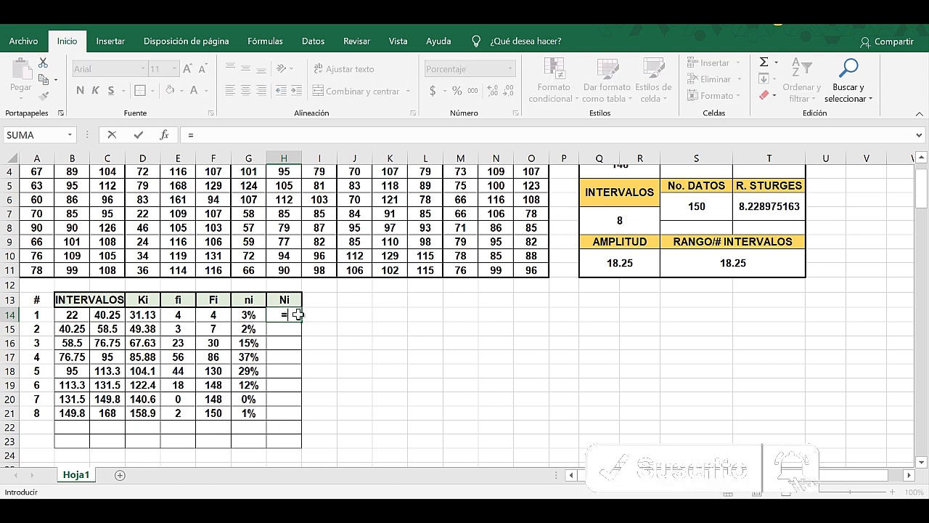
left_click(258, 313)
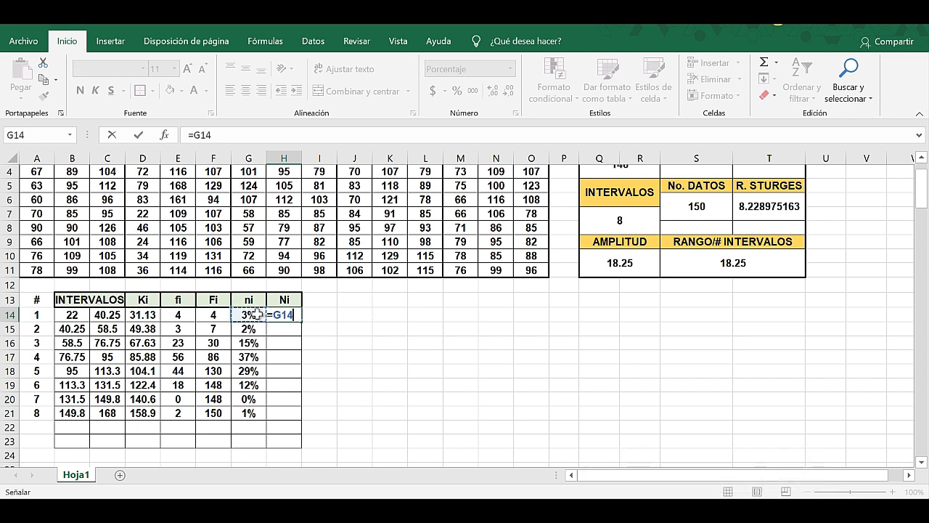
key("Return")
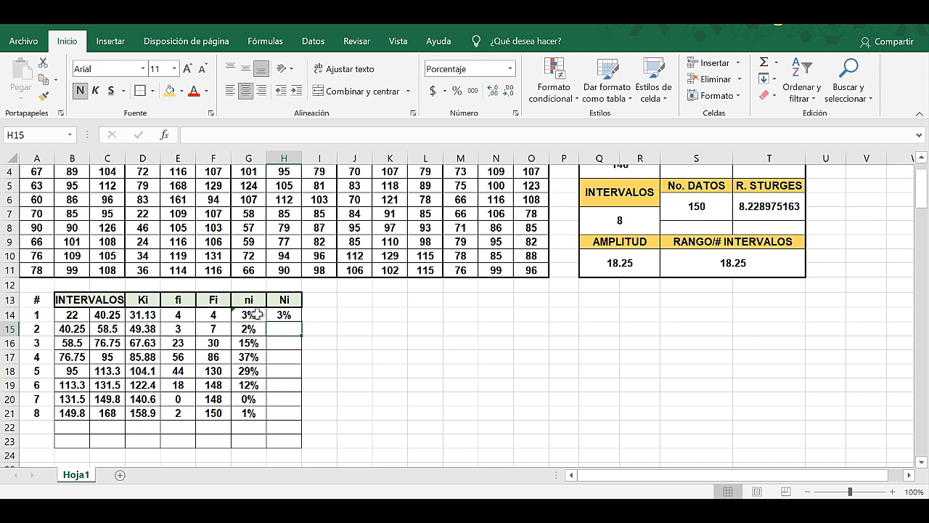
Enter =H14+G15 in cell H15 and fill the cumulative relative frequency formula down to H21
type("=")
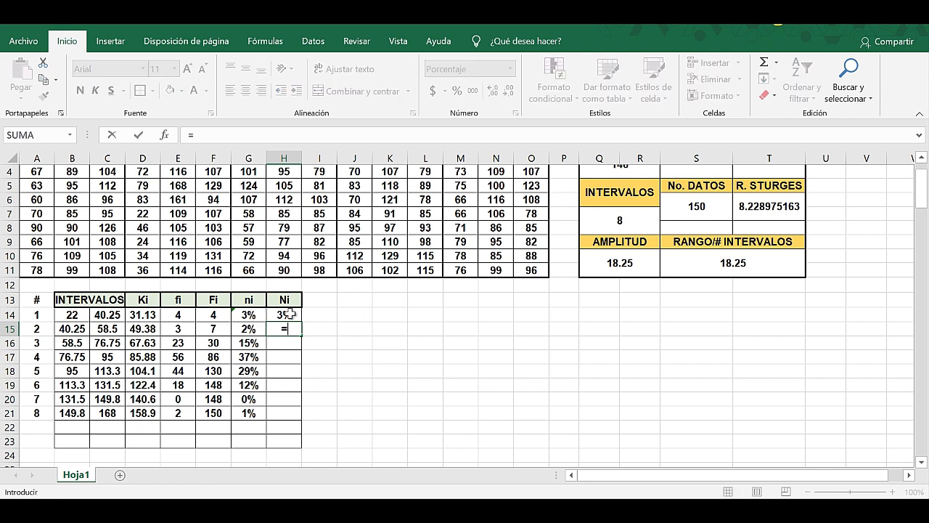
left_click(289, 314)
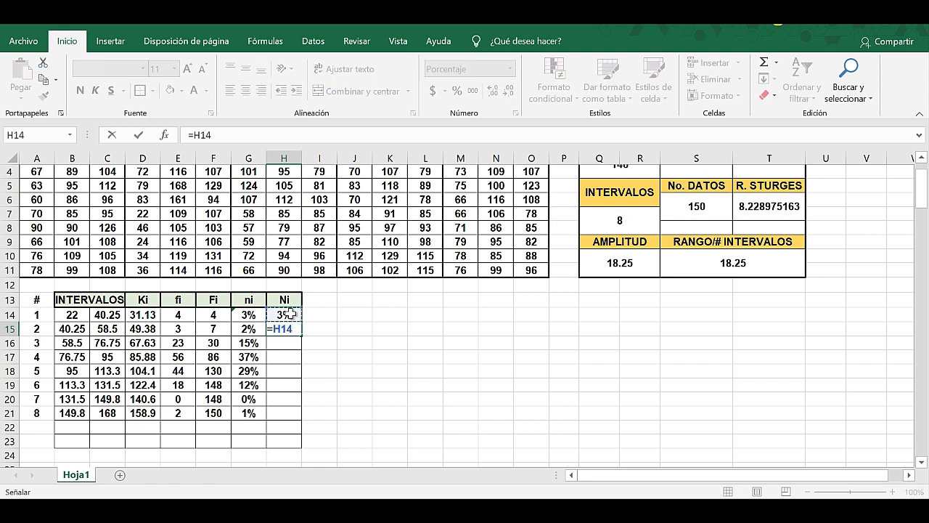
type("+")
left_click(249, 329)
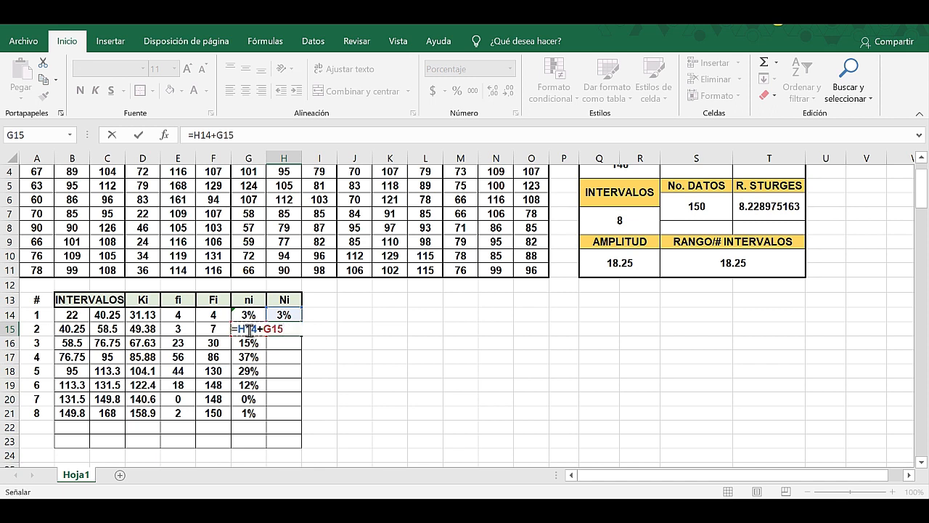
key("Return")
left_click(285, 328)
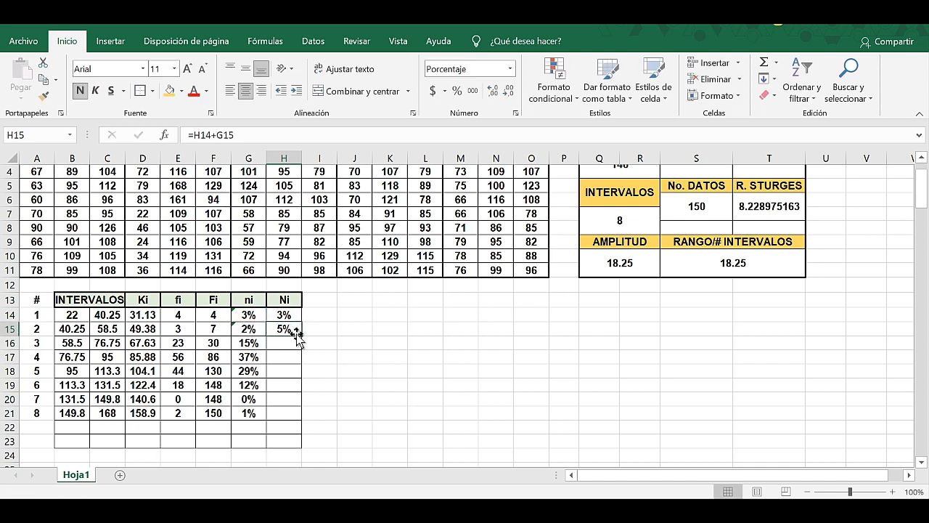
left_click_drag(302, 331, 305, 419)
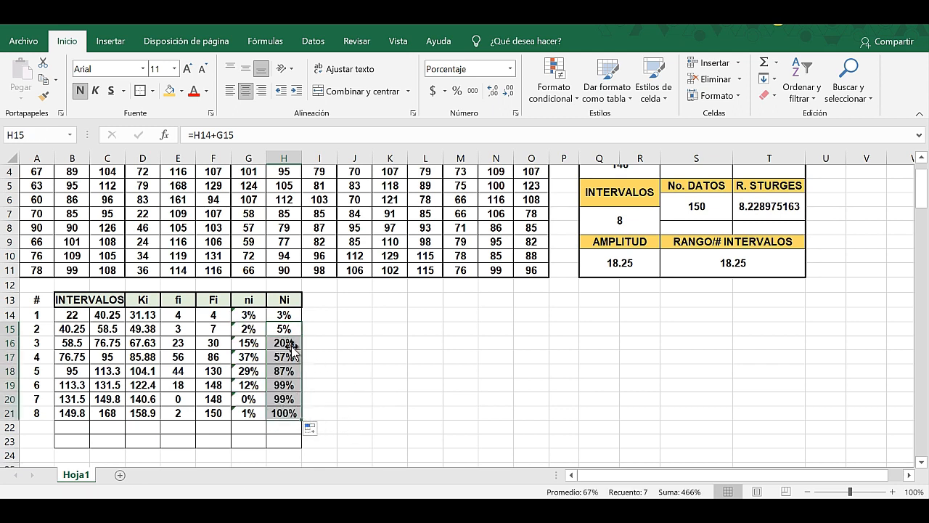
Ignore the inconsistent-formula errors across the ni and Ni range G14:H21 and deselect the range
left_click_drag(251, 314, 281, 415)
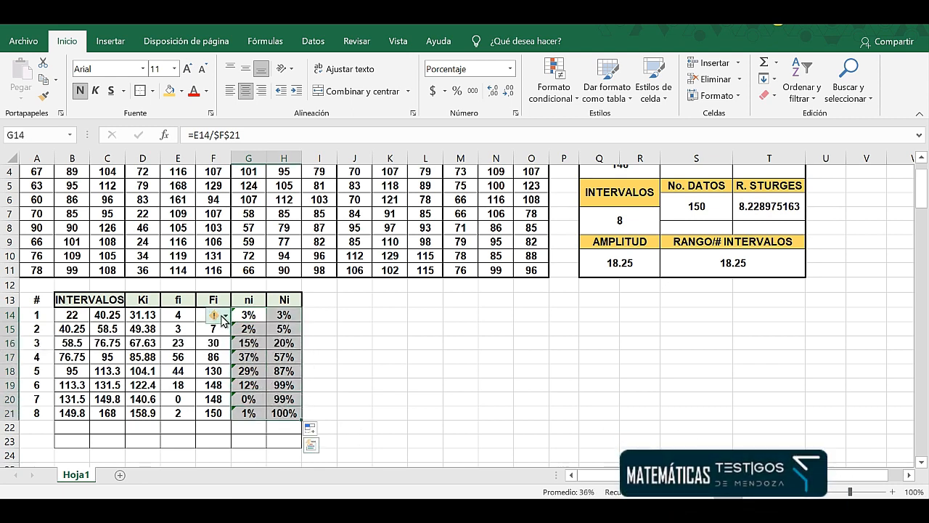
left_click(223, 316)
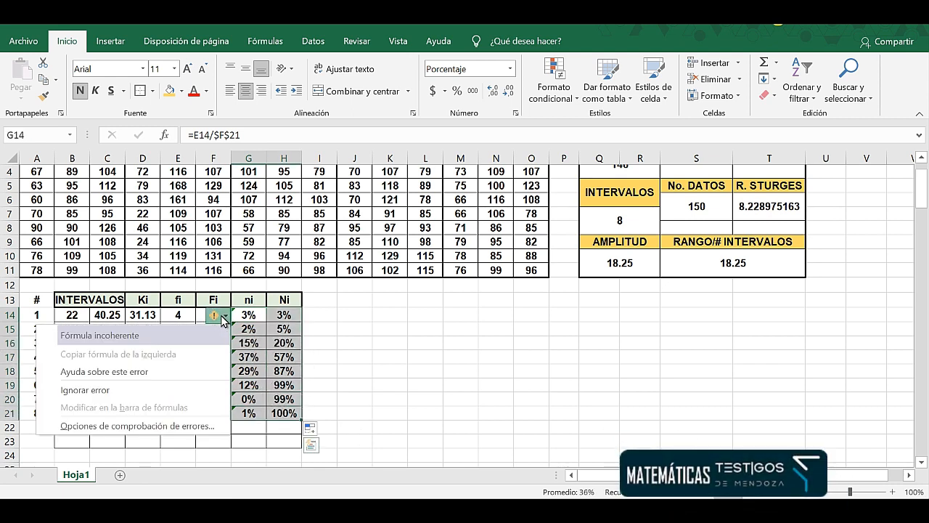
left_click(177, 384)
left_click(349, 413)
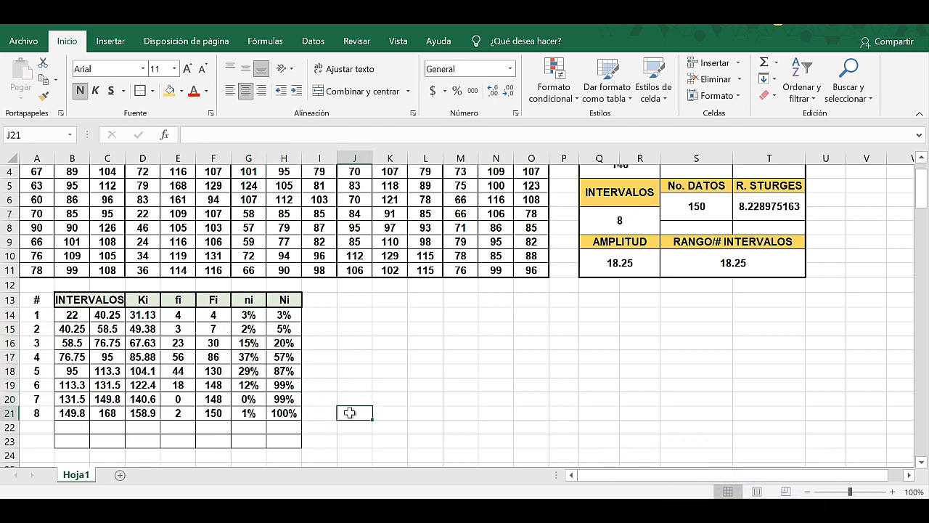
scroll(349, 412, "down", 1)
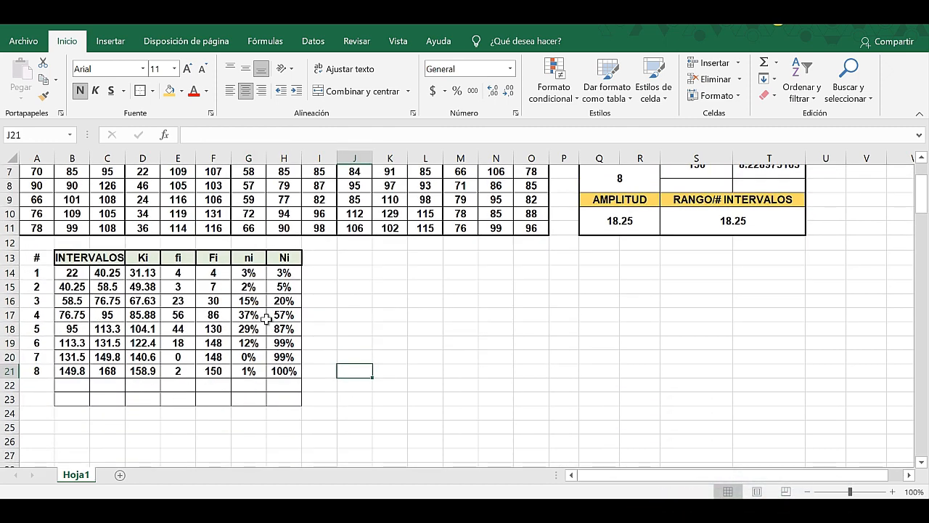
Check the cumulative frequency formulas in F21 and H21 at the end of the Fi and Ni columns
left_click(217, 370)
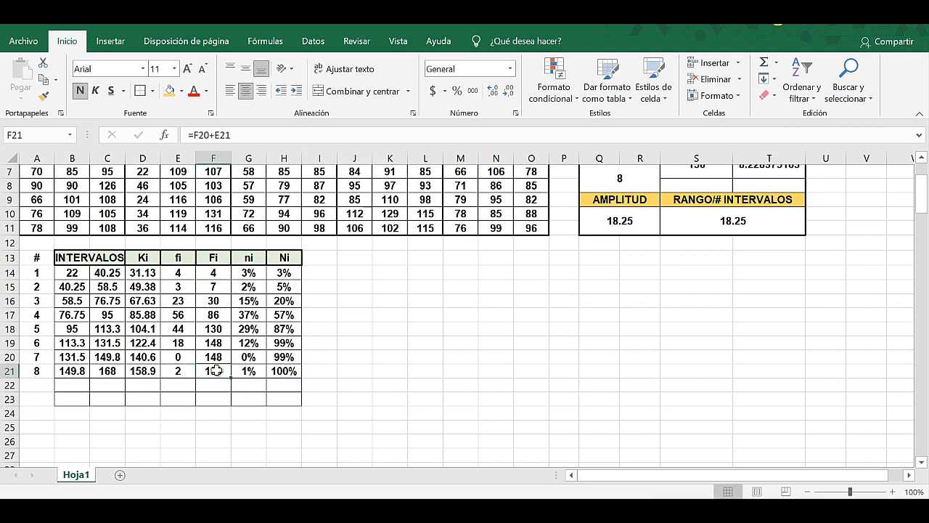
left_click(284, 372)
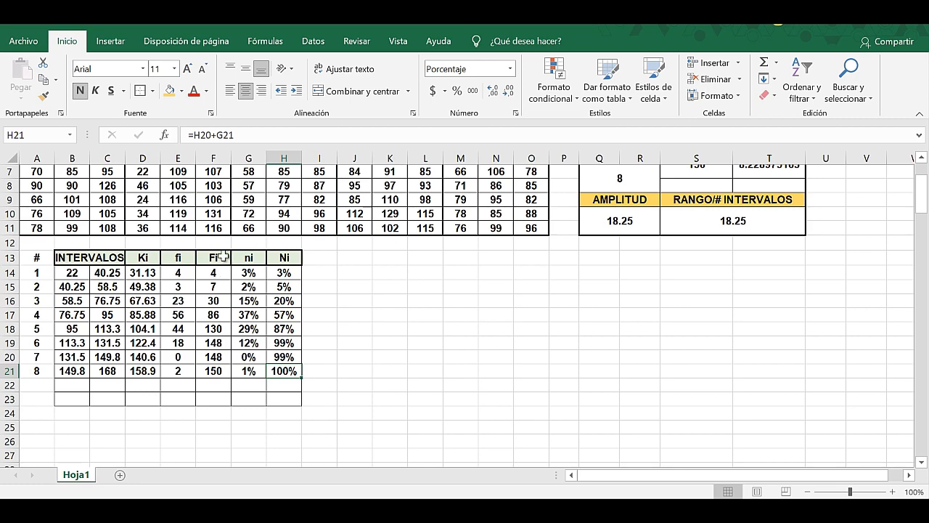
scroll(220, 247, "up", 2)
scroll(220, 247, "down", 1)
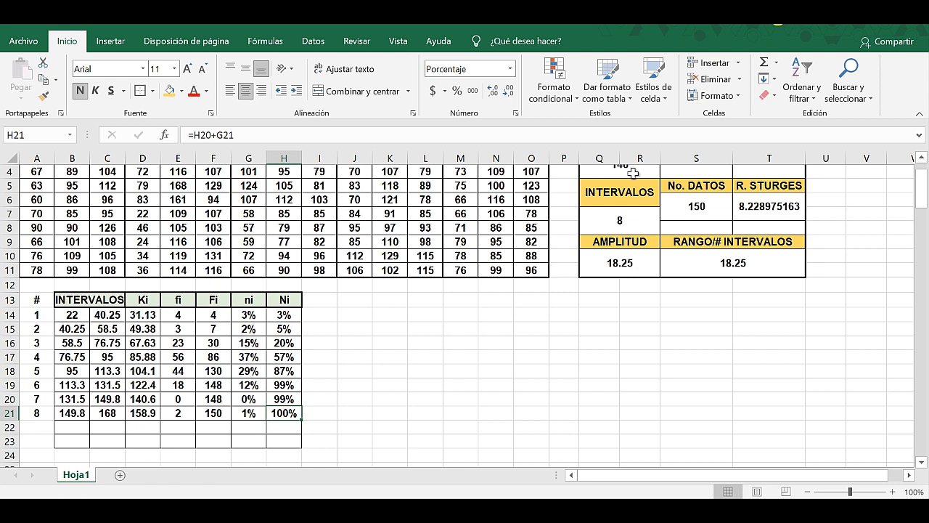
Insert a blank 2-D clustered column chart and place it just beside the frequency table, below row 11
left_click(350, 329)
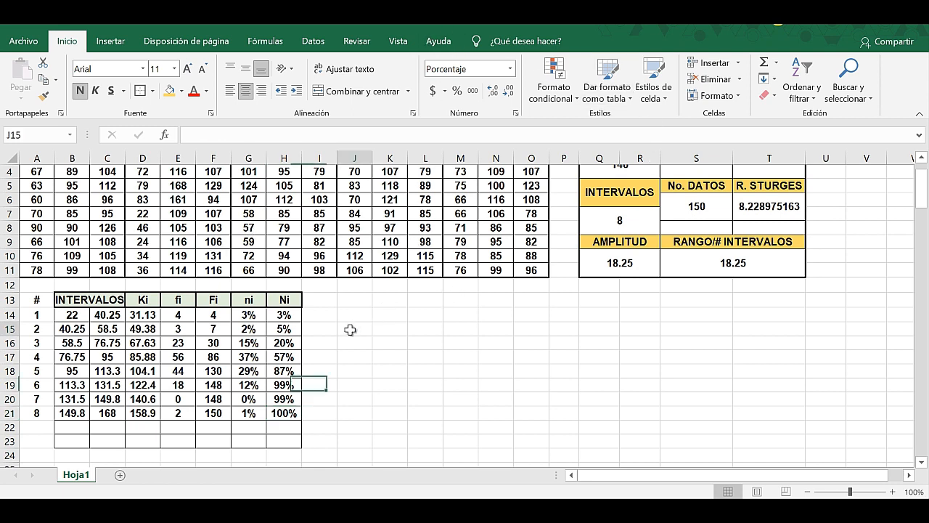
left_click(118, 42)
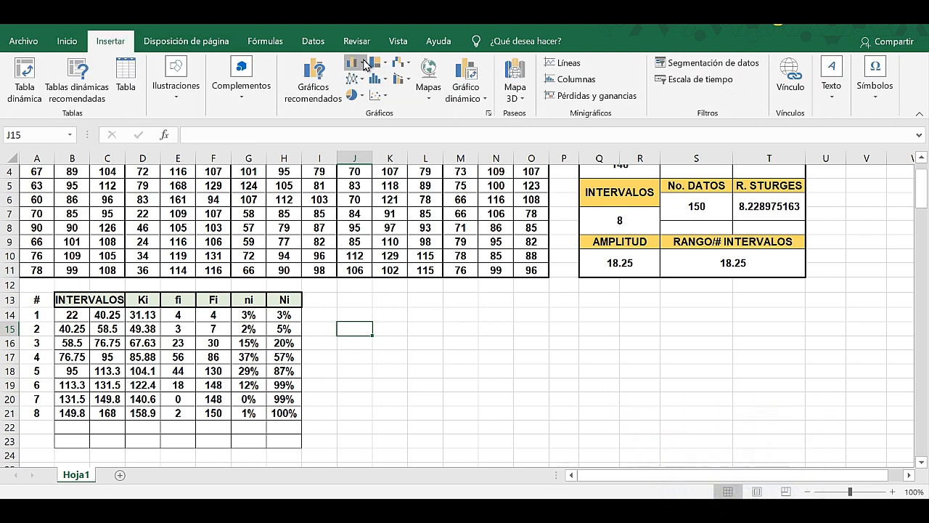
left_click(365, 64)
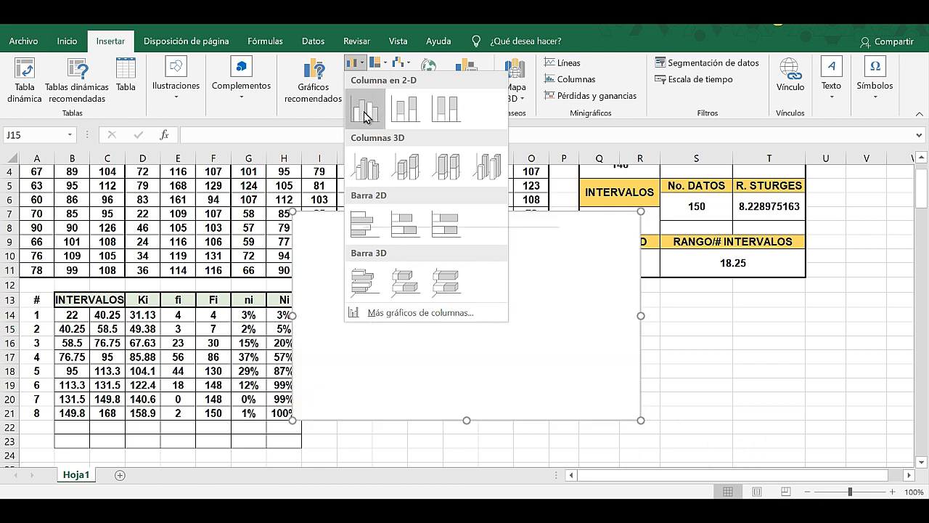
left_click(366, 115)
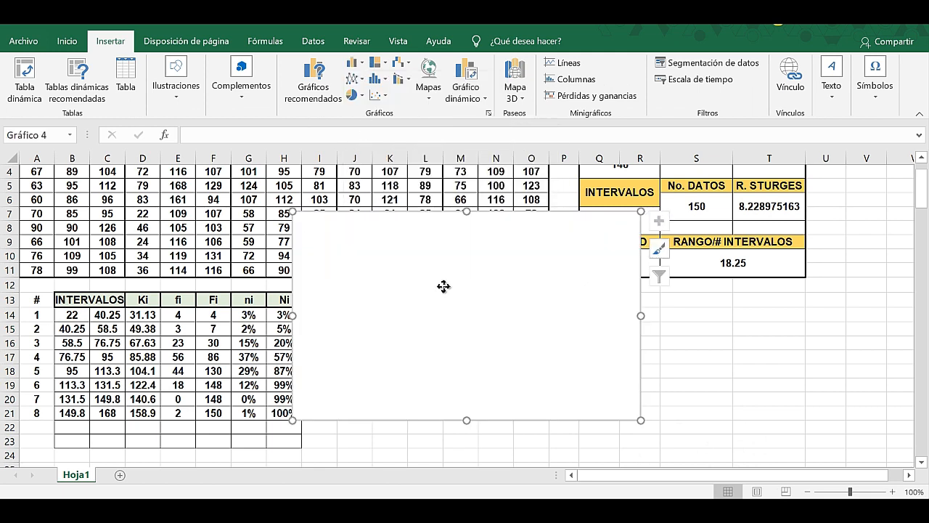
left_click_drag(443, 286, 492, 339)
scroll(646, 297, "down", 2)
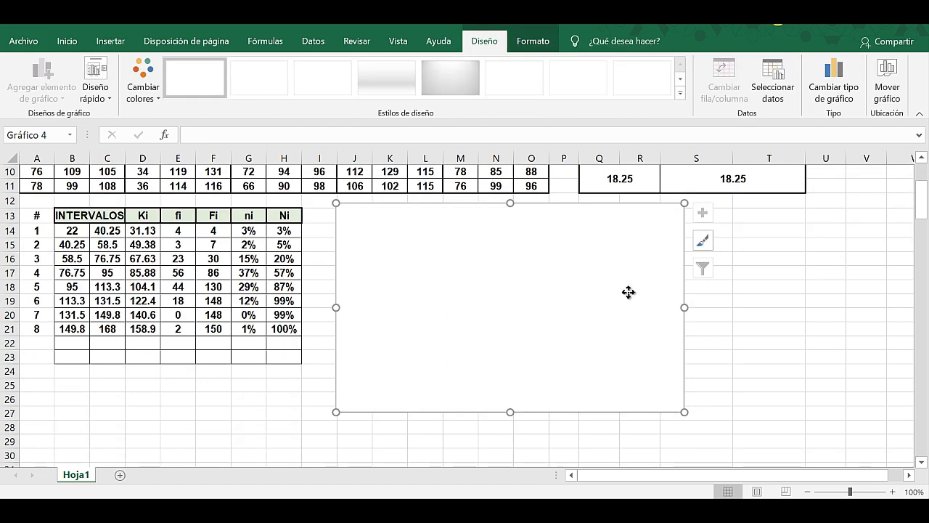
left_click_drag(629, 292, 595, 286)
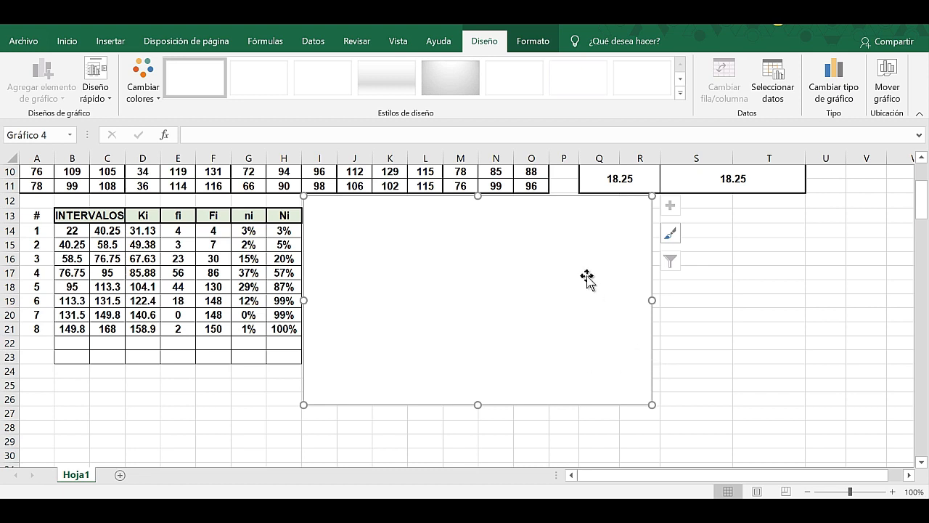
Add a chart data series named HISTOGRAMA with the fi frequencies in E14:E21 as its values
left_click(774, 75)
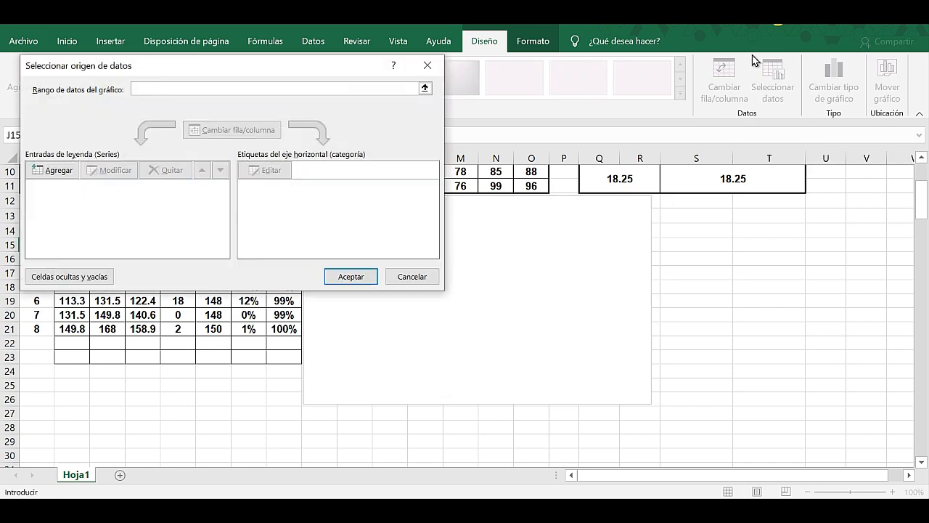
left_click(55, 170)
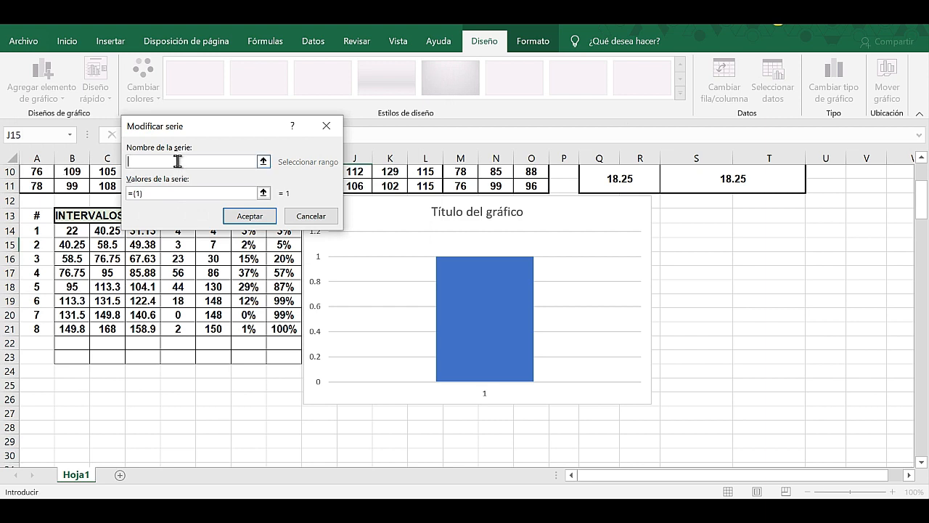
type("HIS")
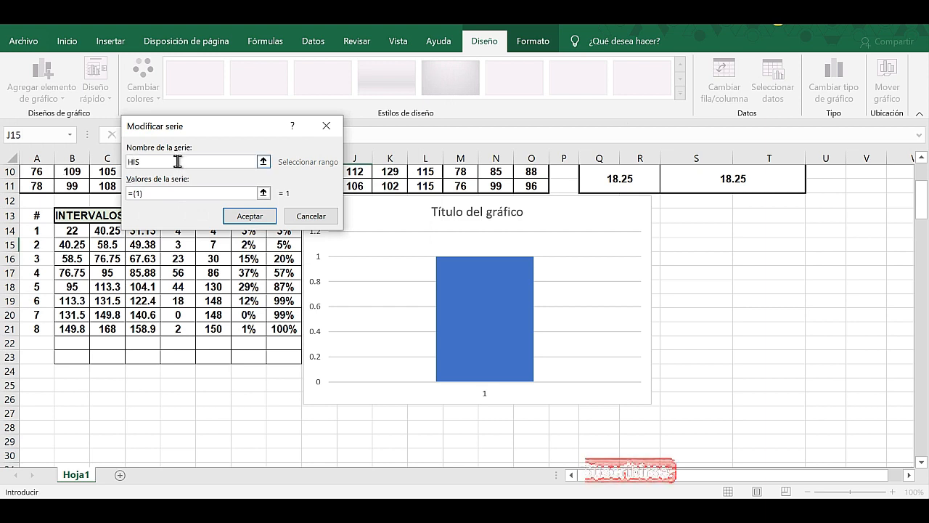
type("TOGRA")
type("MA")
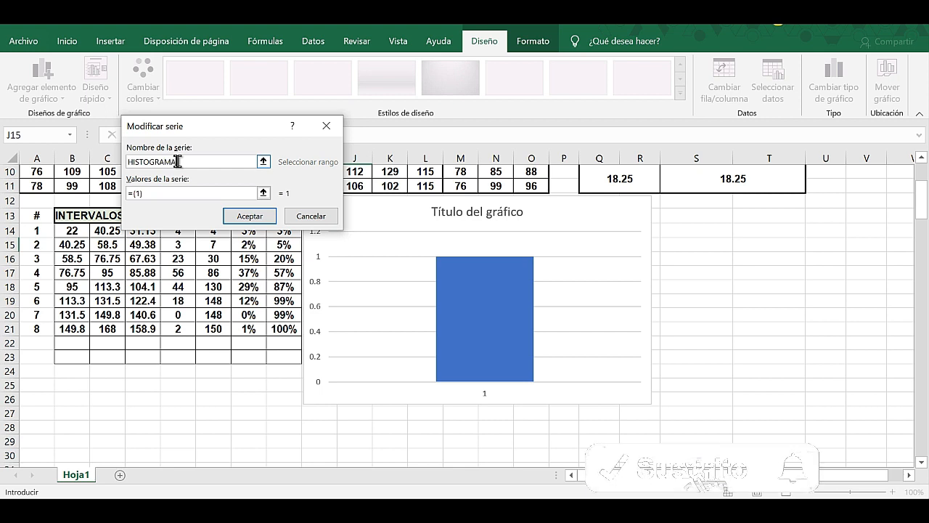
left_click(203, 193)
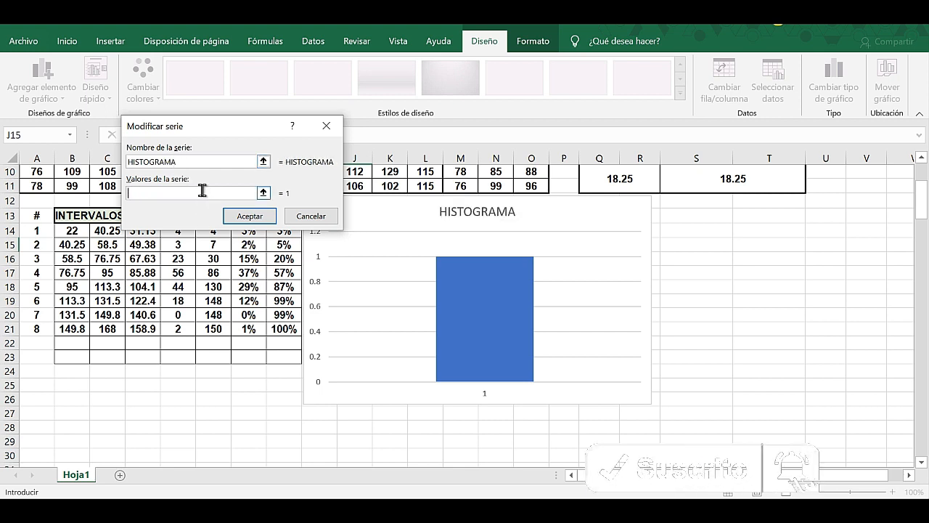
left_click_drag(210, 128, 201, 79)
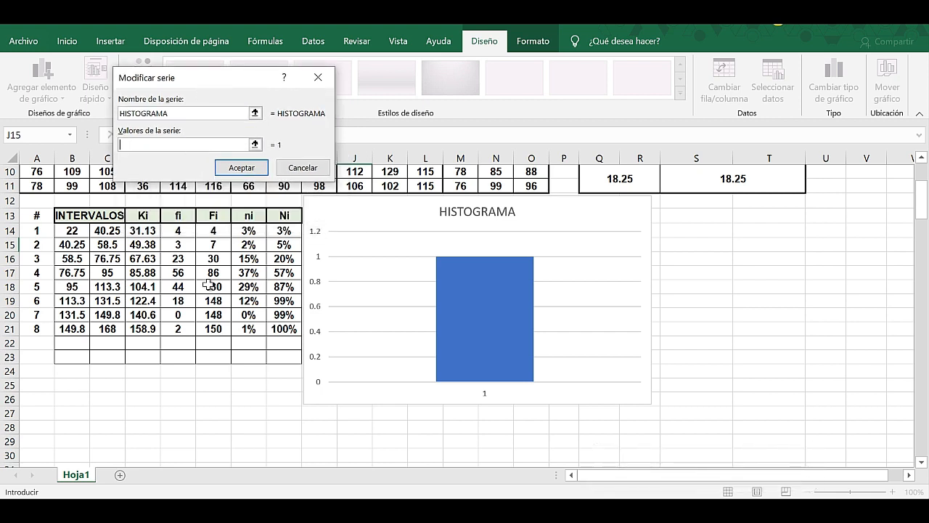
left_click_drag(179, 227, 183, 322)
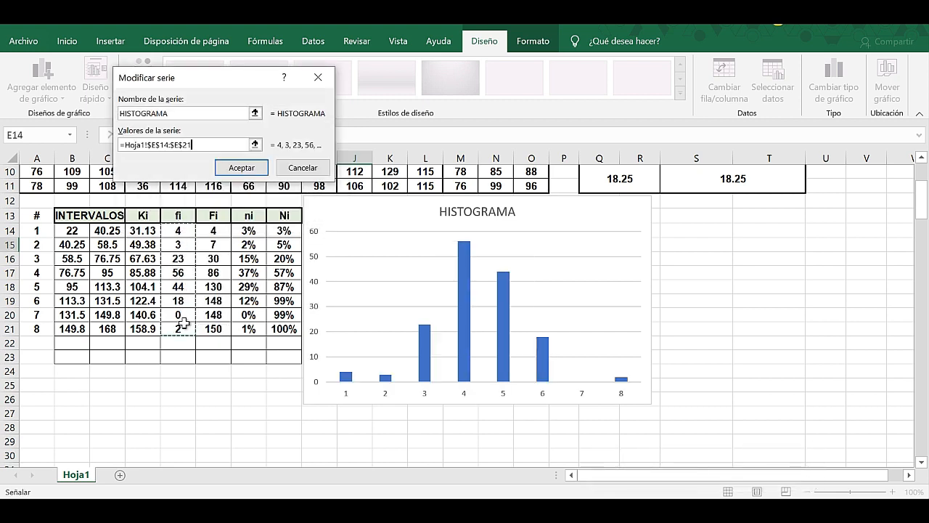
left_click(242, 168)
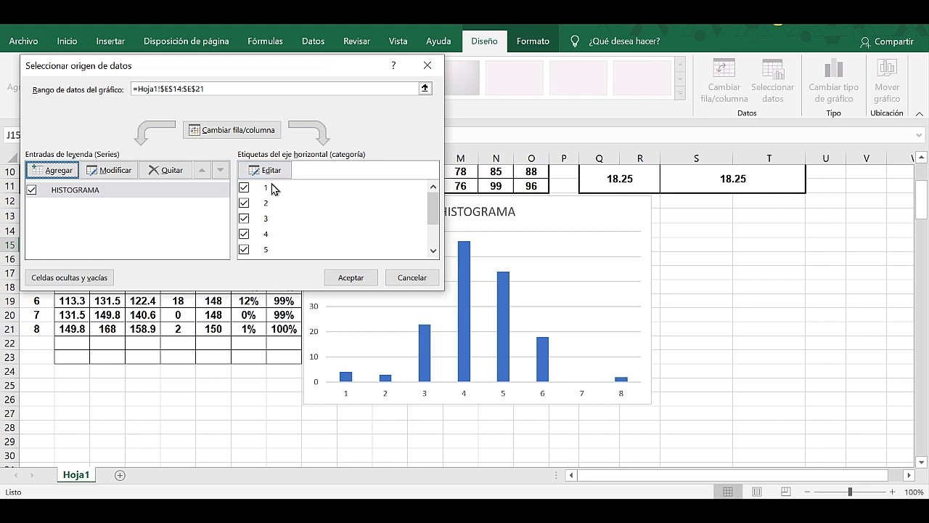
Use the Ki class marks in D14:D21 as the horizontal axis labels and shift the chart slightly away from the table
left_click(274, 173)
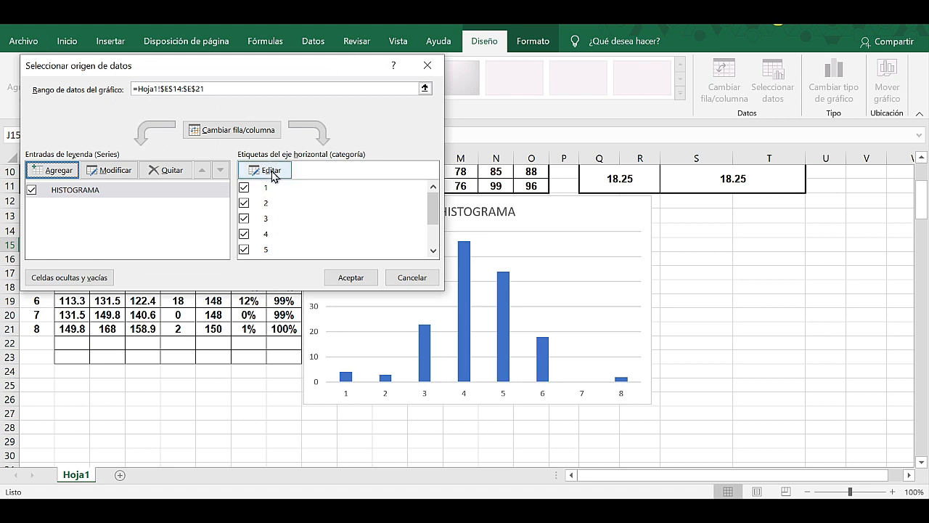
left_click(272, 173)
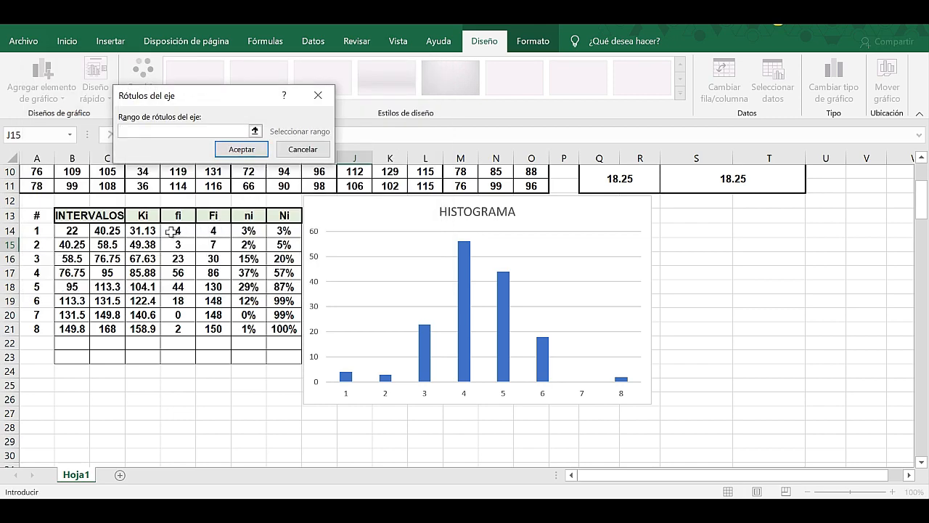
left_click_drag(143, 229, 144, 328)
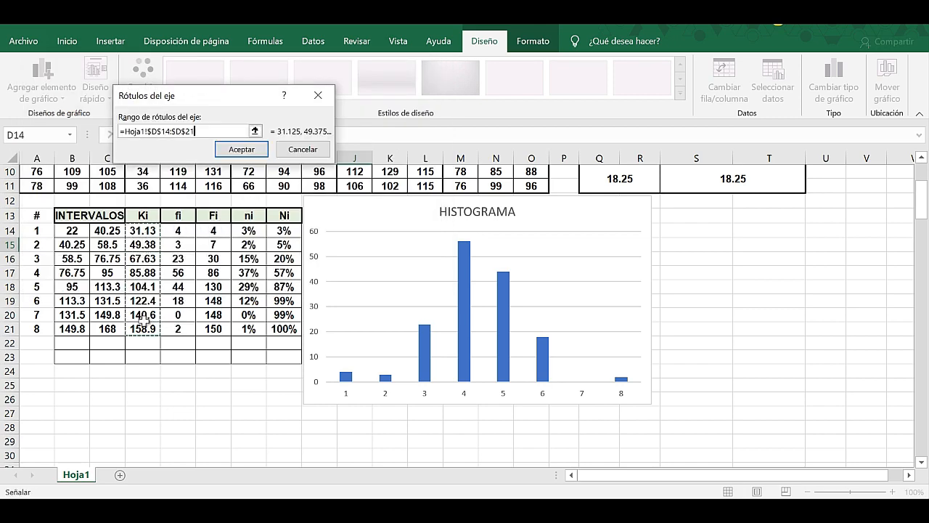
left_click(253, 158)
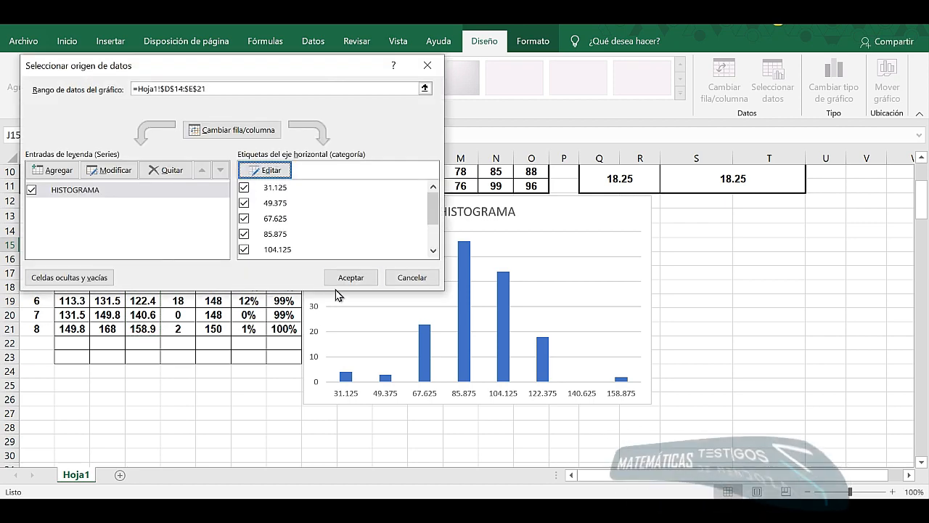
left_click(356, 275)
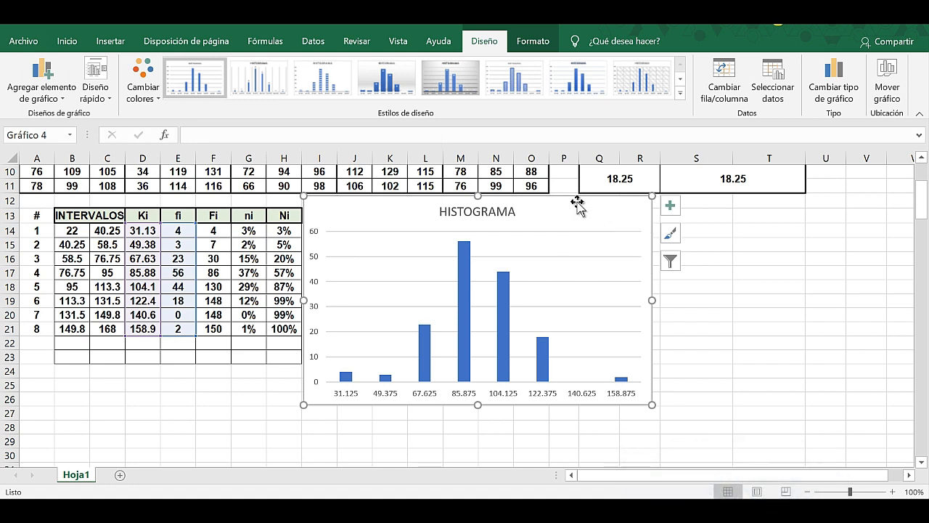
left_click_drag(570, 195, 584, 204)
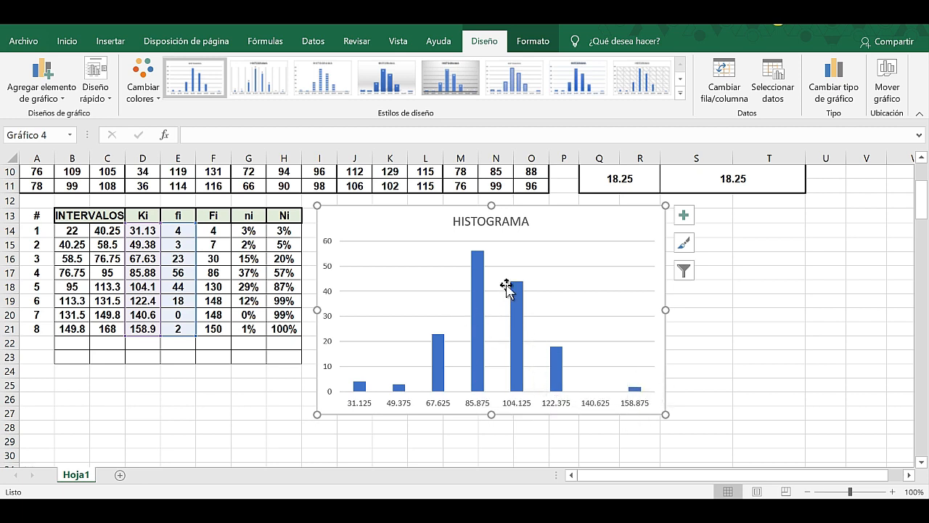
Set the gap width of the HISTOGRAMA columns to 0% so the bars touch, and deselect the chart
double_click(456, 310)
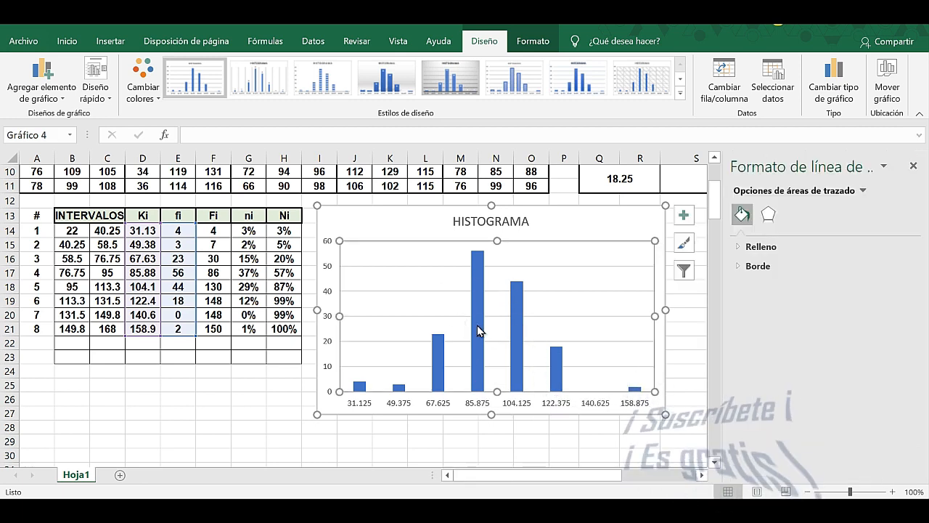
left_click(914, 166)
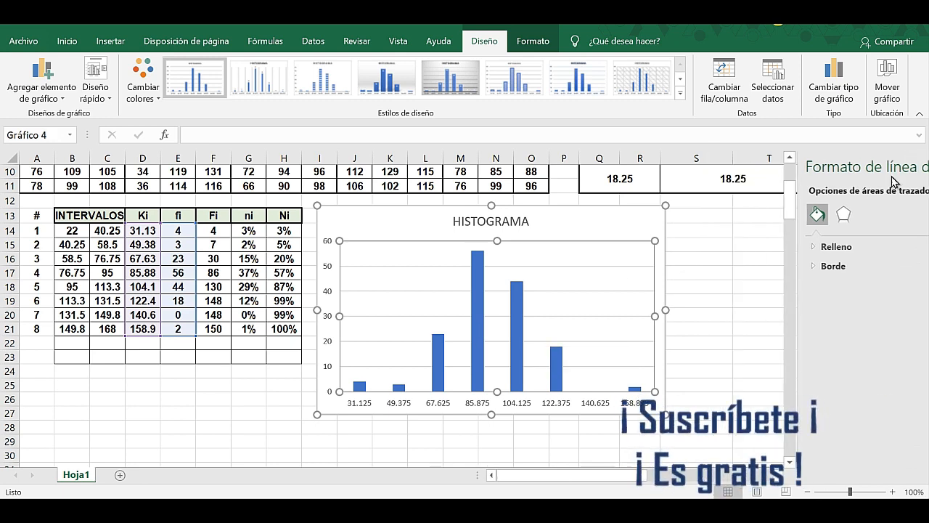
left_click(478, 311)
double_click(477, 310)
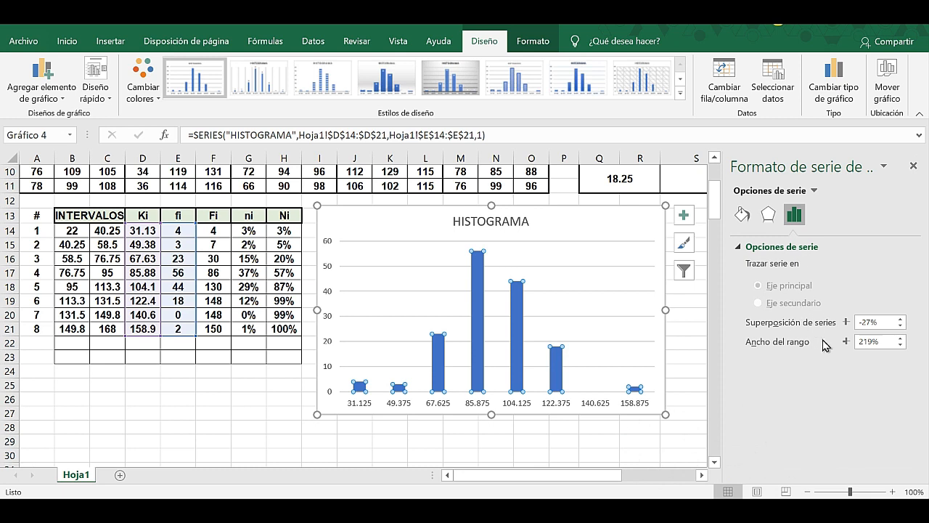
left_click(887, 345)
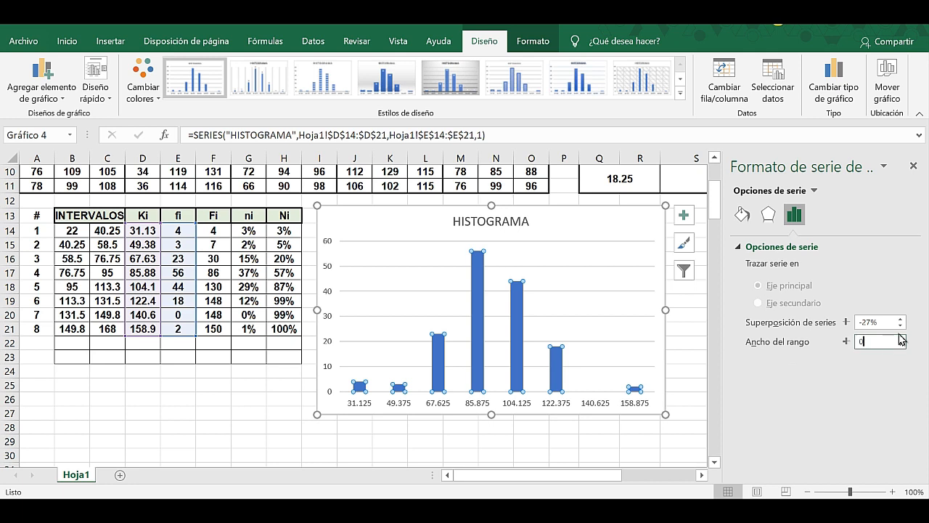
left_click(913, 168)
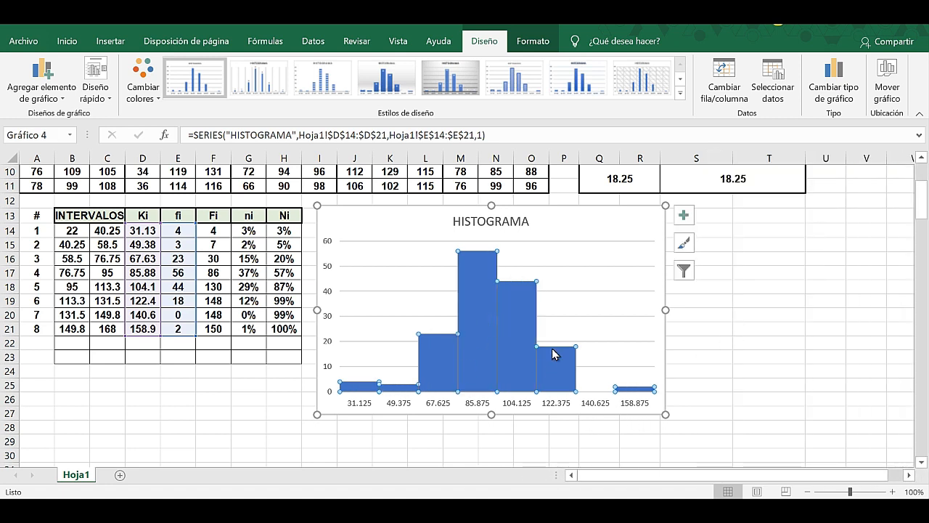
mouse_move(534, 342)
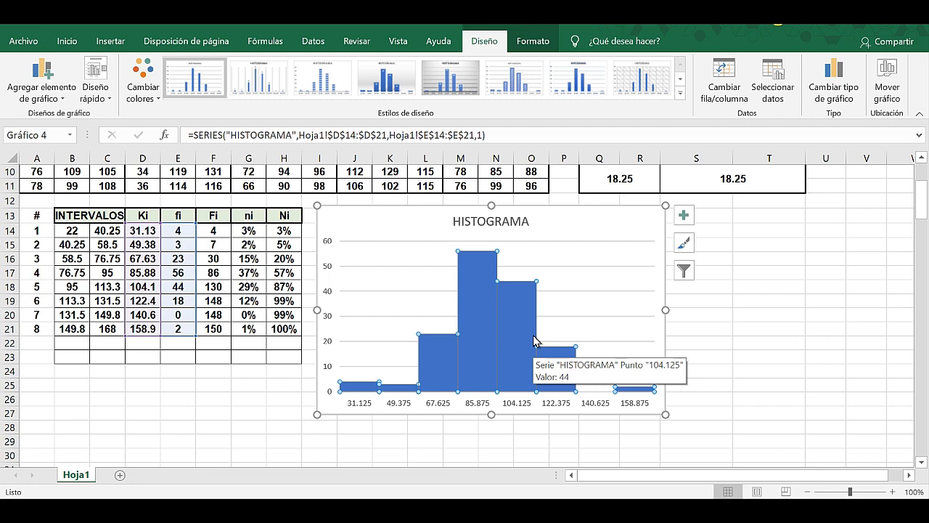
left_click(724, 344)
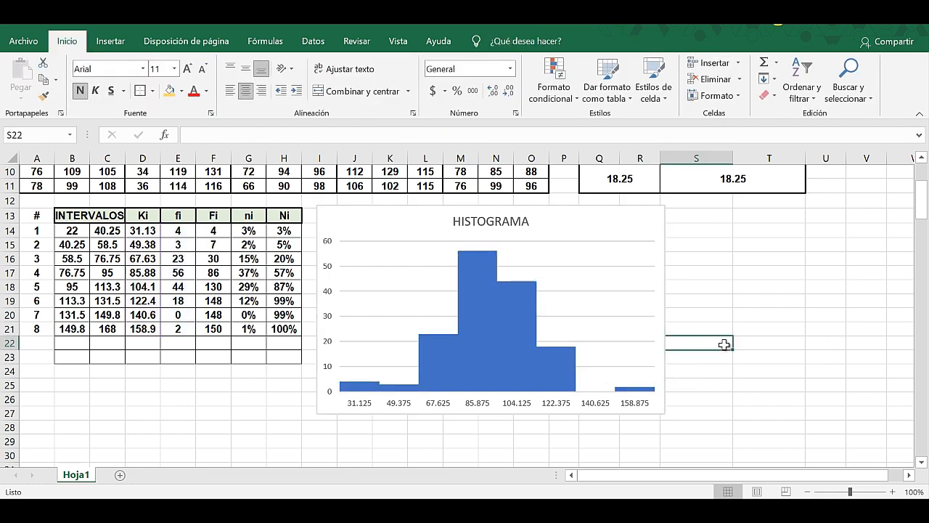
Add data labels to the HISTOGRAMA series
left_click(476, 291)
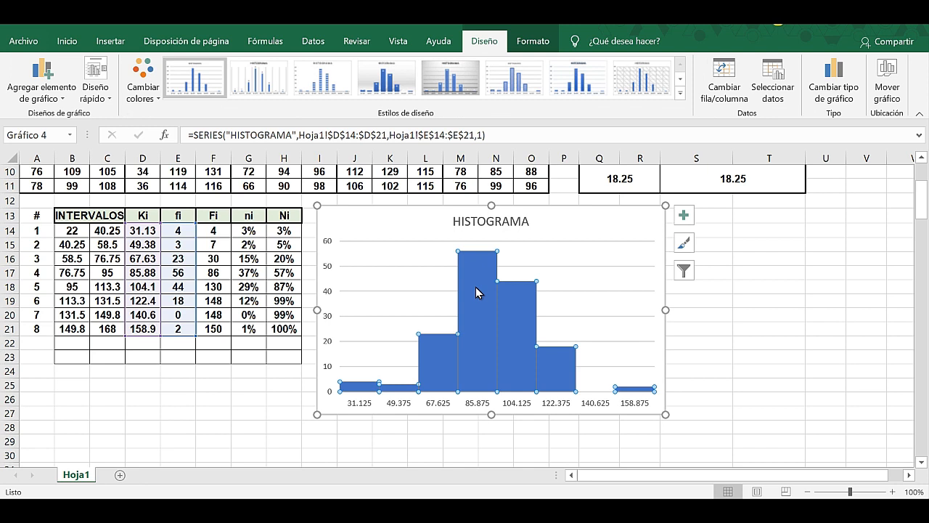
right_click(468, 275)
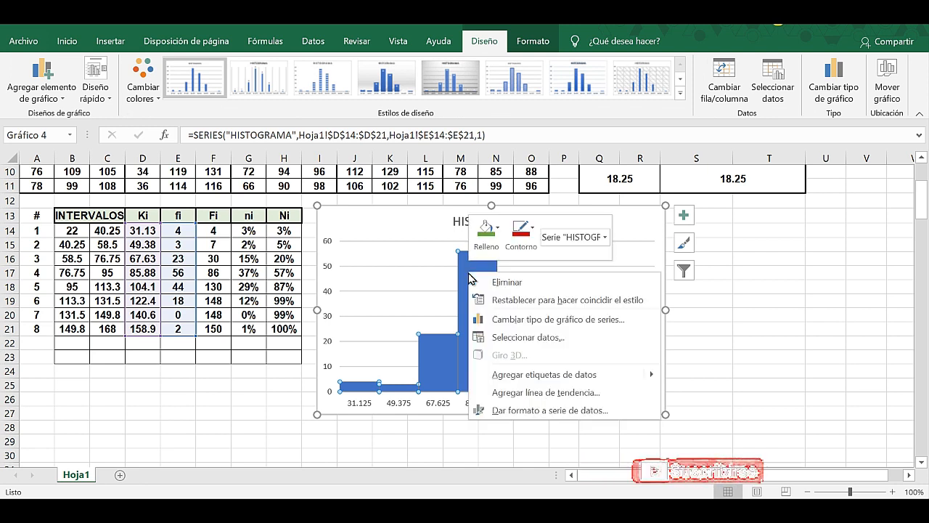
left_click(567, 375)
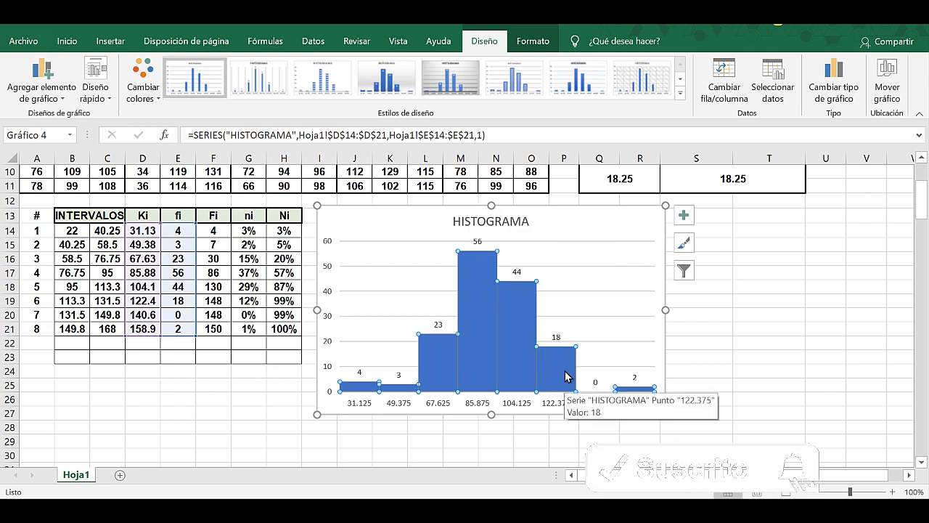
Make the HISTOGRAMA data labels bold with font size 10.5 and deselect them
left_click(516, 271)
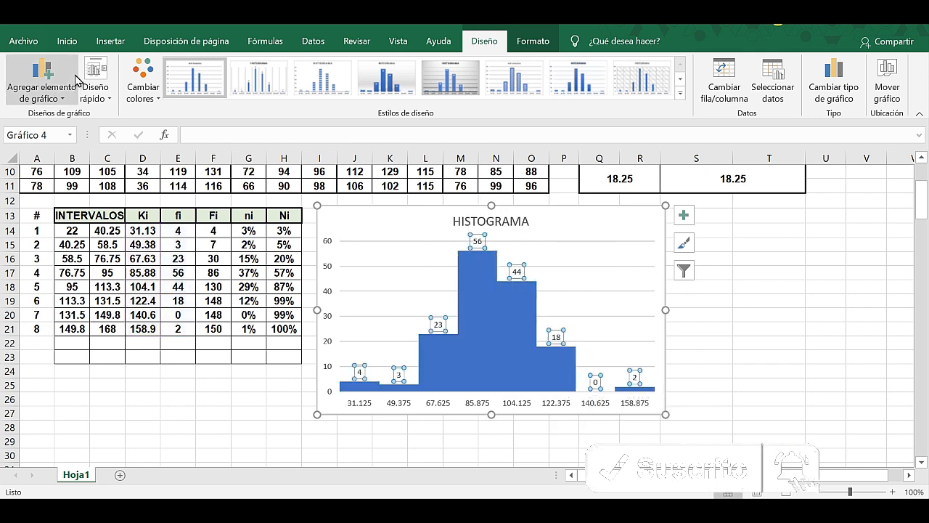
left_click(67, 41)
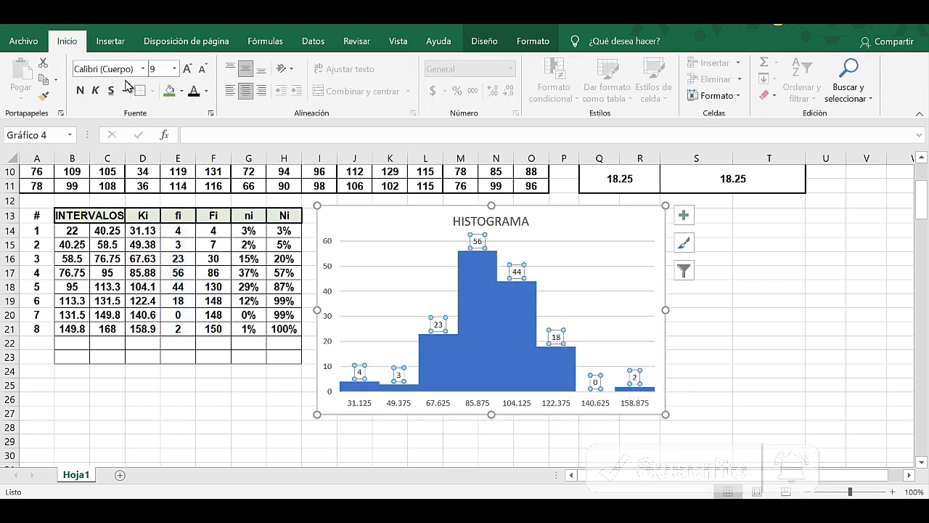
left_click(81, 92)
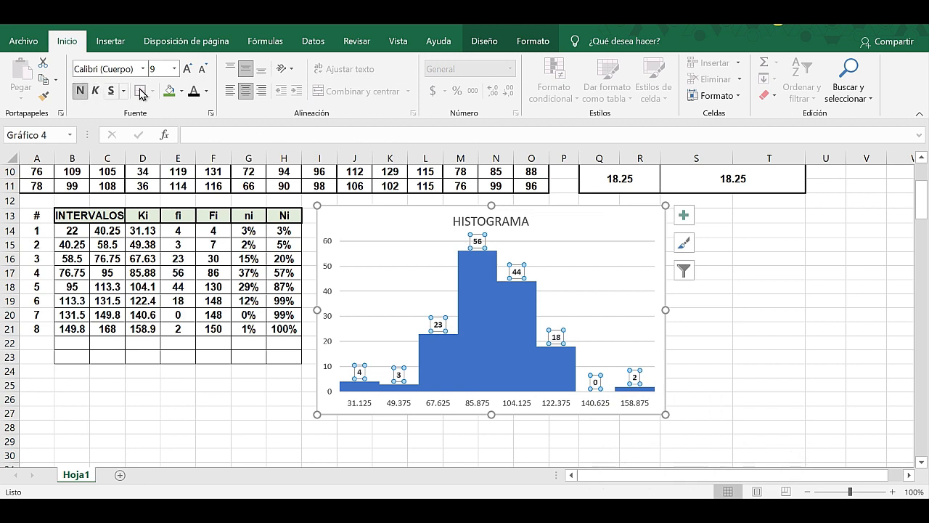
left_click(174, 69)
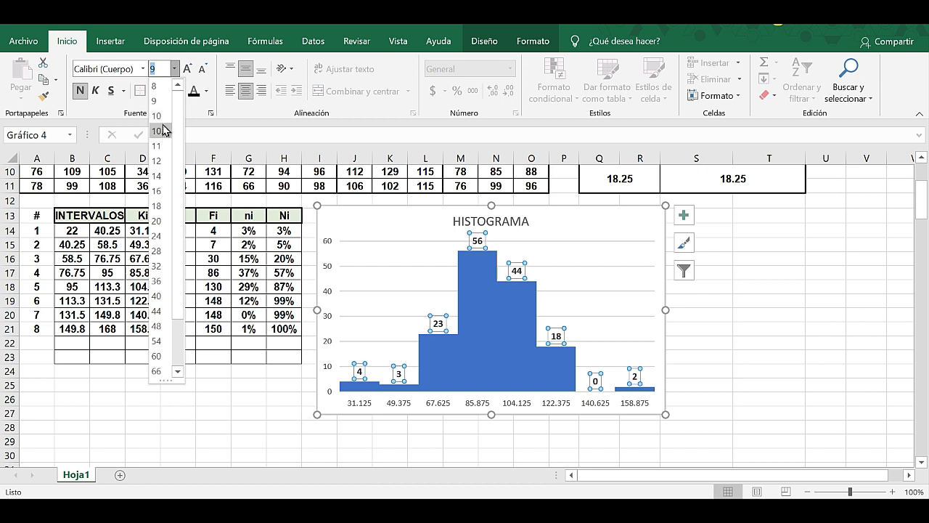
left_click(164, 131)
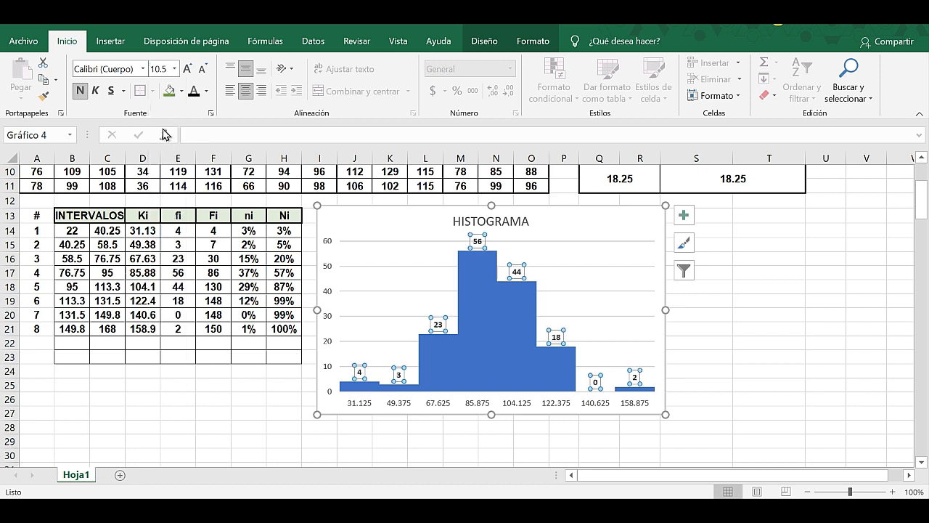
left_click(496, 427)
Make the chart's horizontal axis labels bold with font size 10 and deselect the chart
left_click(491, 408)
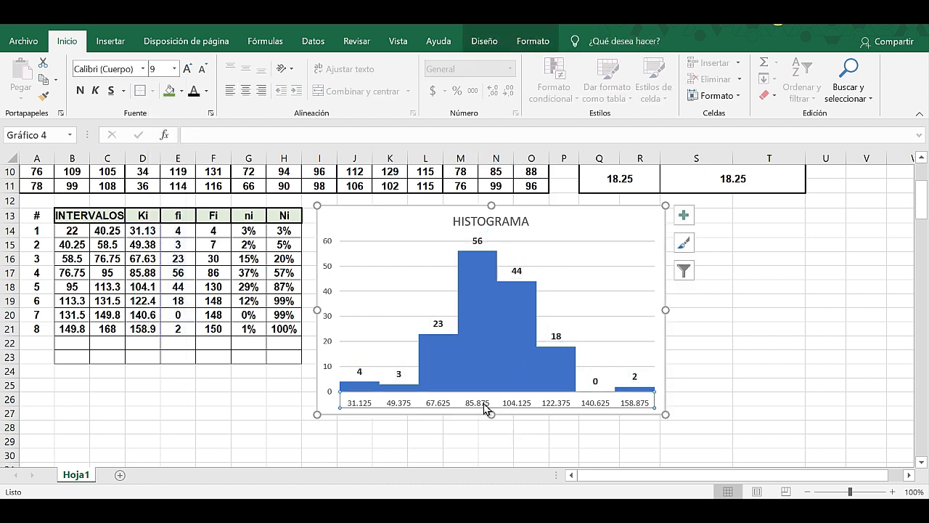
left_click(585, 443)
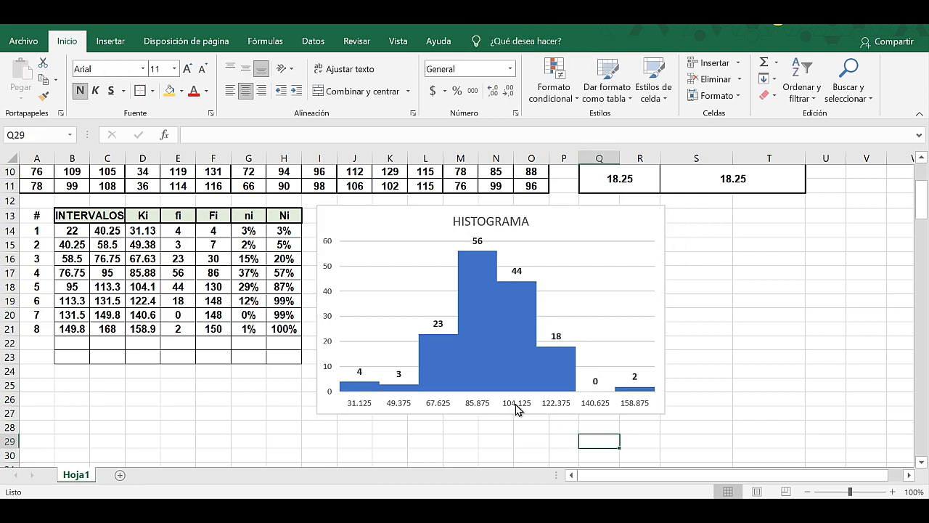
left_click(516, 409)
left_click(79, 90)
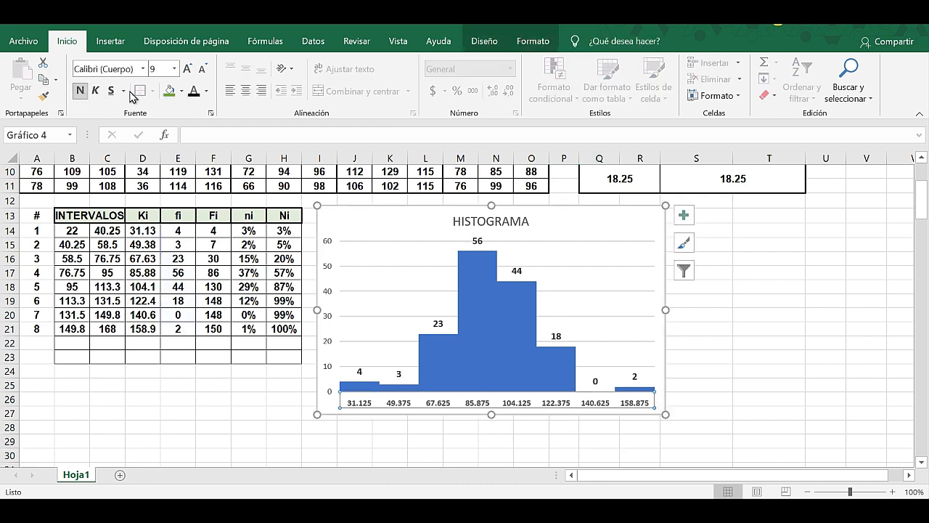
left_click(175, 69)
left_click(169, 117)
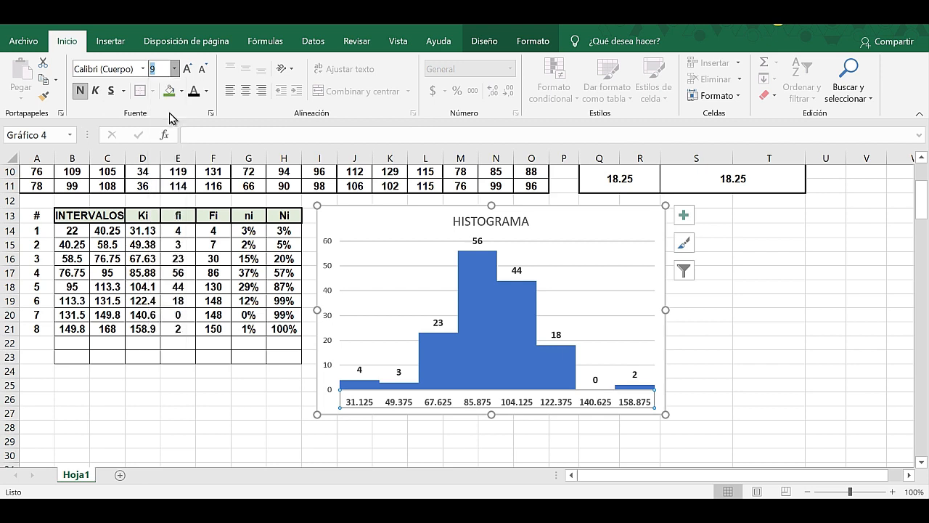
left_click(286, 406)
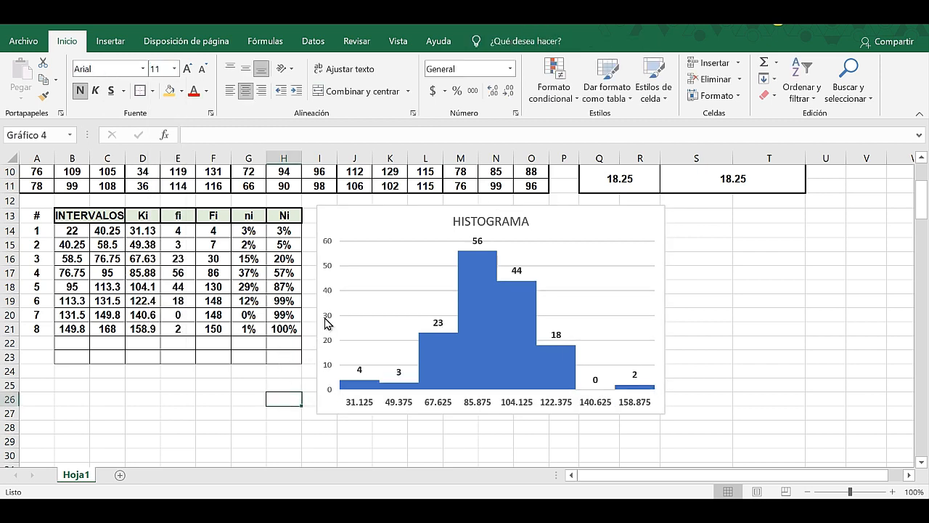
Make the chart's vertical axis labels bold with font size 10 and deselect the chart
left_click(326, 323)
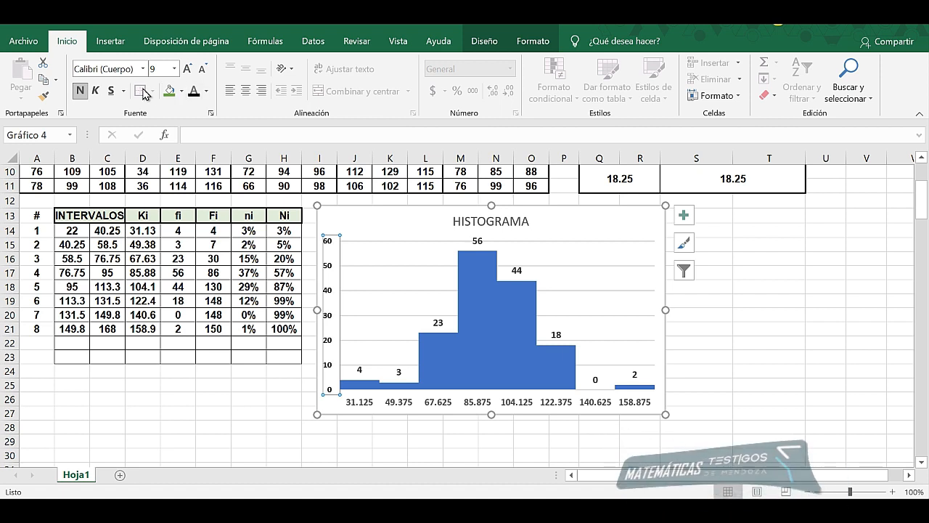
left_click(173, 68)
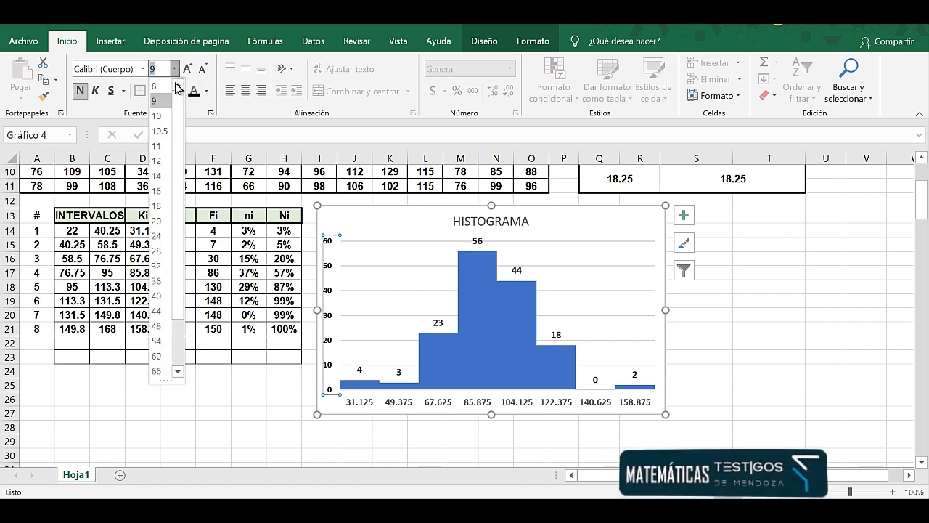
left_click(157, 116)
left_click(282, 427)
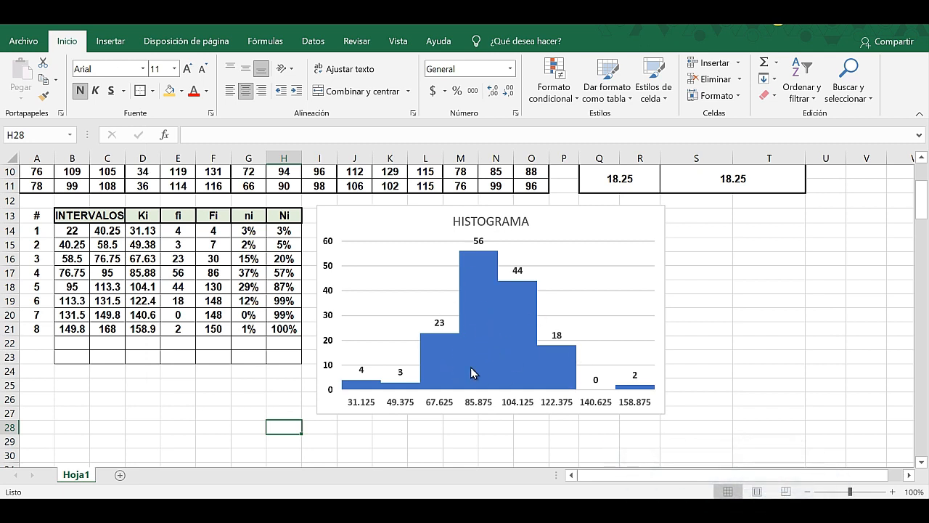
Fill only the first histogram column, at class mark 31.125, with a very light blue theme colour
left_click(476, 305)
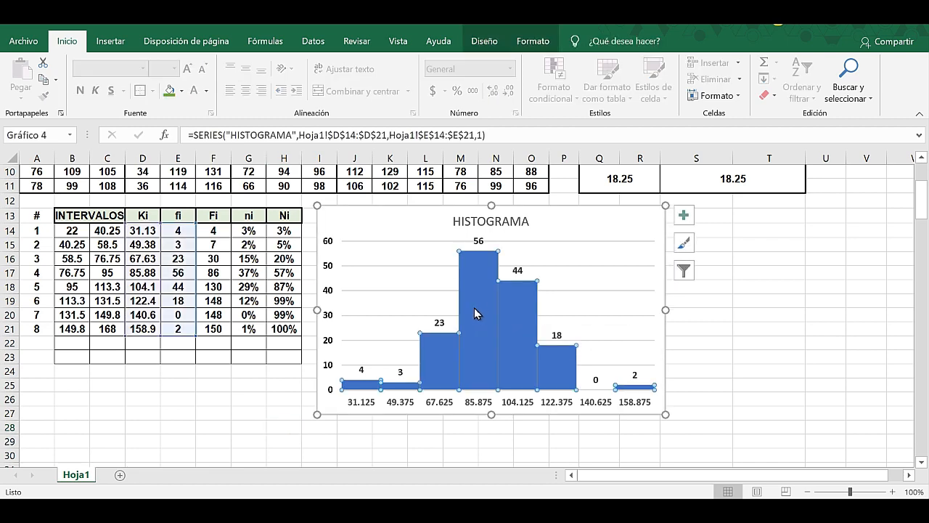
double_click(365, 388)
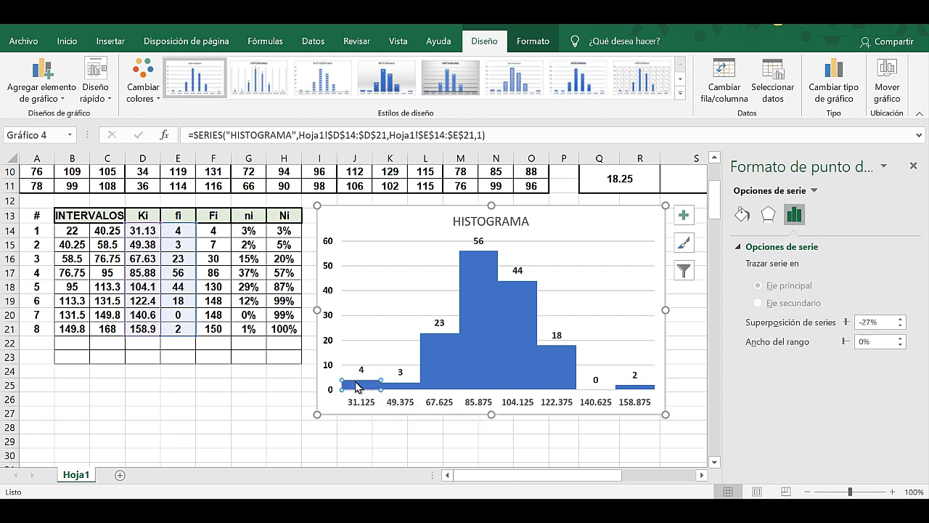
mouse_move(361, 387)
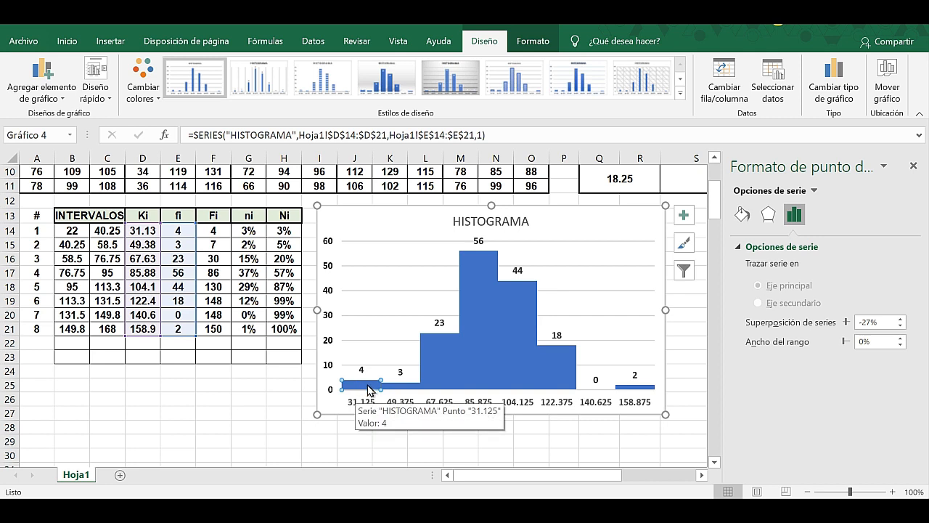
right_click(368, 388)
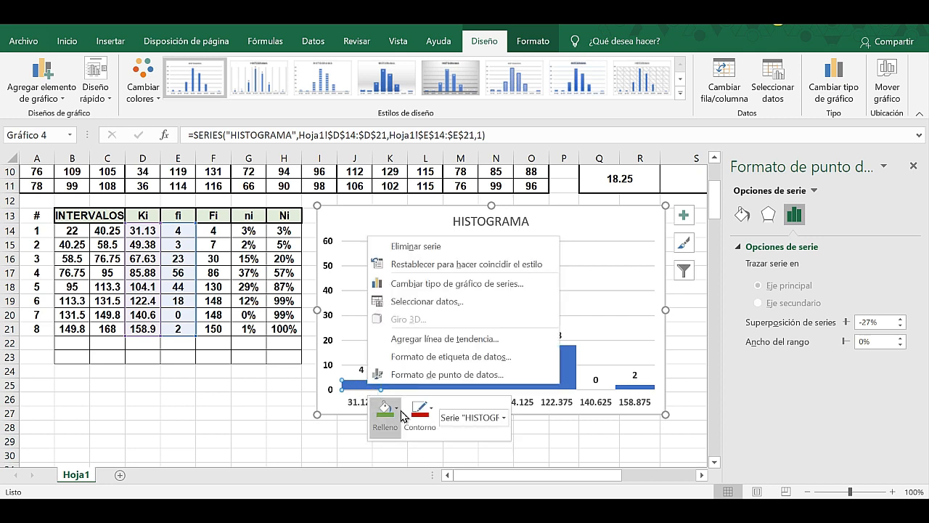
left_click(398, 409)
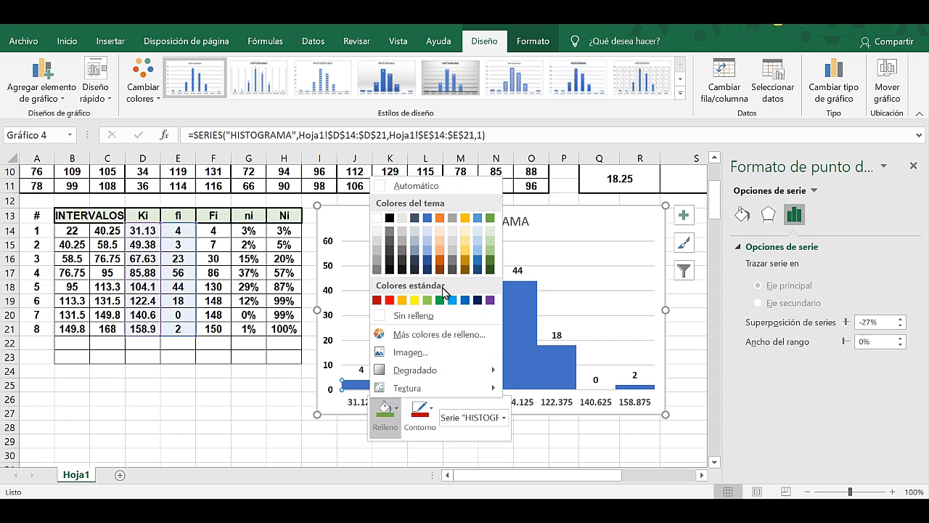
left_click(430, 232)
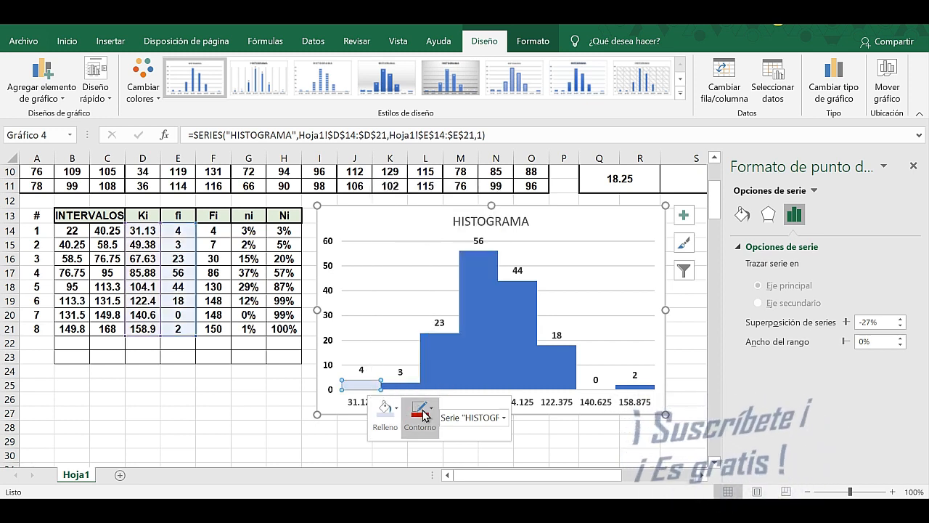
key("Escape")
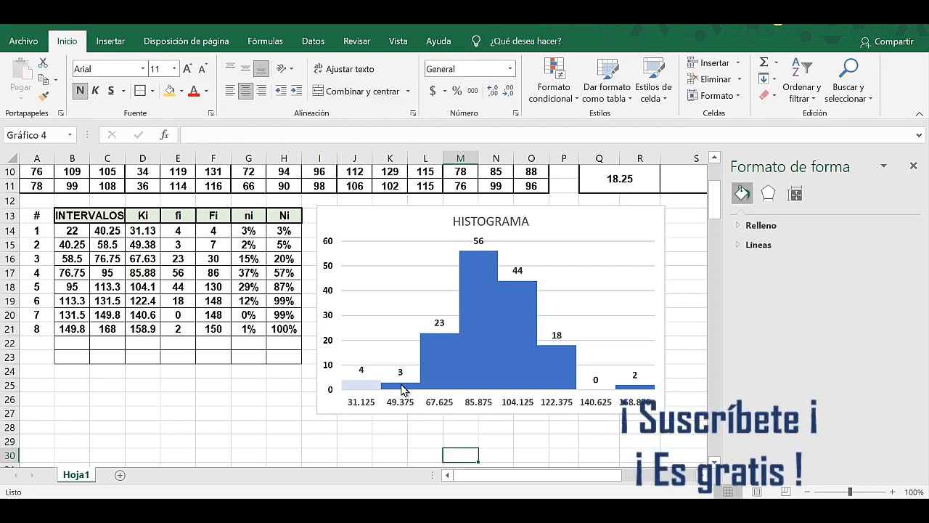
Fill only the histogram column at class mark 49.375 with a light orange theme colour, leaving its outline colour unset
left_click(404, 390)
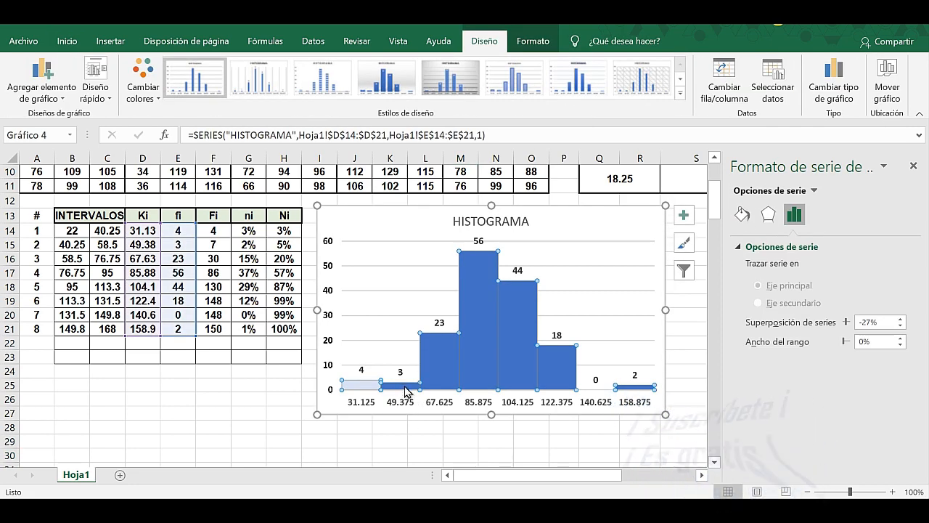
left_click(405, 391)
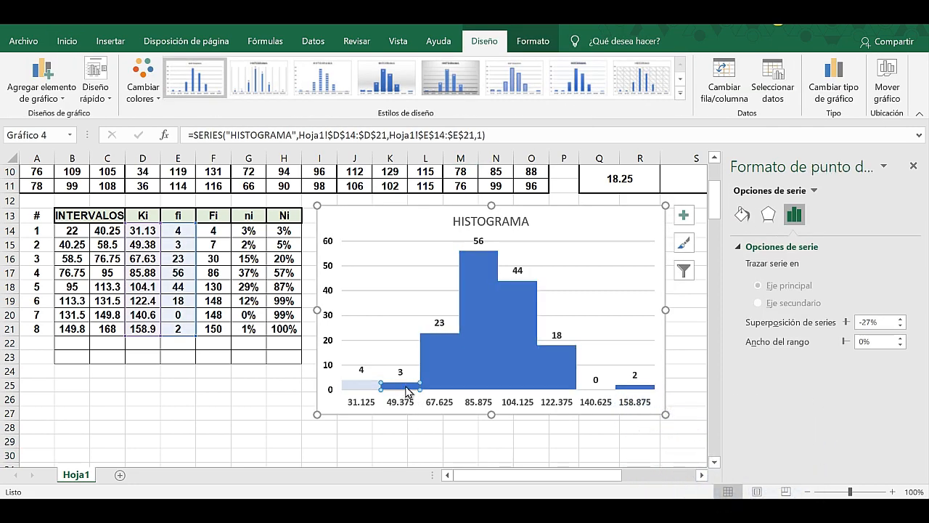
right_click(405, 391)
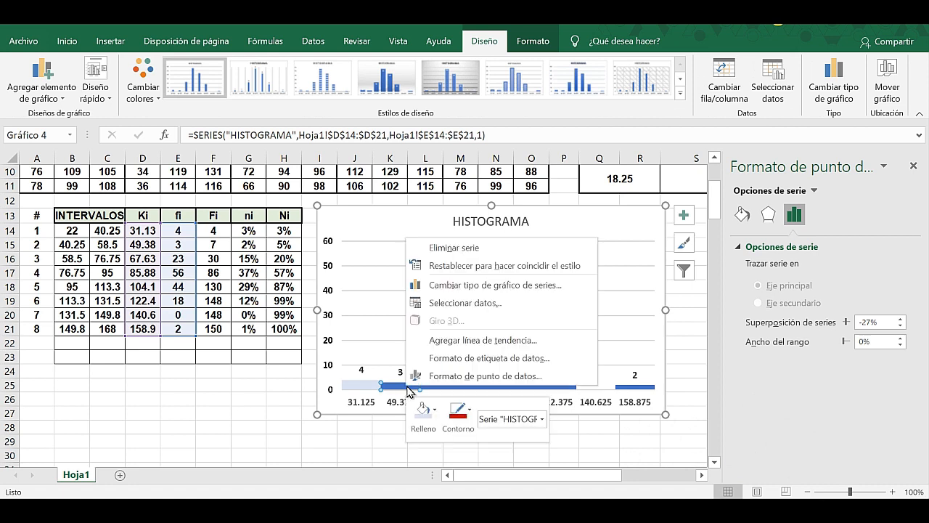
left_click(436, 412)
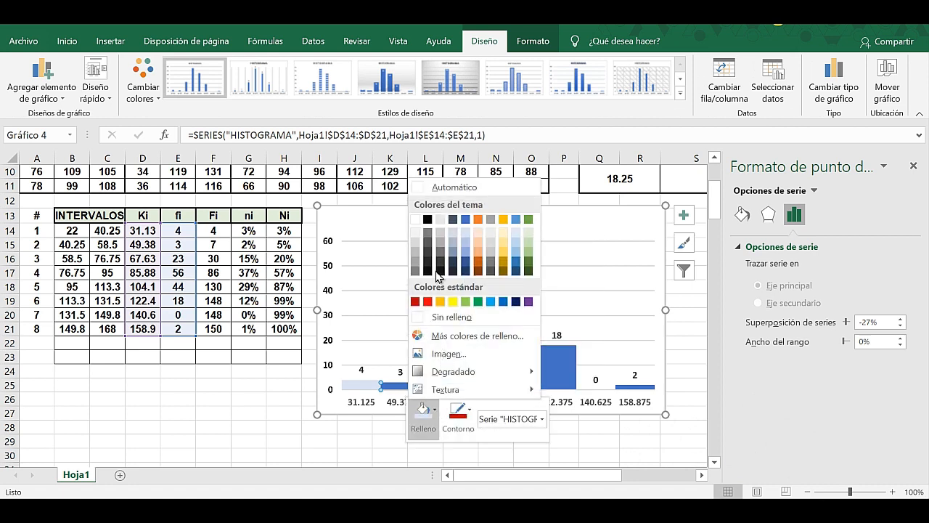
left_click(478, 252)
left_click(457, 414)
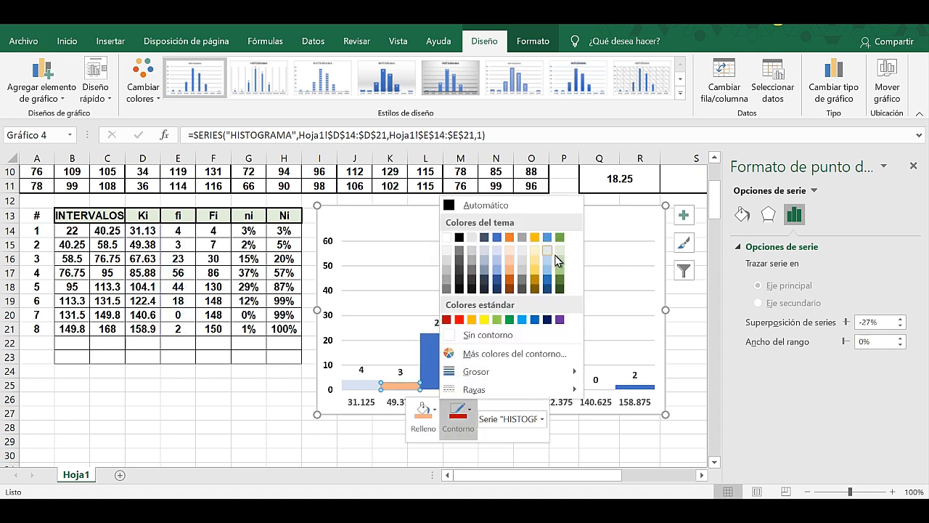
key("Escape")
Fill only the histogram column at class mark 67.625 with a darker blue theme colour and deselect the chart
left_click(435, 350)
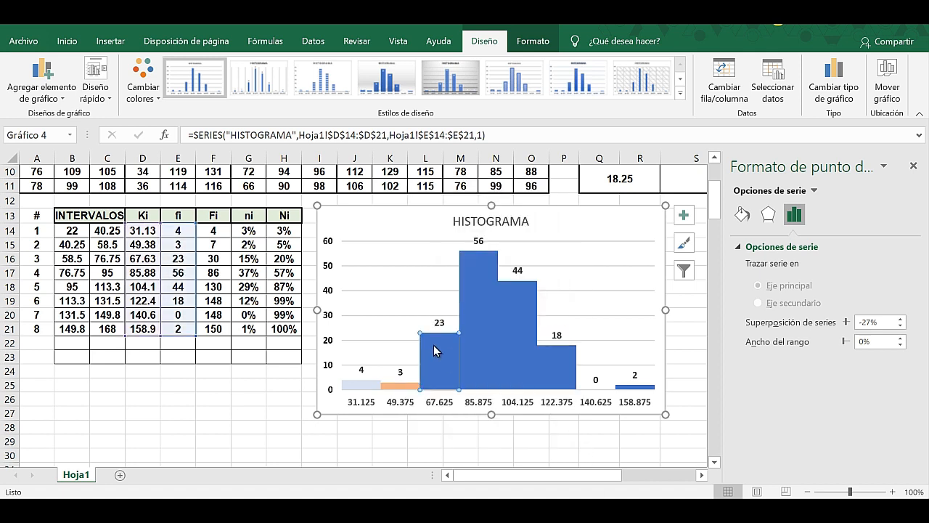
right_click(435, 350)
left_click(451, 304)
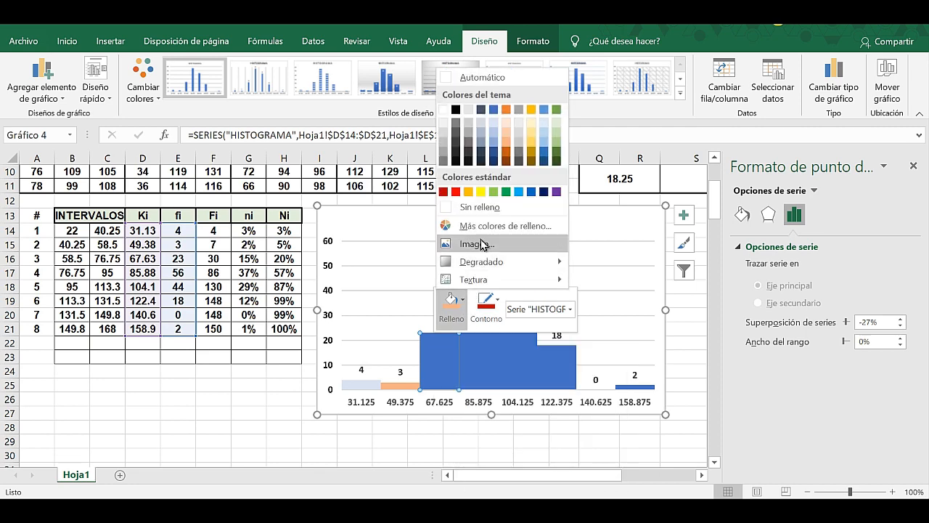
left_click(493, 151)
left_click(490, 441)
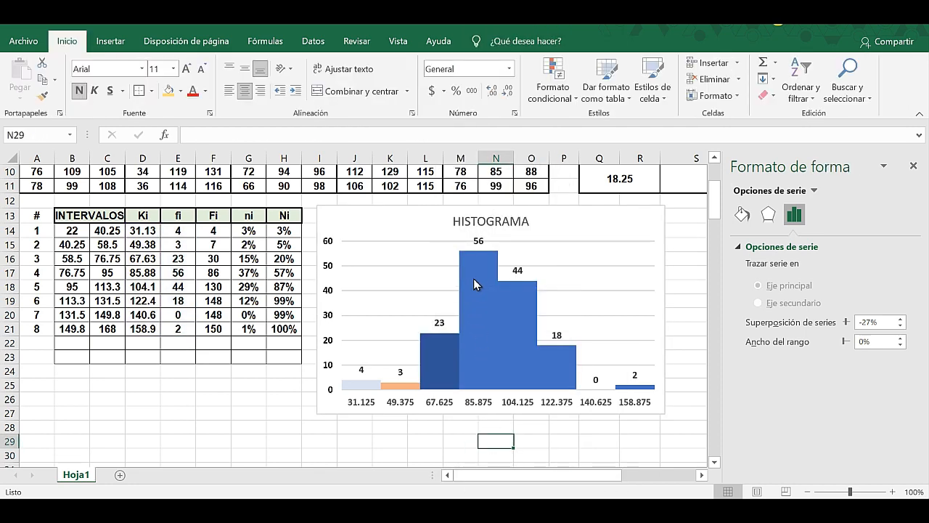
Fill only the tallest histogram column, at class mark 85.875, with the standard dark red and deselect the chart
left_click(475, 277)
left_click(480, 274)
right_click(485, 271)
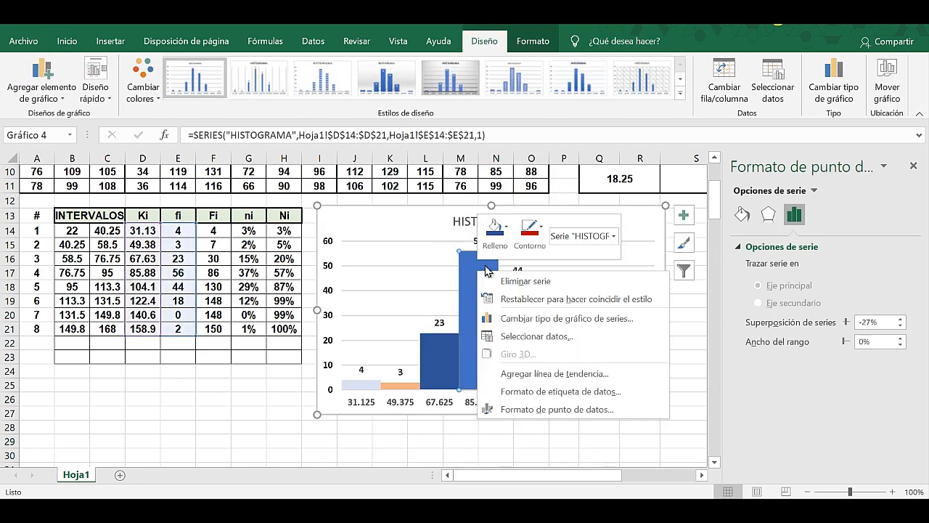
left_click(496, 230)
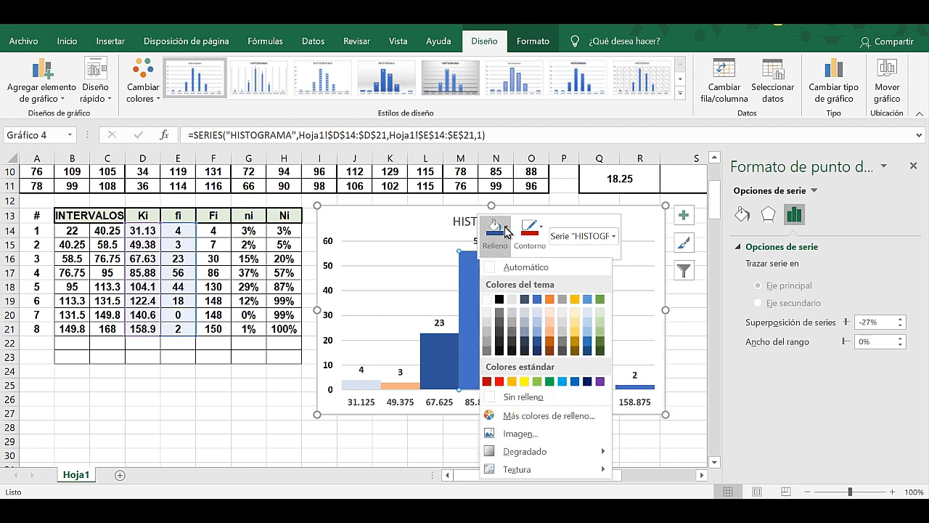
left_click(490, 382)
left_click(390, 455)
Fill only the histogram column at class mark 104.125 with the standard golden orange and deselect the chart
left_click(516, 306)
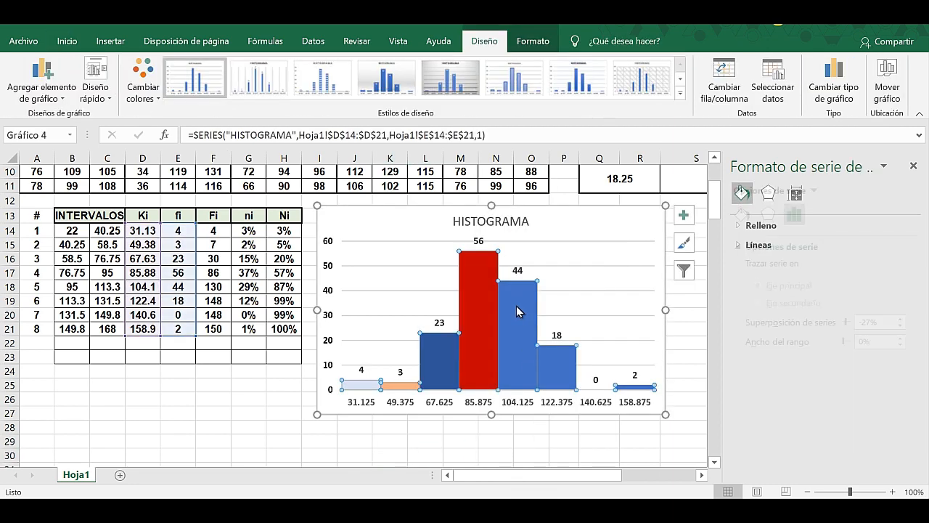
left_click(516, 306)
right_click(516, 306)
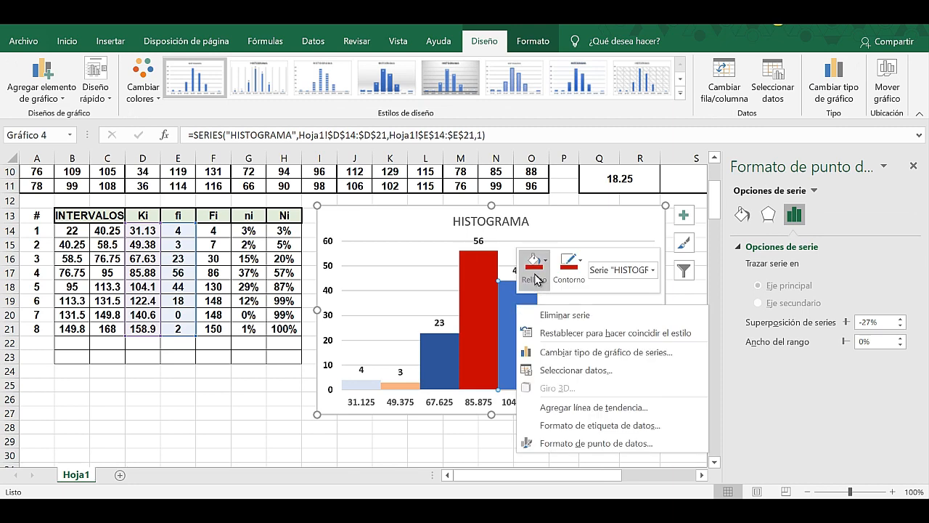
left_click(545, 261)
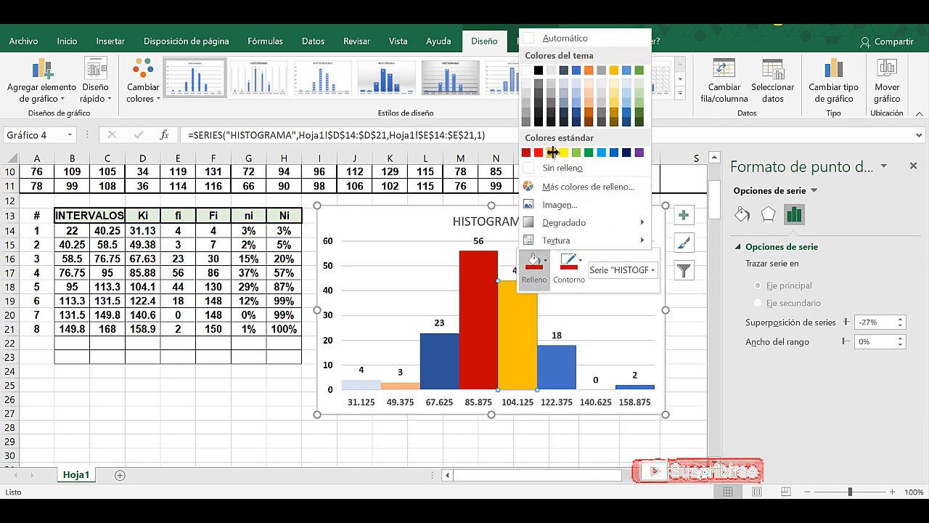
left_click(553, 152)
left_click(523, 429)
left_click(567, 378)
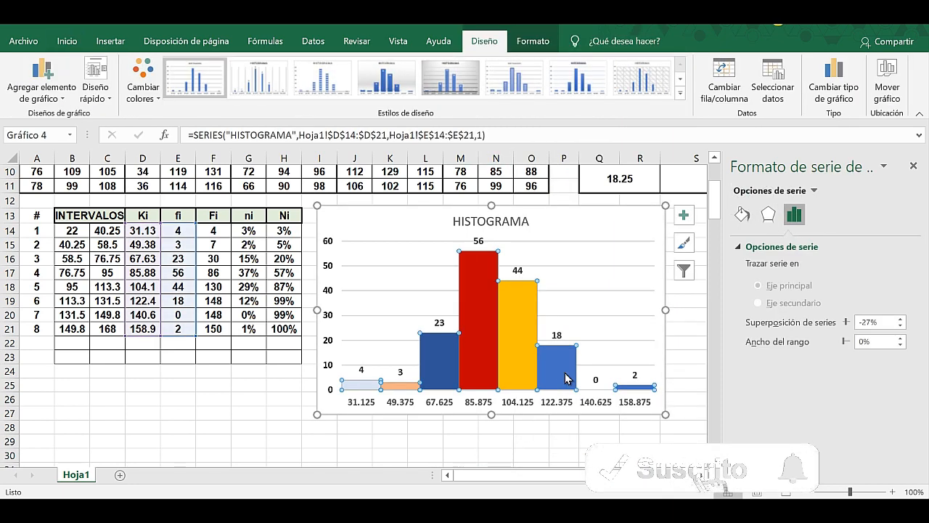
right_click(567, 378)
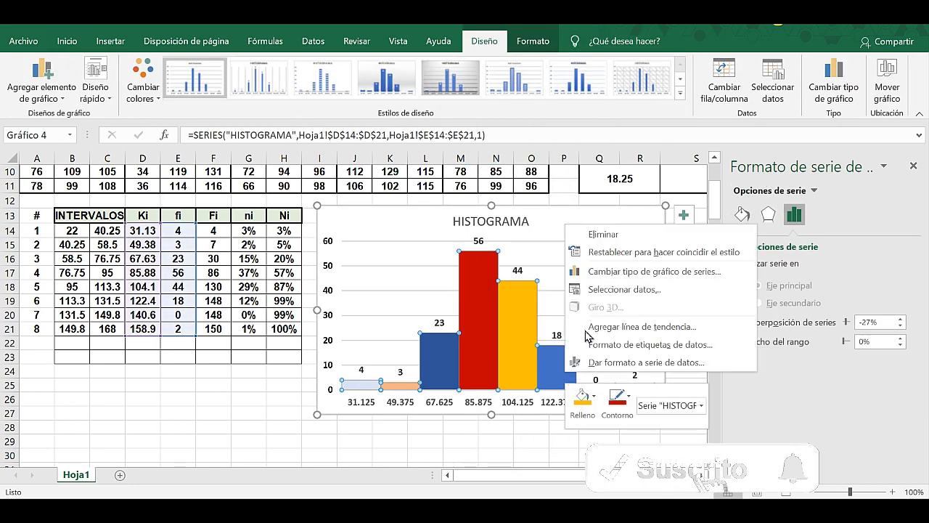
left_click(594, 397)
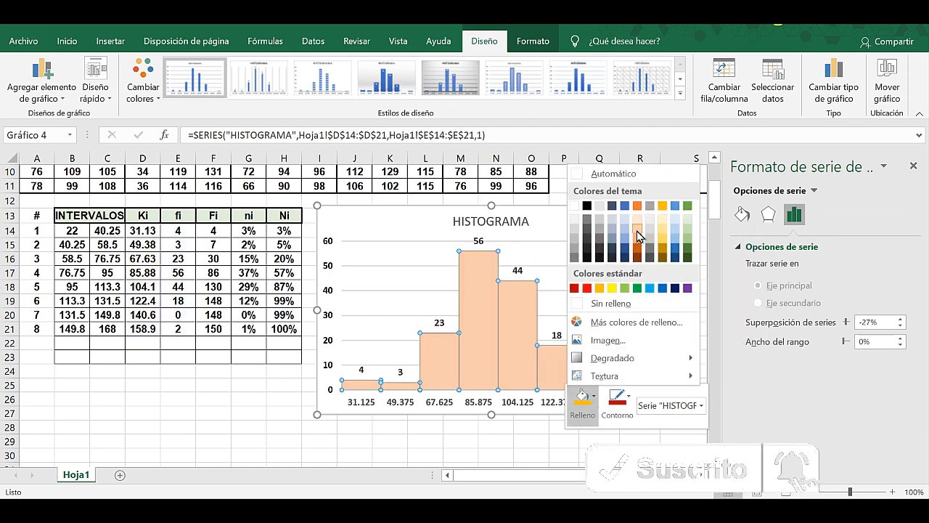
key("Escape")
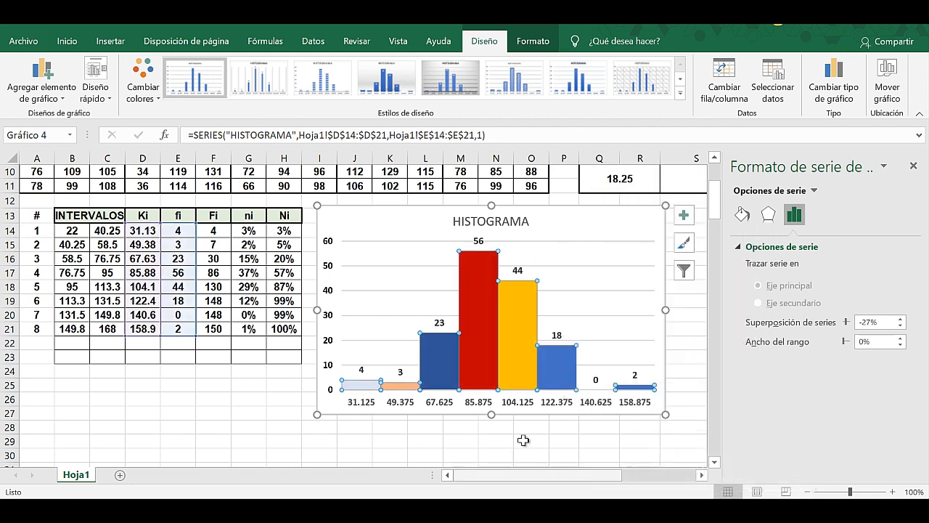
Fill only the histogram column at class mark 122.375 with a muted blue-grey theme colour and deselect the chart
left_click(554, 378)
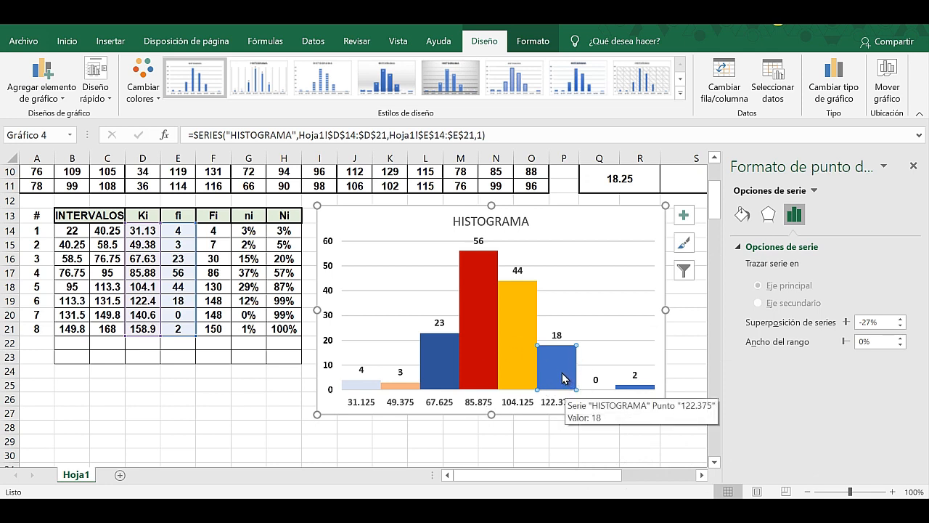
right_click(551, 365)
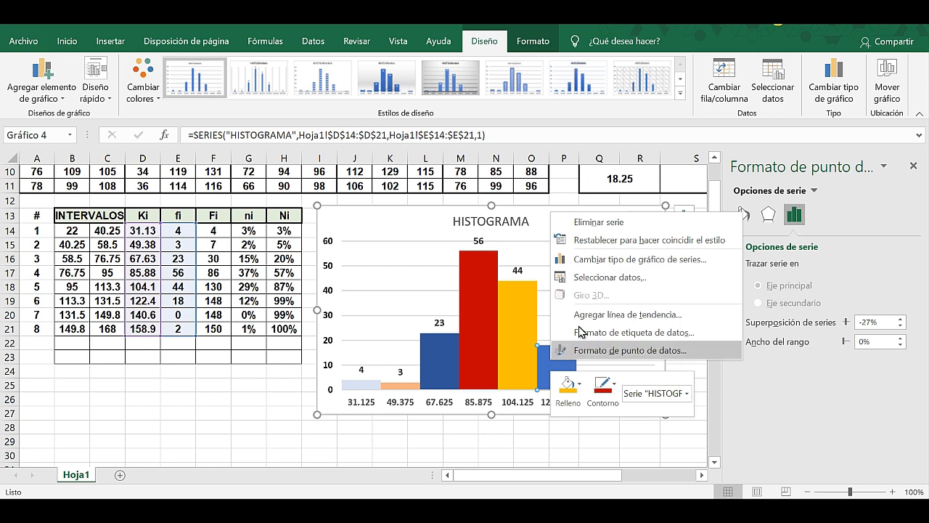
left_click(567, 386)
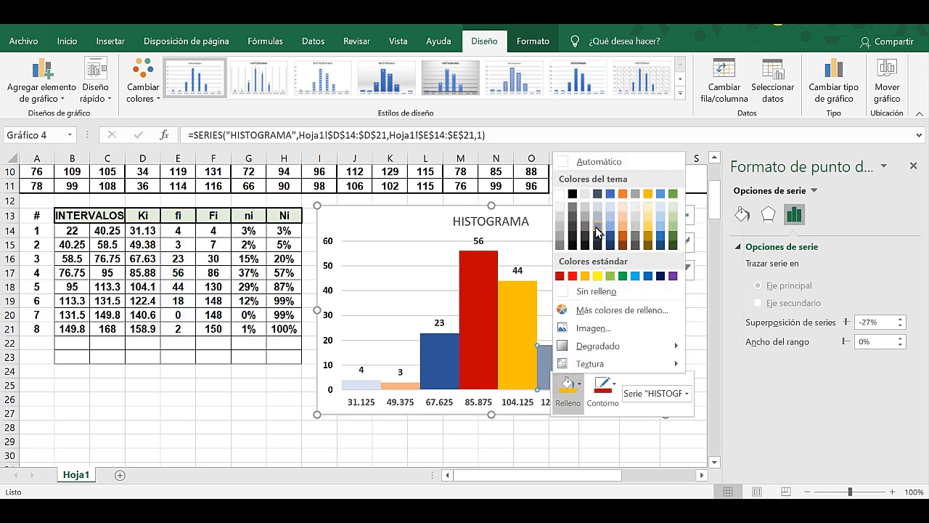
left_click(598, 245)
left_click(563, 454)
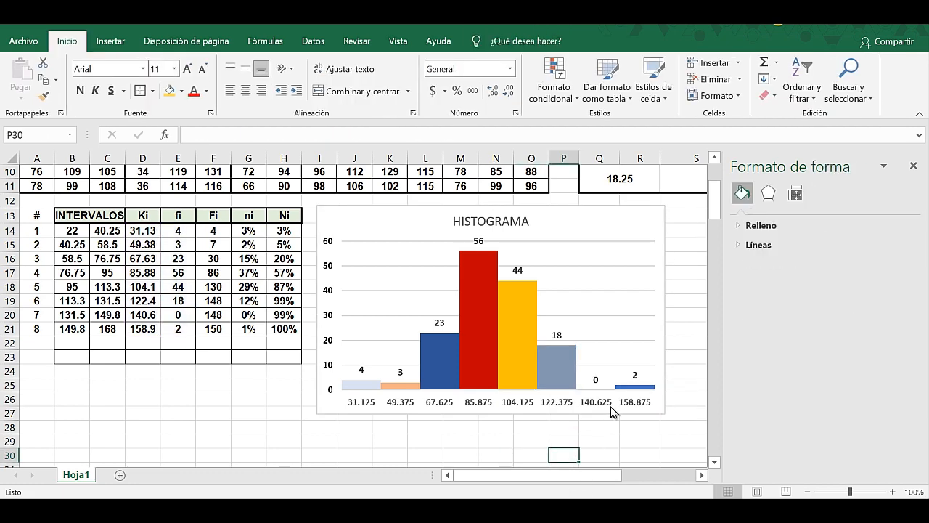
mouse_move(640, 395)
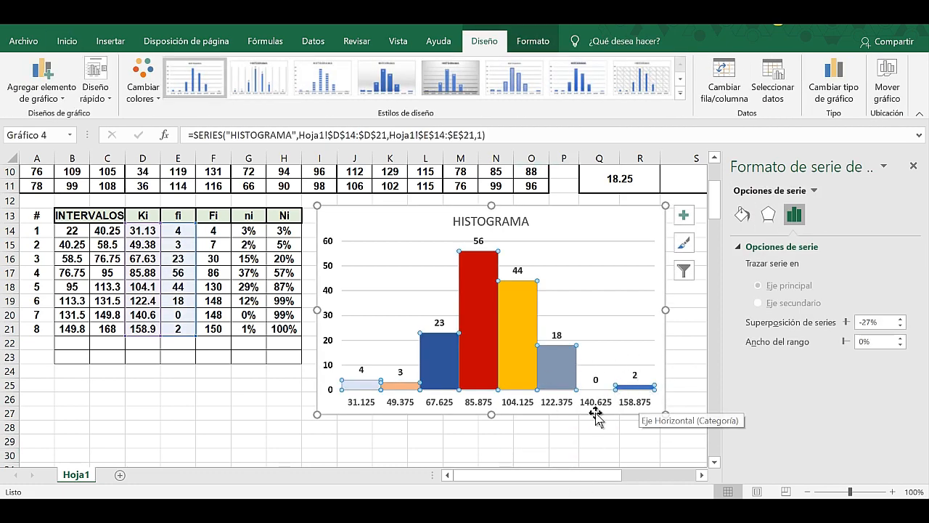
right_click(636, 391)
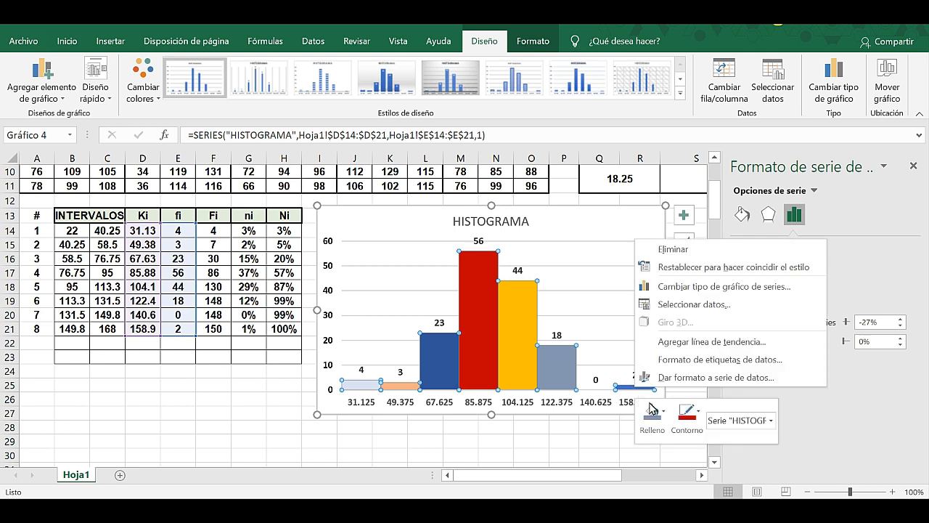
left_click(653, 411)
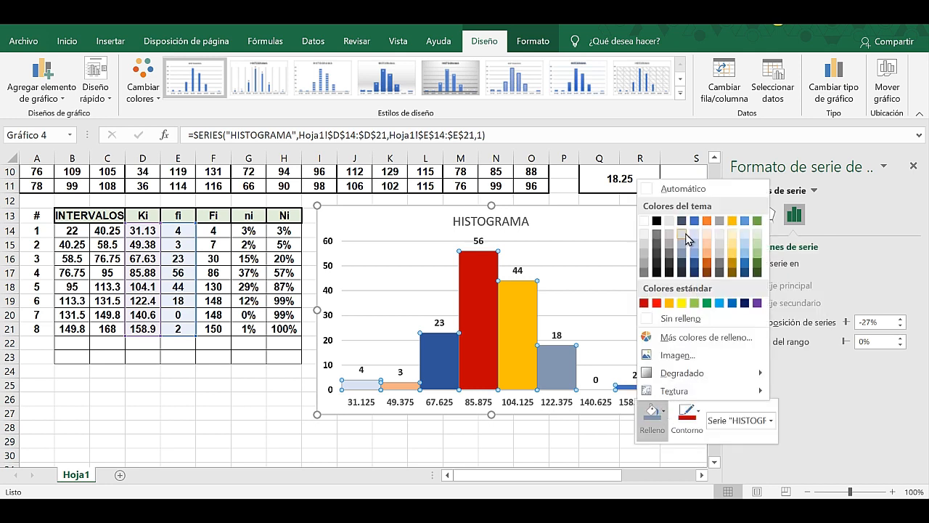
left_click(595, 435)
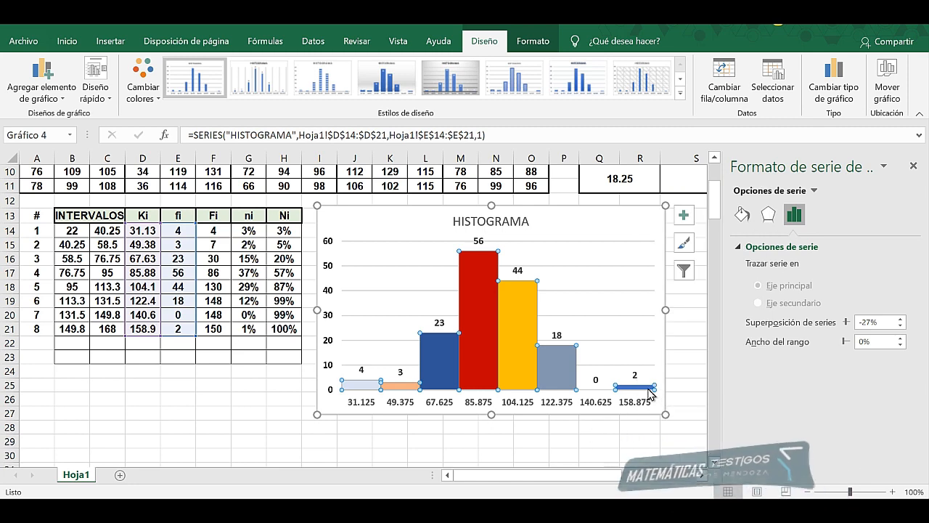
Fill only the histogram column at class mark 158.875 with a light grey theme colour and close the formatting pane
left_click(639, 392)
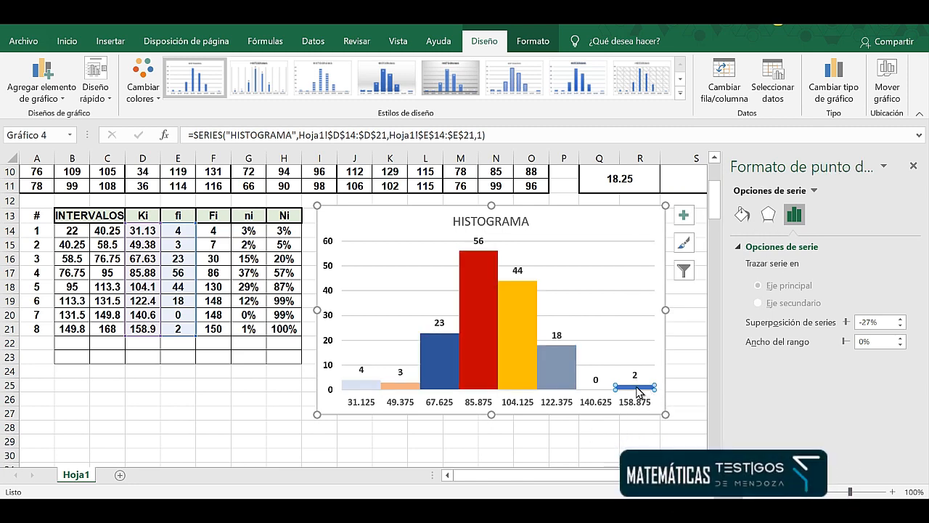
right_click(639, 392)
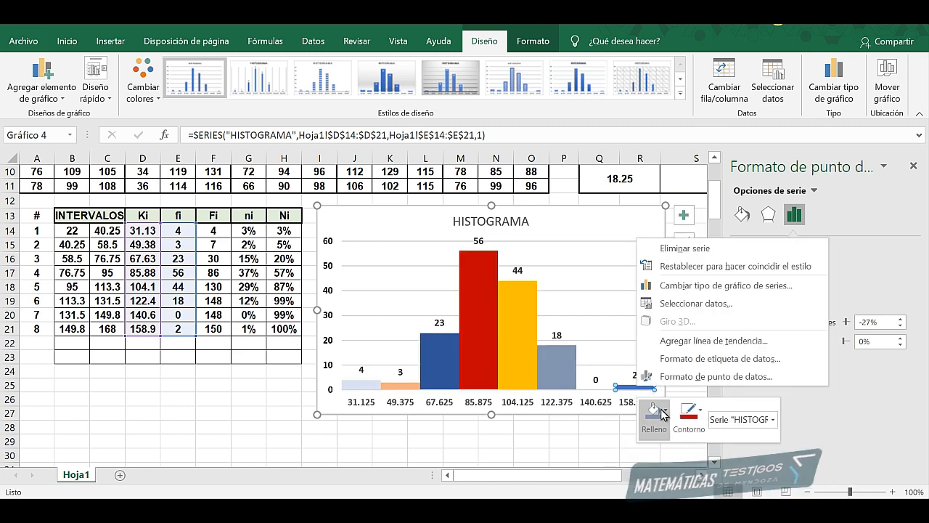
left_click(663, 413)
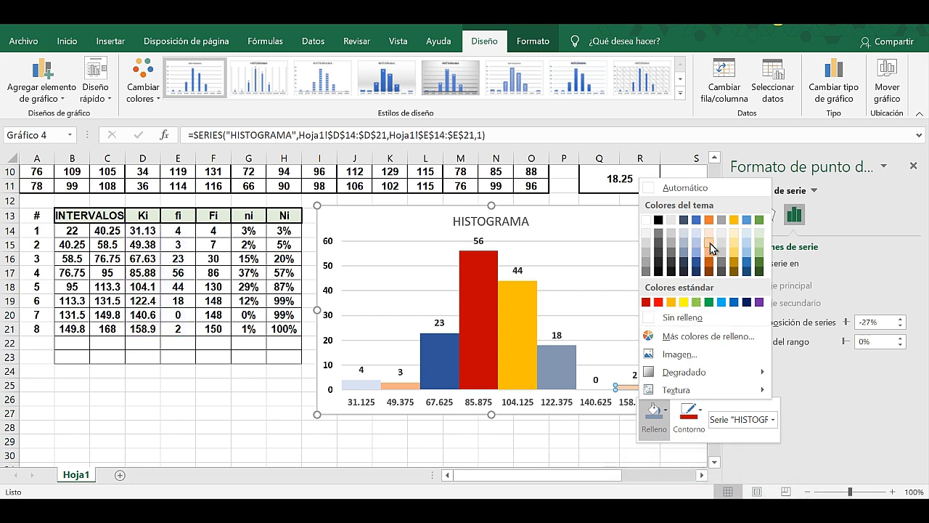
left_click(721, 258)
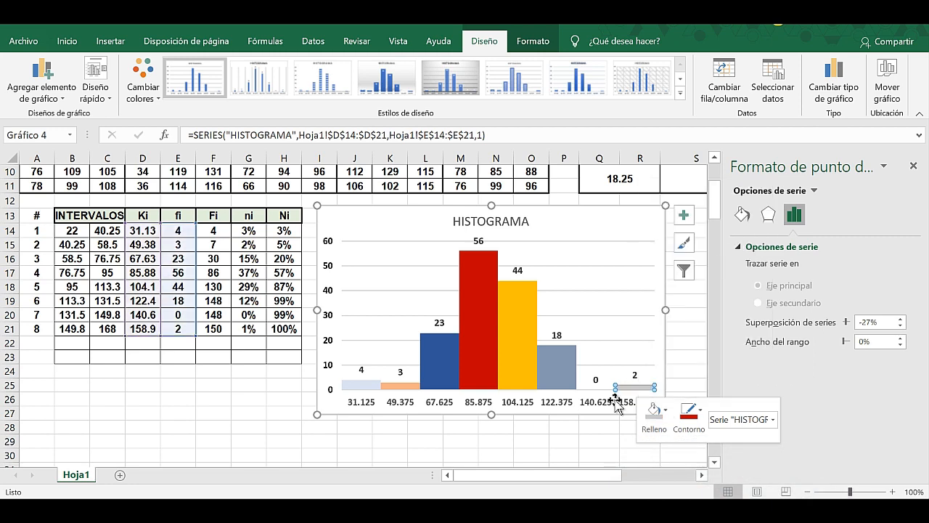
left_click(570, 452)
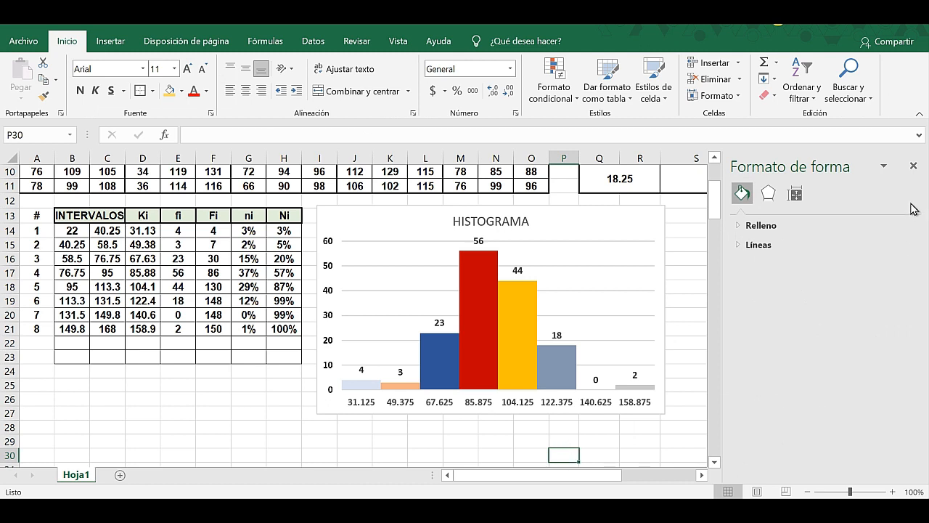
left_click(914, 166)
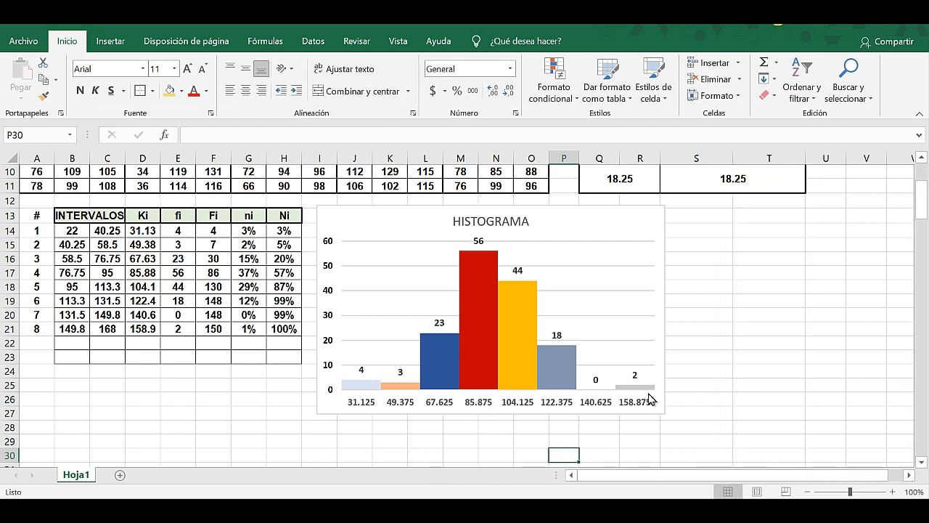
Make the chart title HISTOGRAMA bold and black, deselect the chart and close the formatting pane
double_click(488, 218)
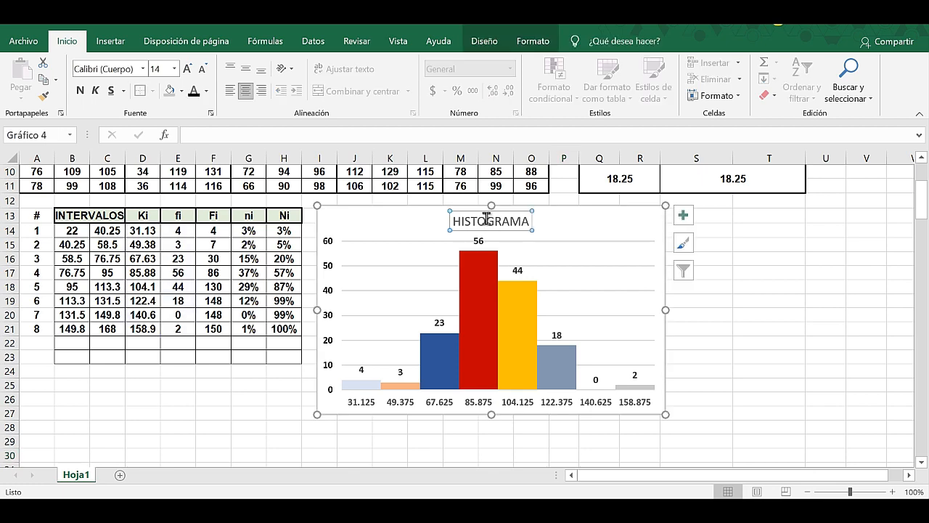
left_click(65, 41)
left_click(80, 90)
left_click(192, 91)
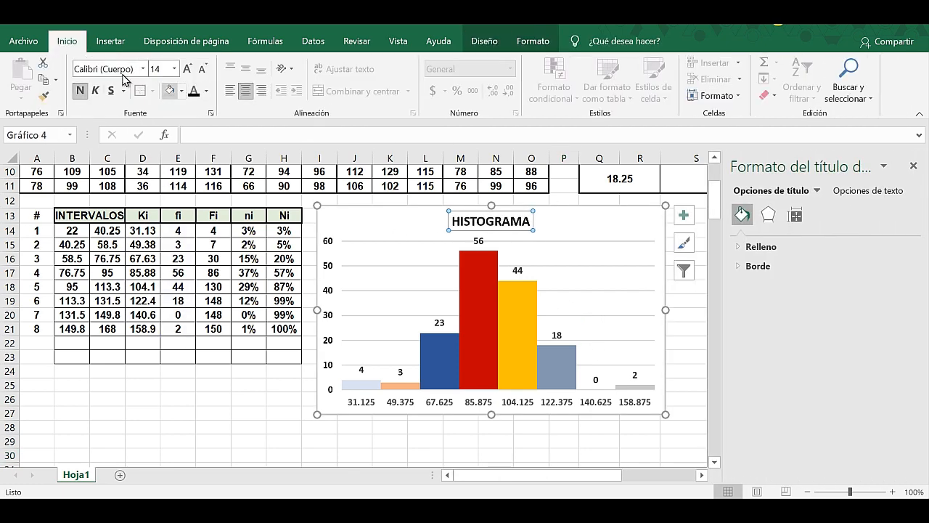
left_click(255, 424)
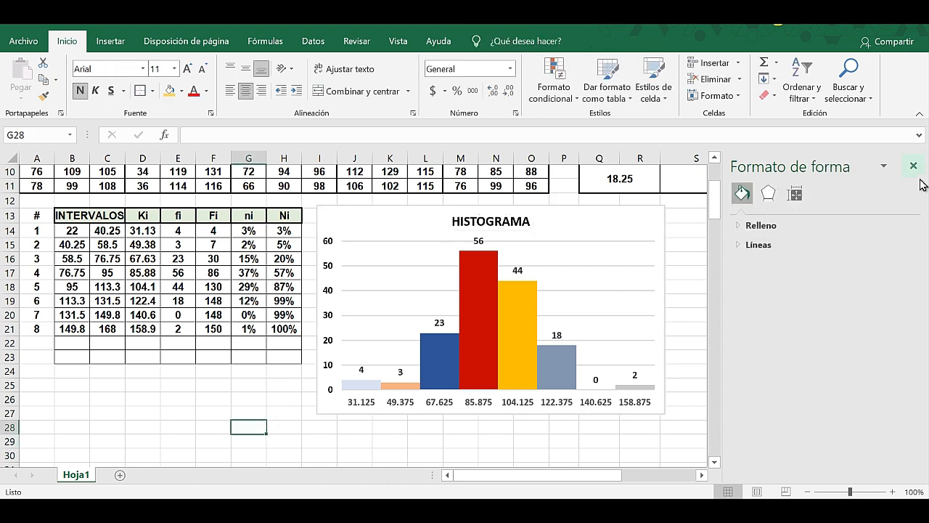
left_click(914, 166)
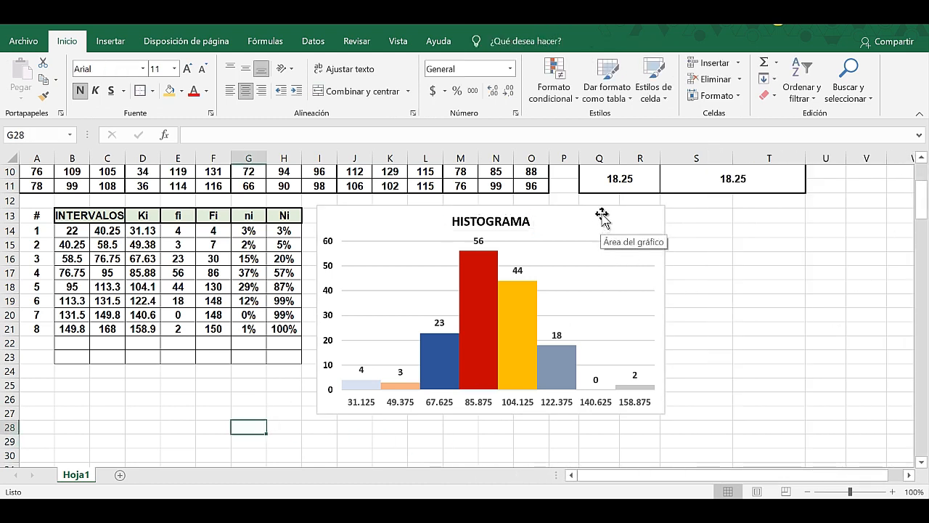
Move the histogram directly below the frequency table, starting at row 22, and select an empty cell beside the table
left_click_drag(602, 213, 299, 345)
left_click(446, 346)
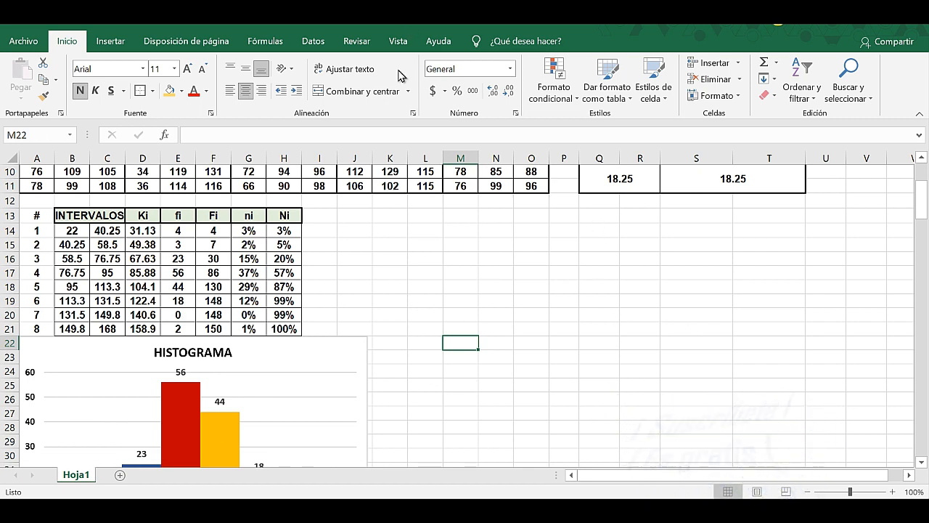
left_click(419, 272)
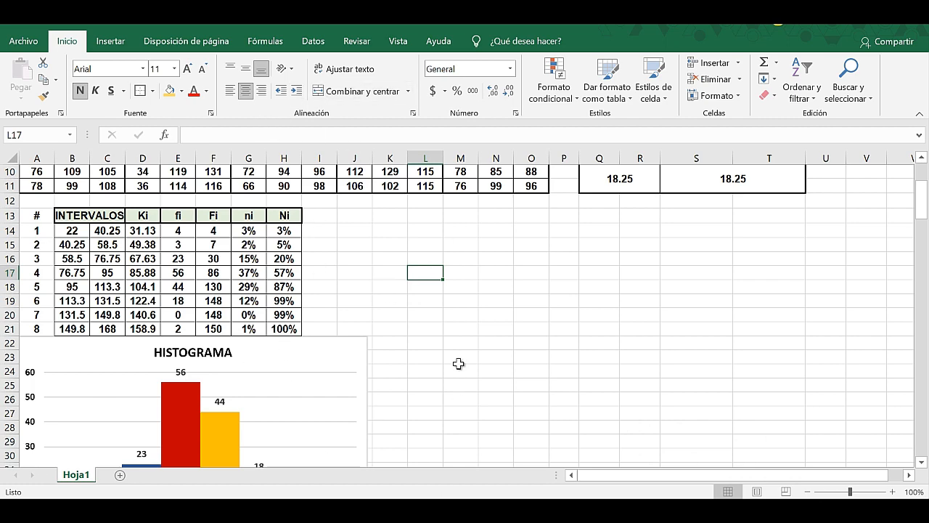
Insert an empty 2D line chart and place it beside the frequency table, clear of the table and histogram
left_click(110, 42)
left_click(363, 80)
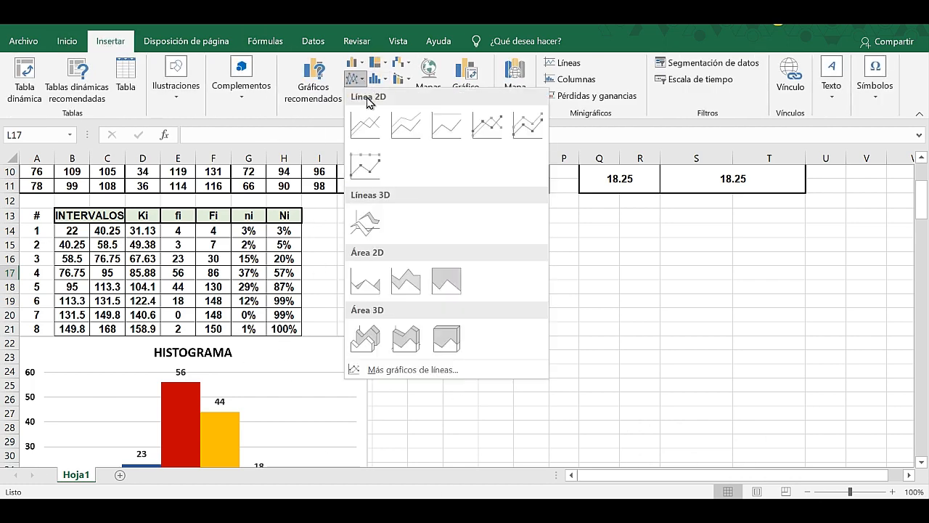
left_click(363, 121)
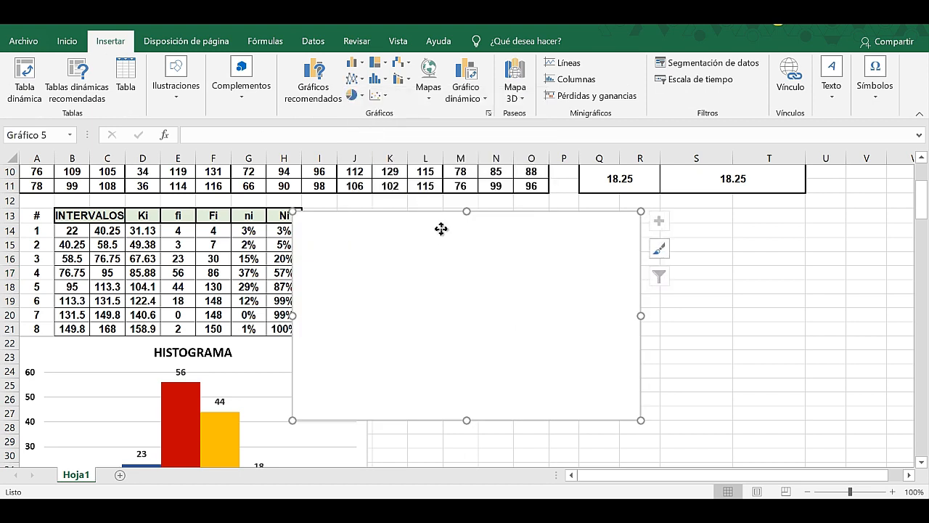
left_click_drag(441, 228, 559, 230)
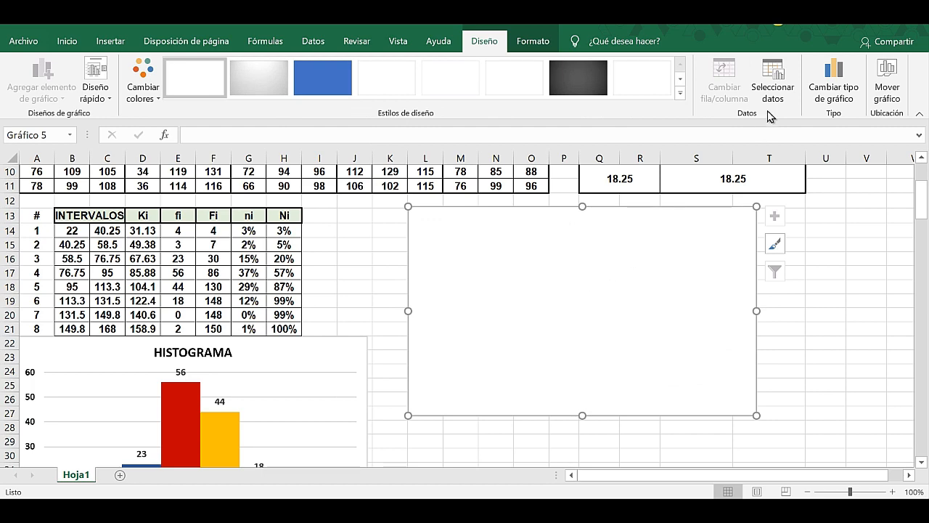
Add a data series named POLIGONO DE FRECUENCIAS to the empty line chart, using the absolute frequencies in E14:E21 as values
left_click(775, 76)
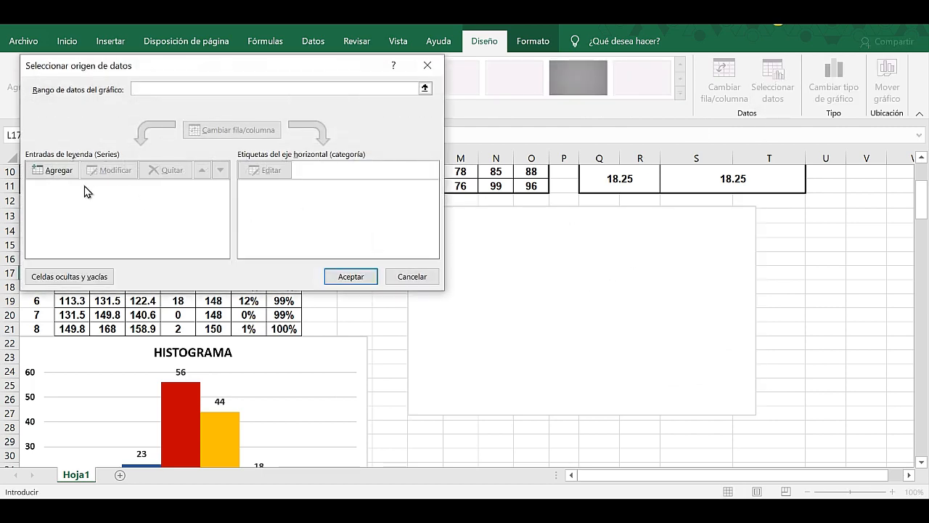
left_click(55, 170)
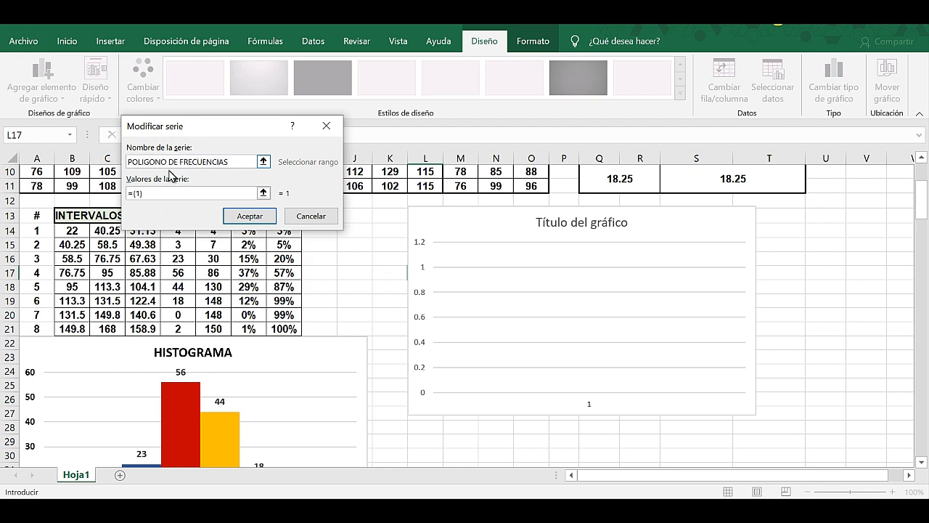
left_click(173, 193)
key("BackSpace")
key("BackSpace")
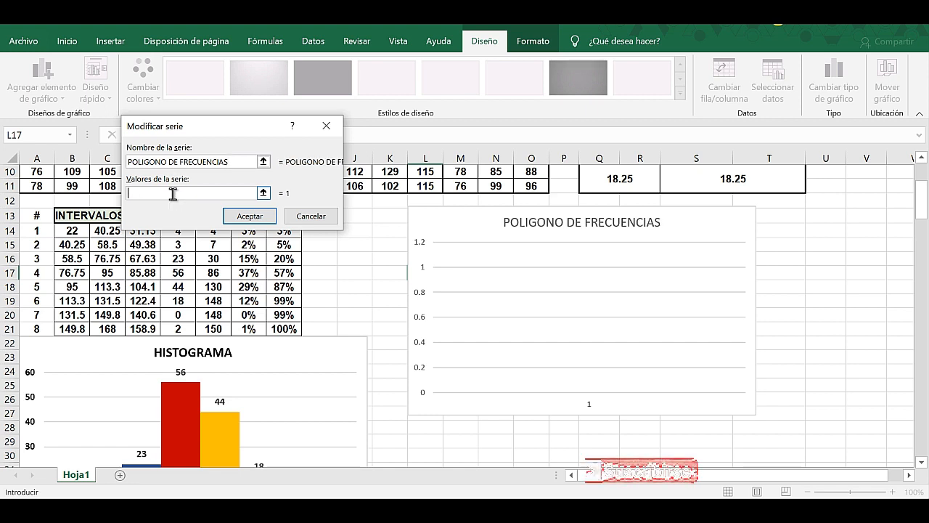
left_click_drag(207, 124, 215, 70)
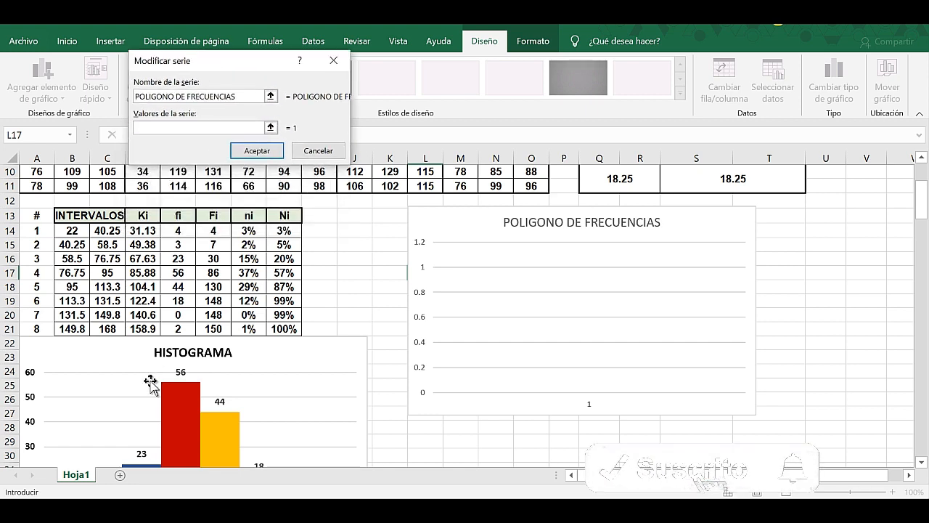
left_click_drag(177, 231, 178, 329)
left_click(290, 150)
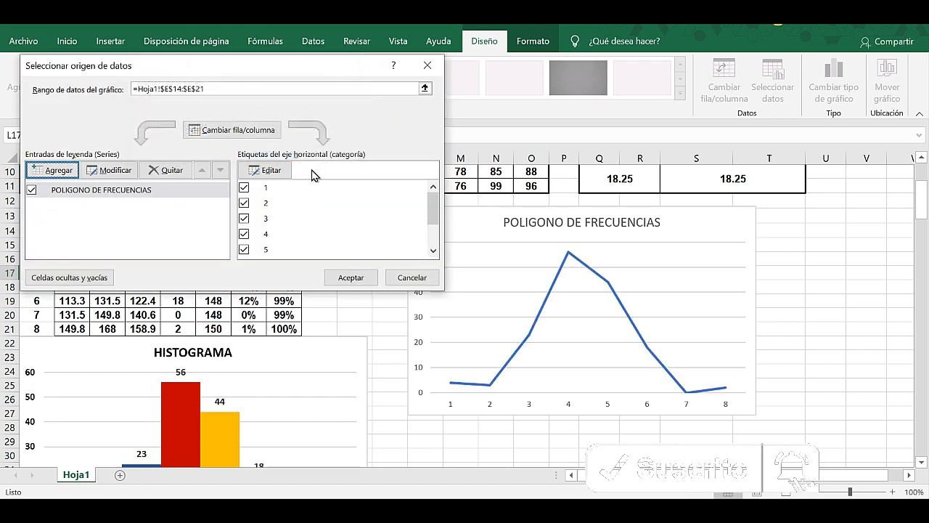
Use the class marks in D14:D21 as the line chart's horizontal axis labels and accept the data source
left_click(285, 172)
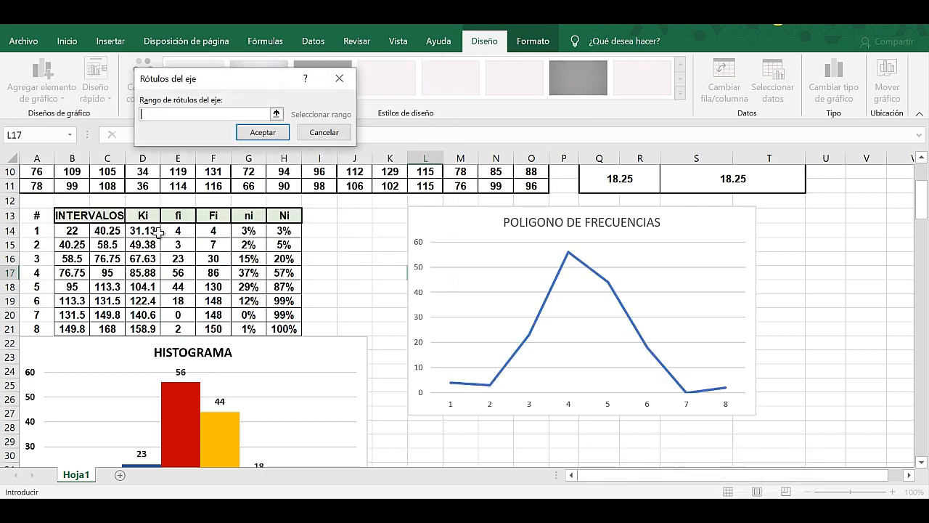
left_click_drag(147, 230, 147, 320)
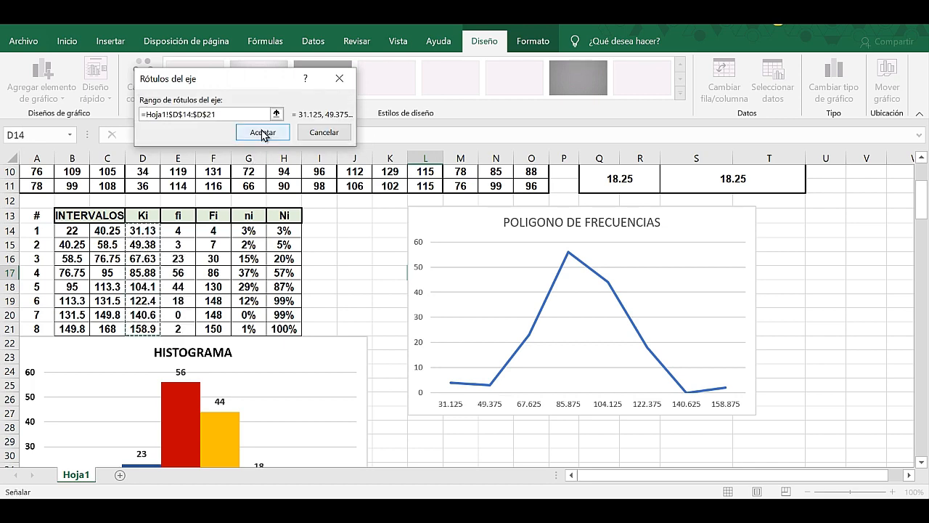
left_click(260, 131)
left_click(350, 278)
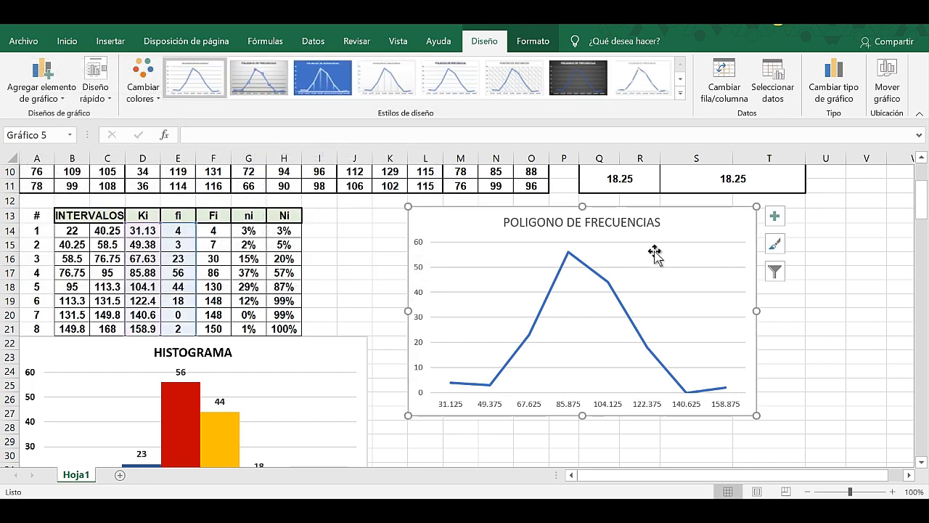
left_click(503, 224)
double_click(507, 223)
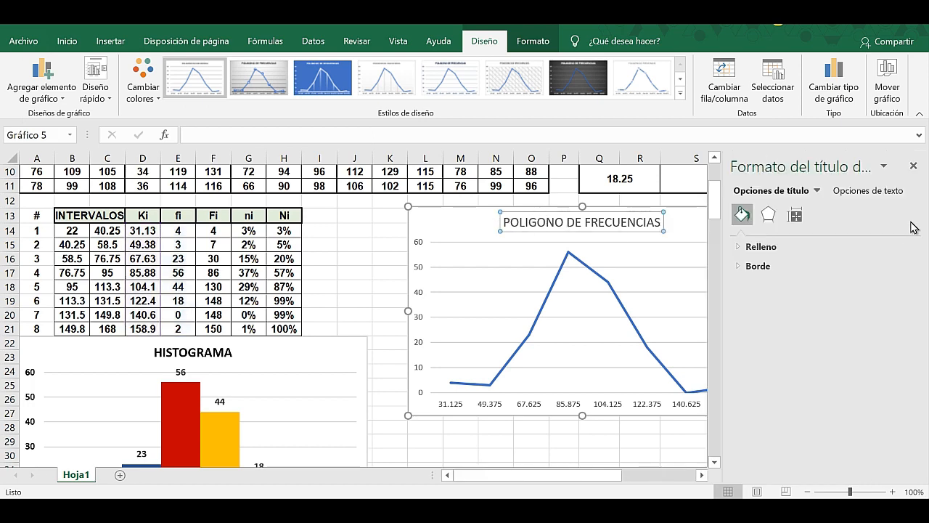
left_click(913, 165)
left_click(853, 369)
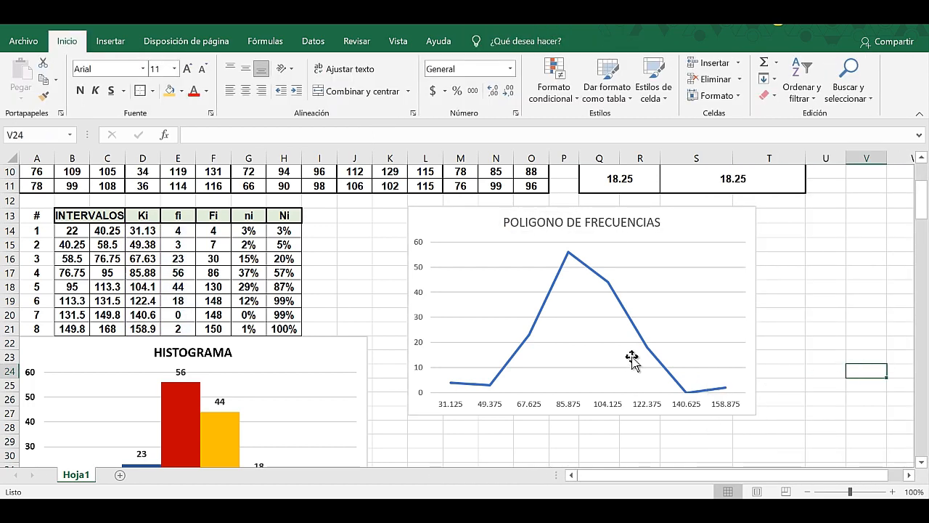
Add data labels to the frequency polygon's line and format them bold at font size 11
left_click(633, 329)
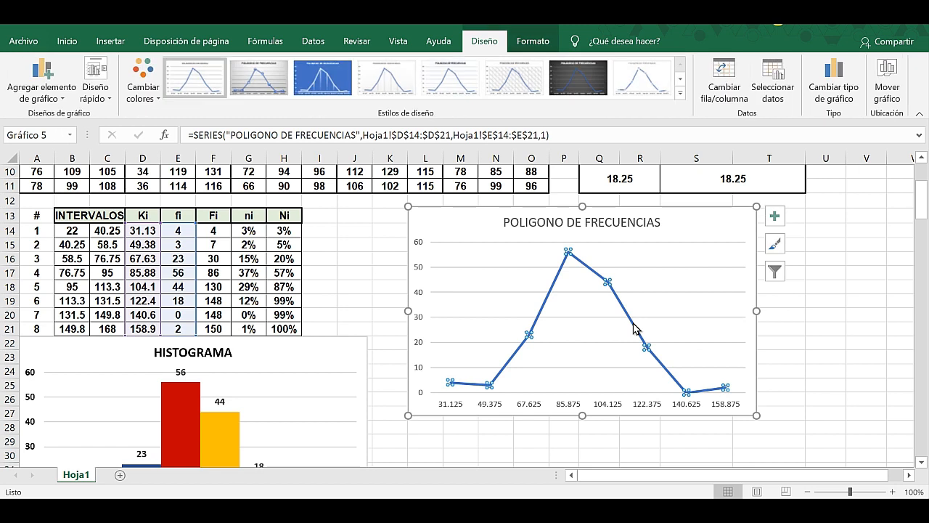
right_click(634, 329)
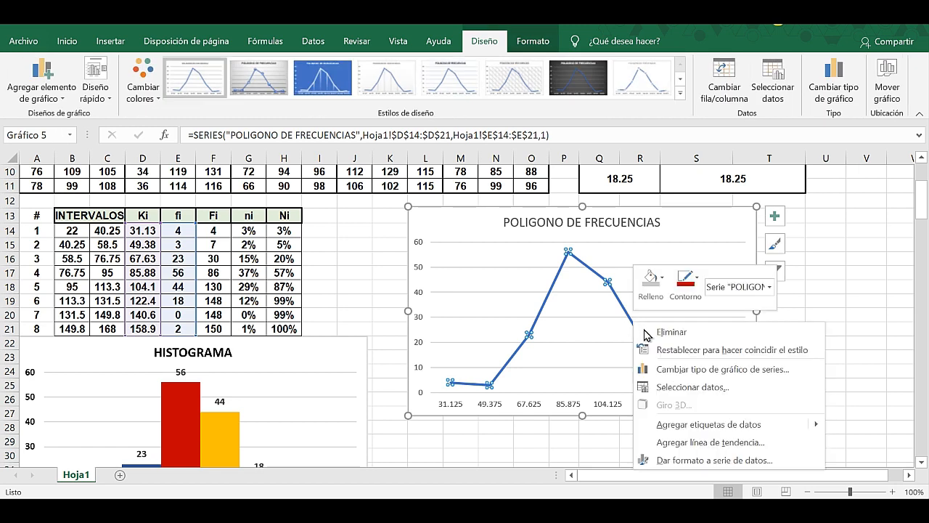
left_click(722, 428)
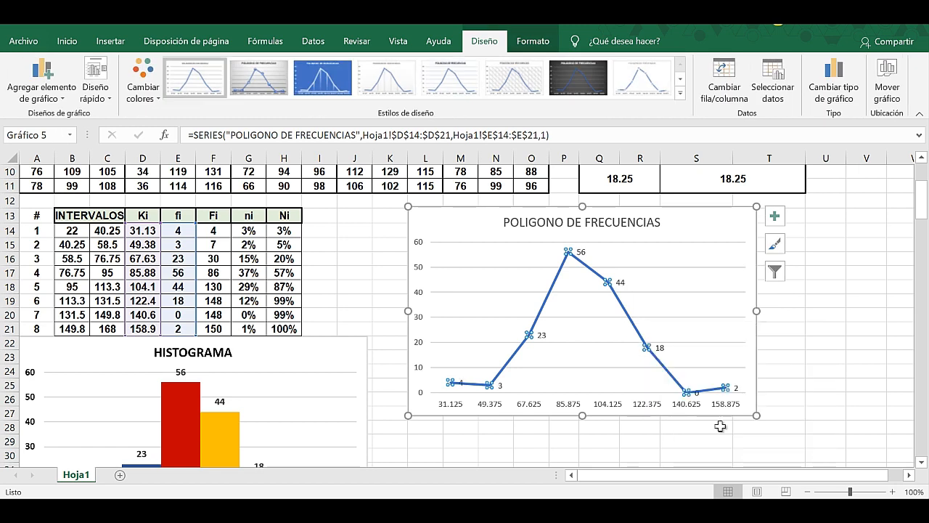
left_click(544, 337)
left_click(67, 41)
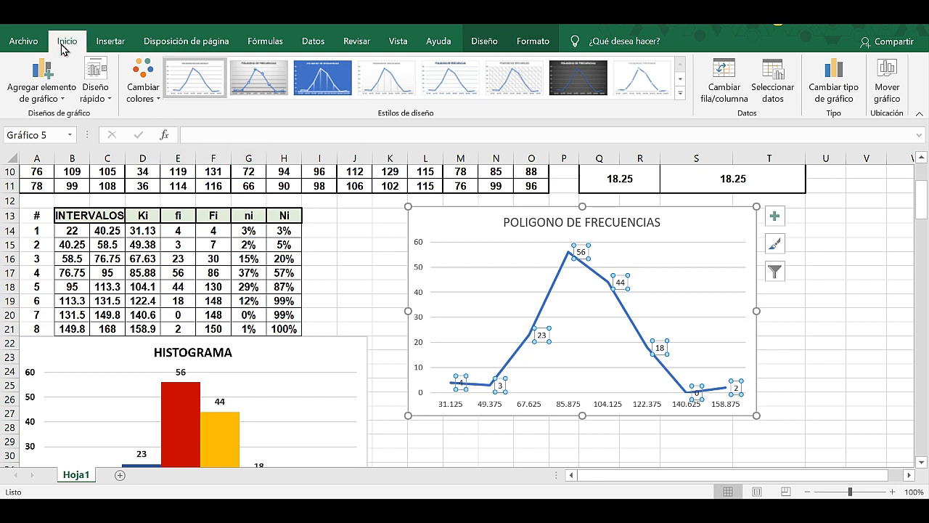
left_click(81, 91)
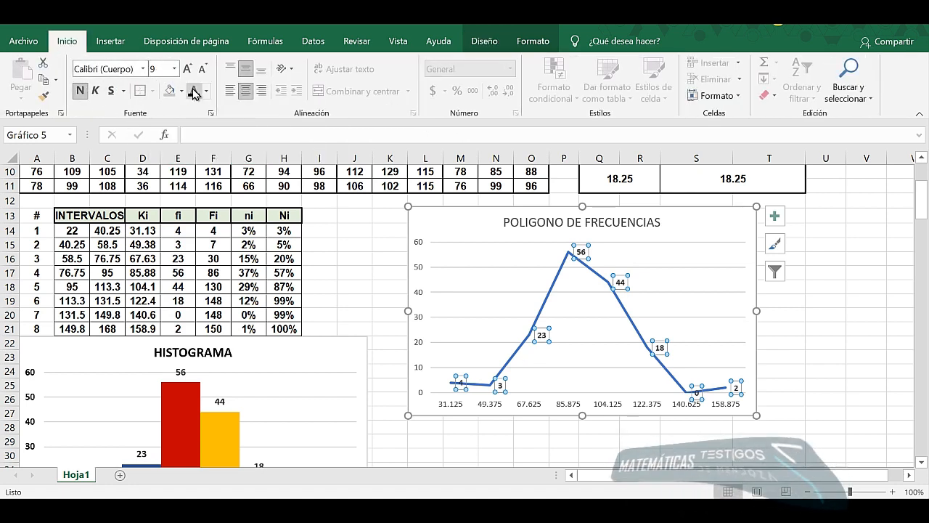
left_click(175, 69)
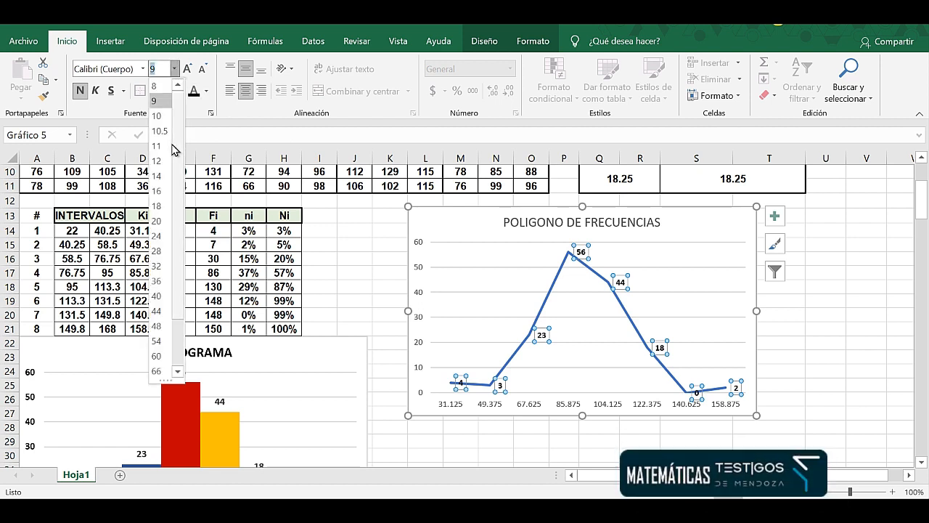
left_click(167, 147)
left_click(793, 331)
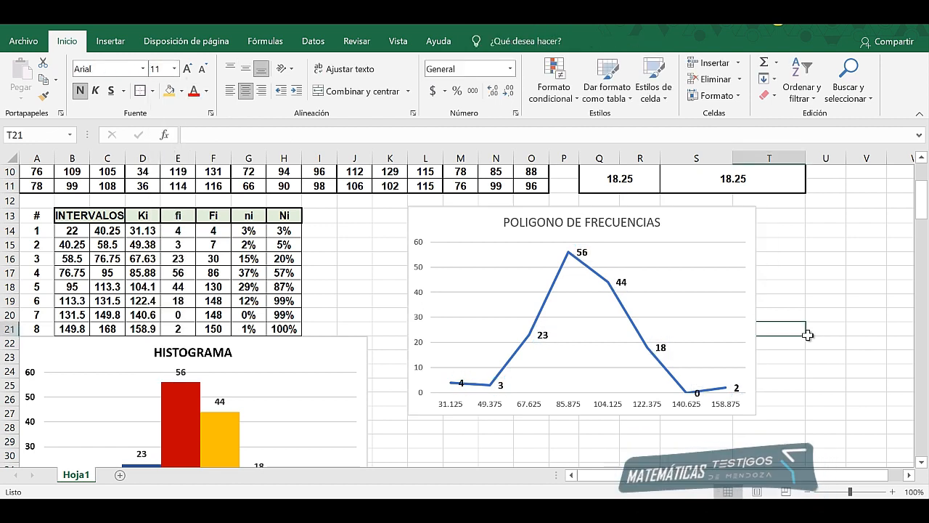
left_click(789, 384)
Make the labels of the frequency polygon's horizontal and vertical axes bold and close the axis formatting options
left_click(617, 410)
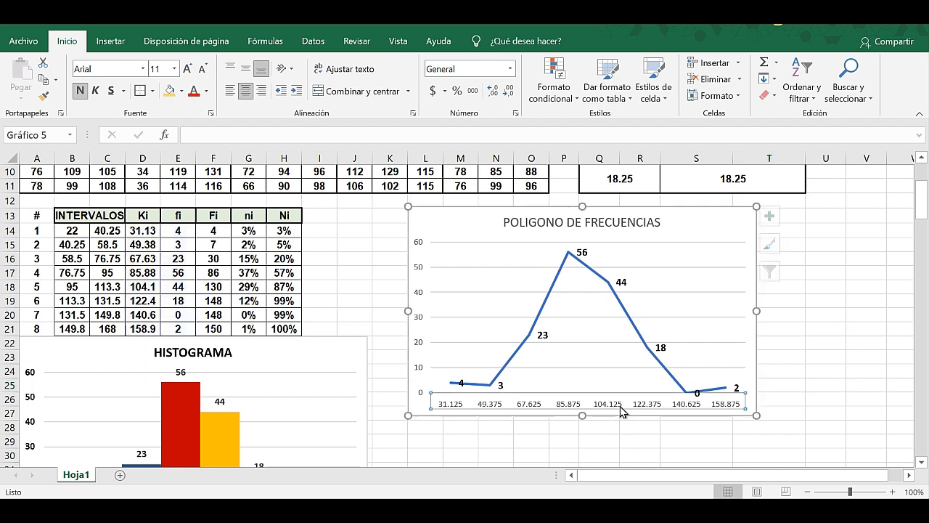
double_click(607, 410)
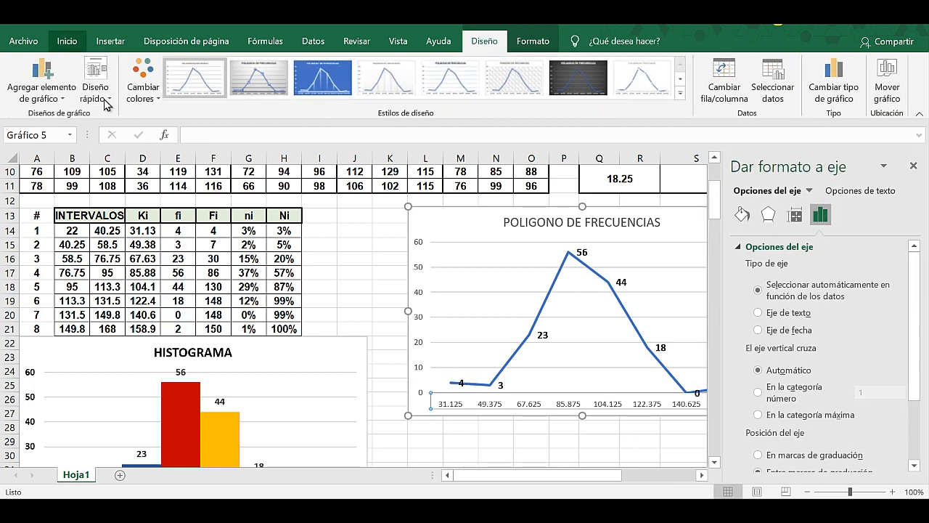
left_click(65, 41)
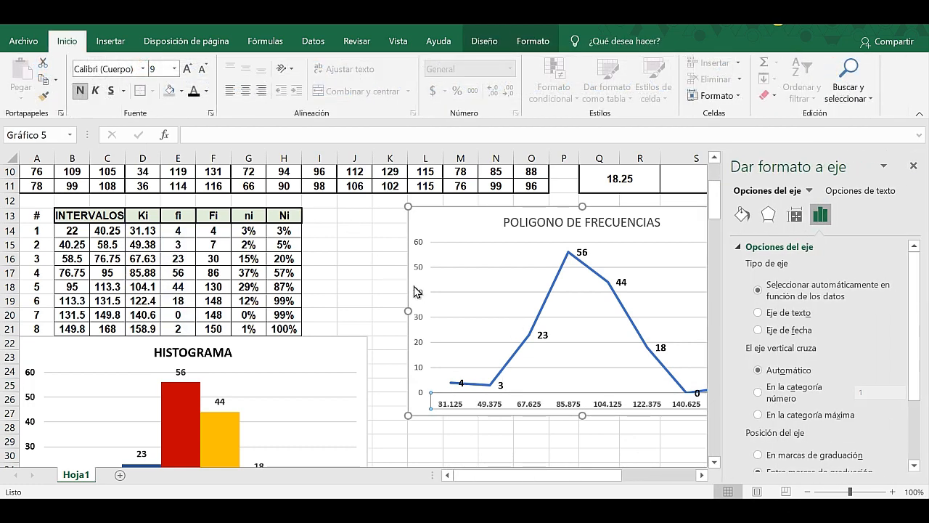
left_click(418, 306)
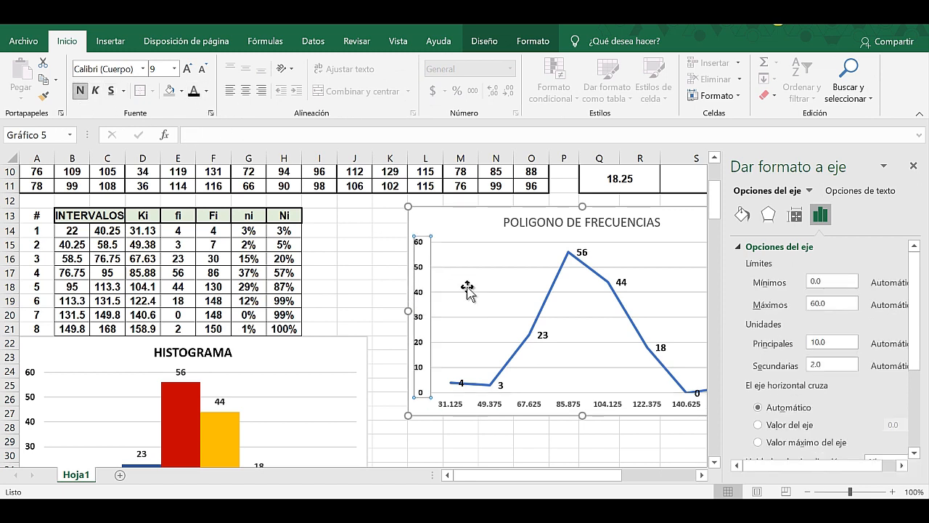
left_click(376, 262)
left_click(583, 442)
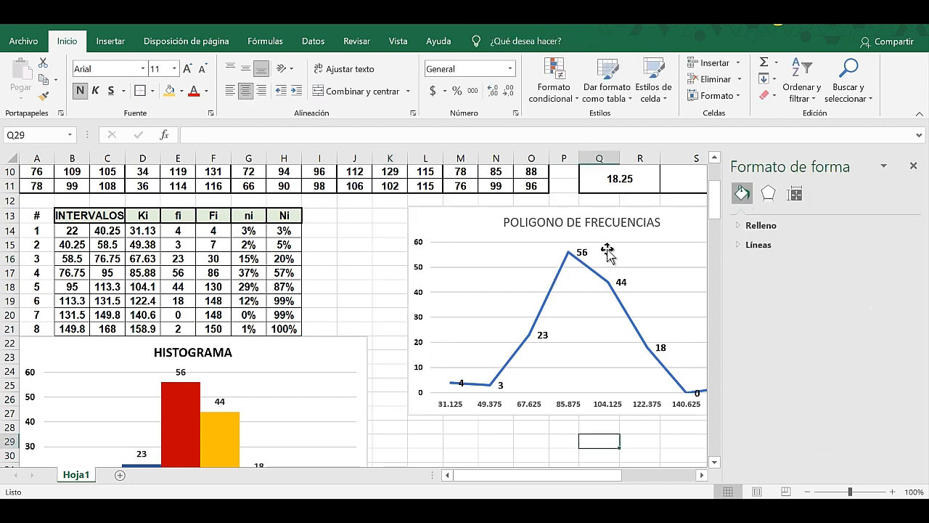
left_click(914, 167)
Make the chart title POLIGONO DE FRECUENCIAS bold and close the title formatting options
double_click(533, 223)
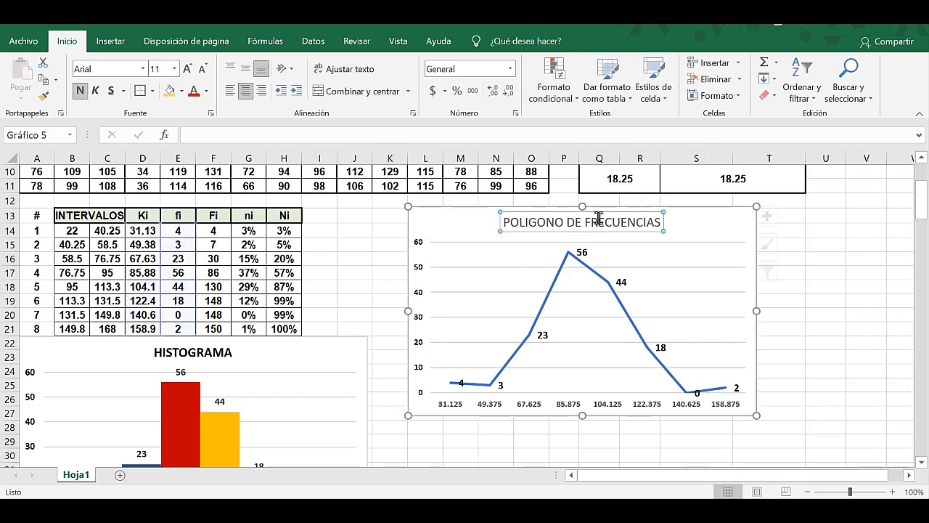
left_click_drag(533, 223, 639, 223)
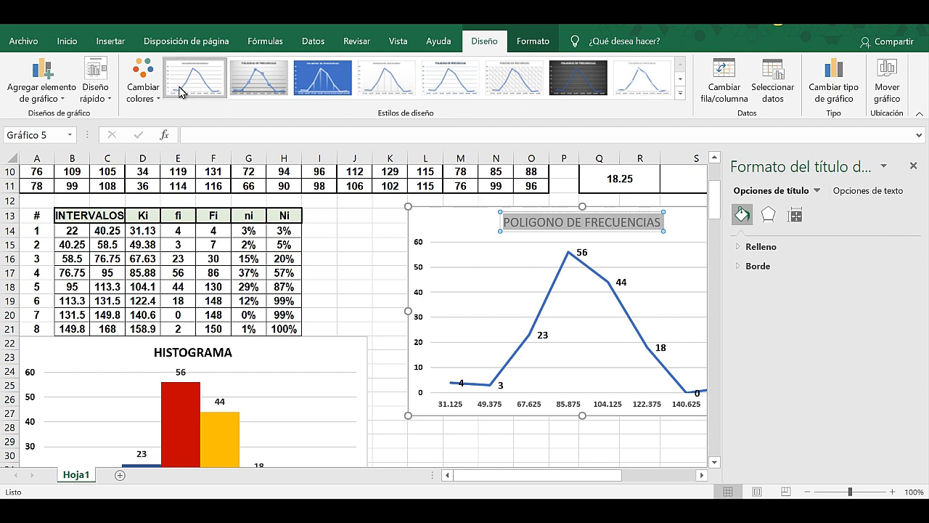
left_click(67, 41)
left_click(80, 90)
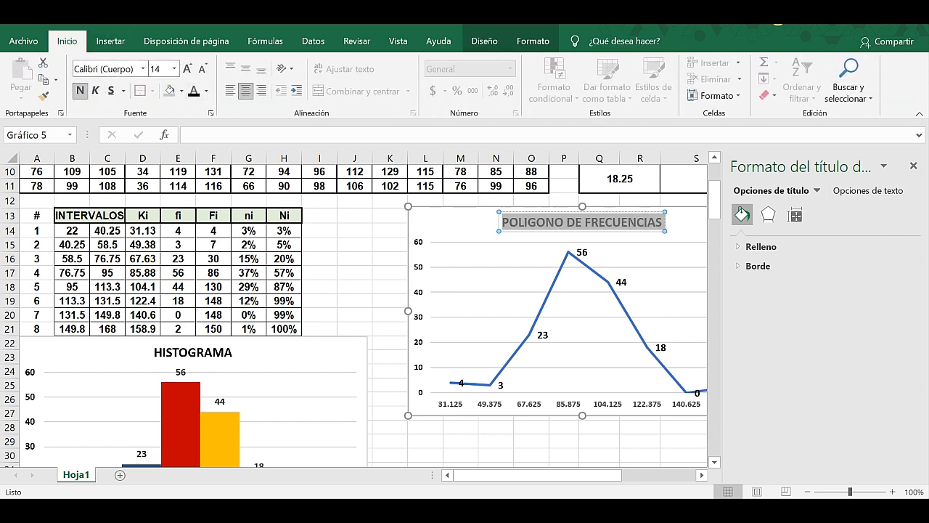
left_click(914, 165)
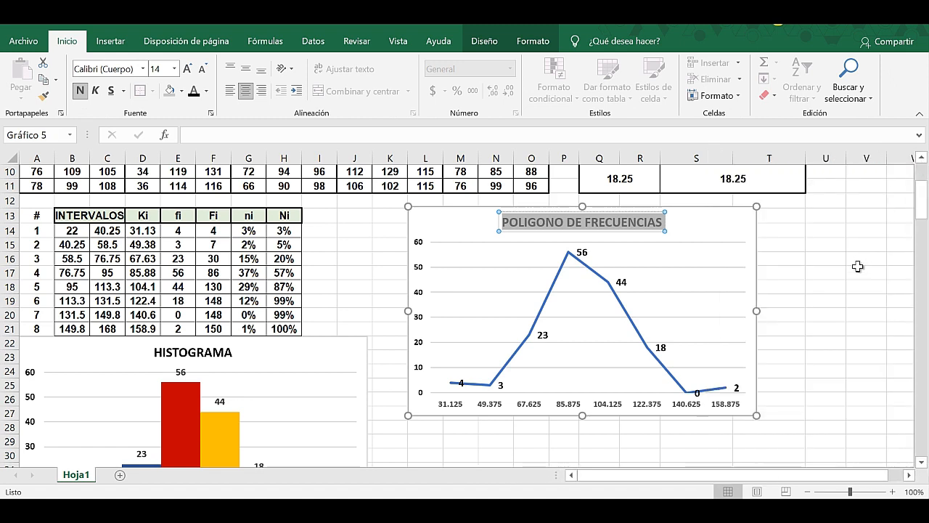
left_click(858, 268)
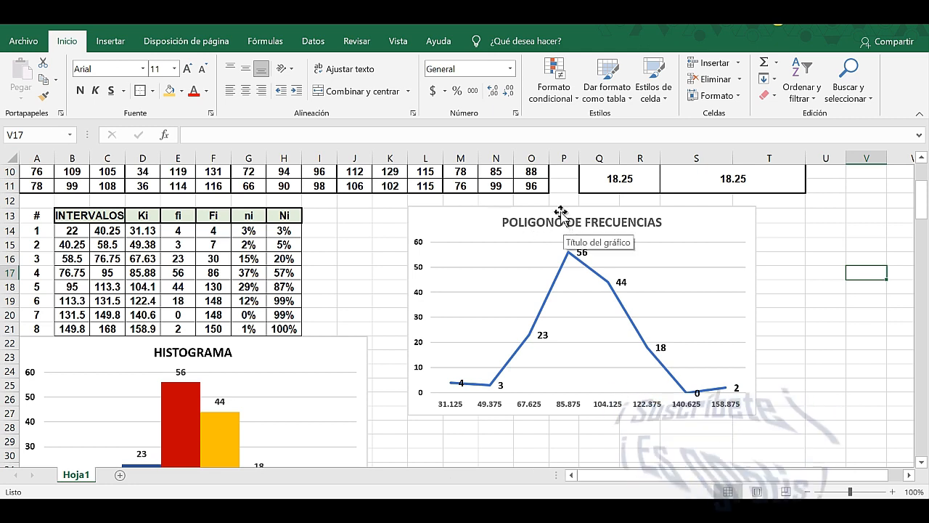
Move the frequency polygon chart down beside the histogram, starting at about row 30, and select an empty cell beside the frequency table
mouse_move(498, 217)
left_mouse_down()
mouse_move(500, 262)
mouse_move(500, 230)
left_mouse_up()
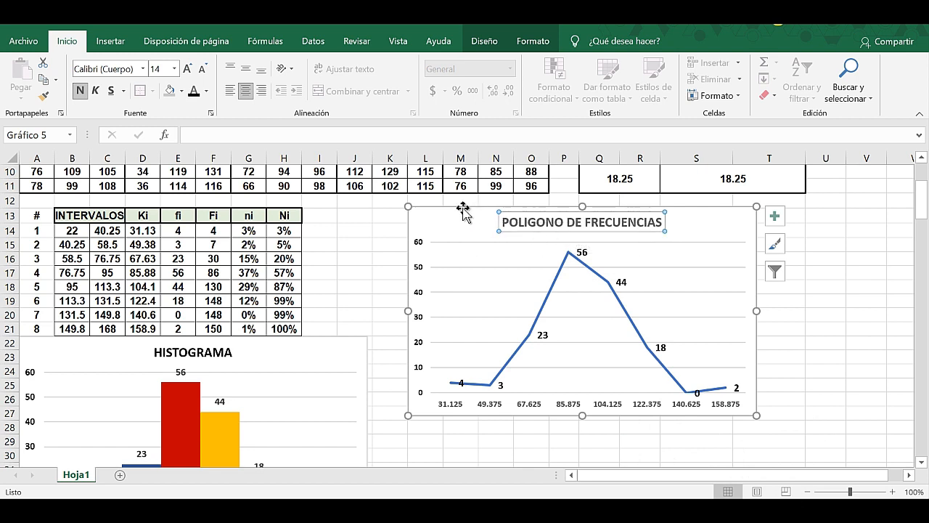
left_click(367, 232)
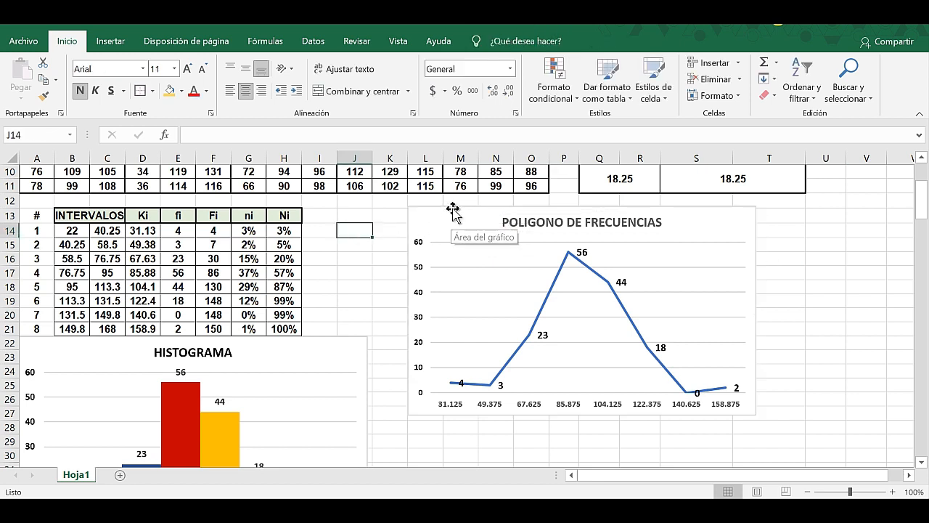
left_click_drag(452, 212, 410, 437)
left_click(484, 286)
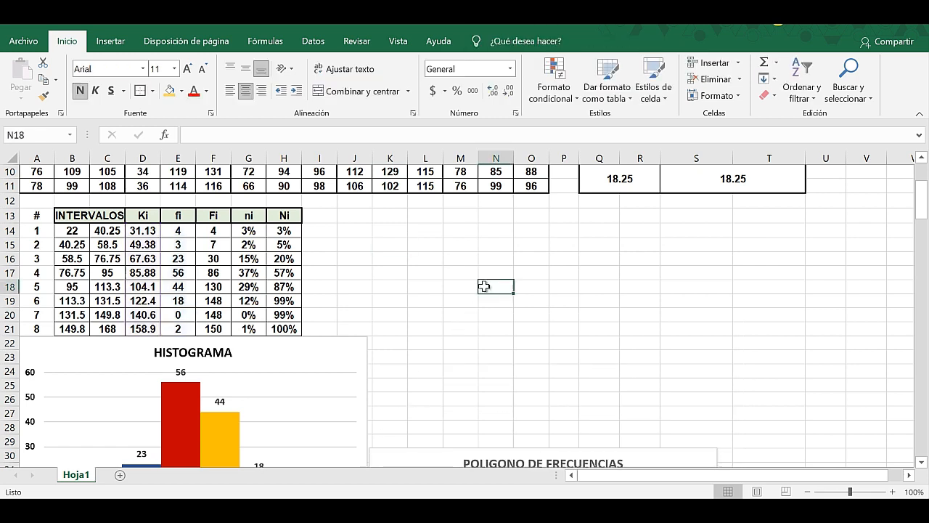
Insert an empty 2D pie chart and place it beside the frequency table, above the frequency polygon
left_click(113, 45)
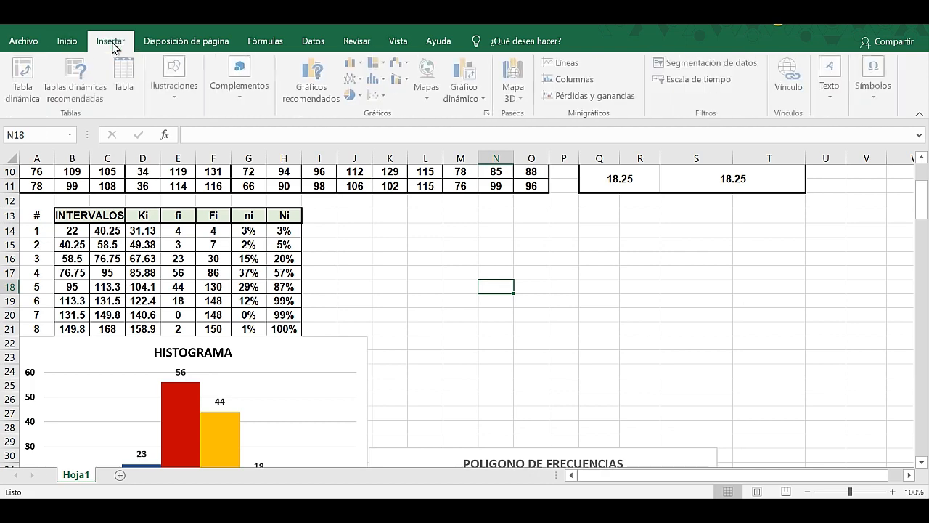
left_click(363, 98)
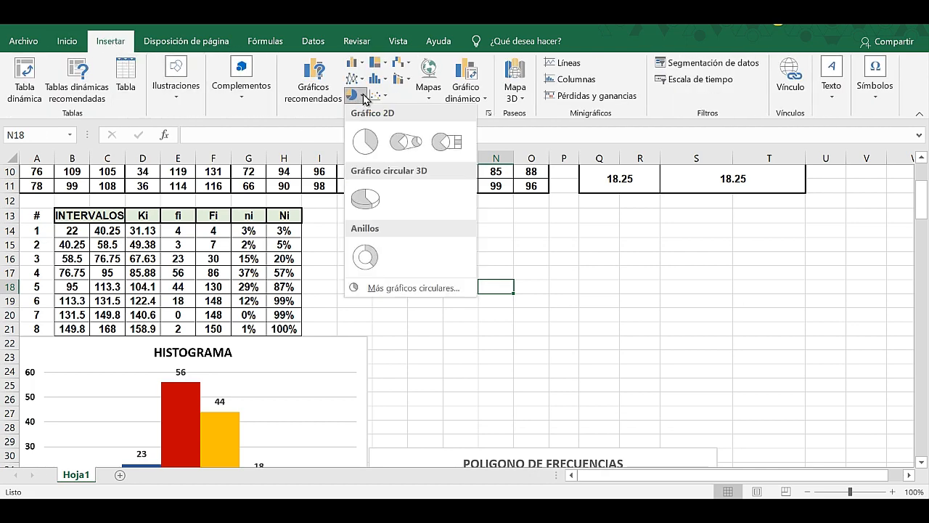
left_click(367, 143)
left_click_drag(440, 261, 558, 259)
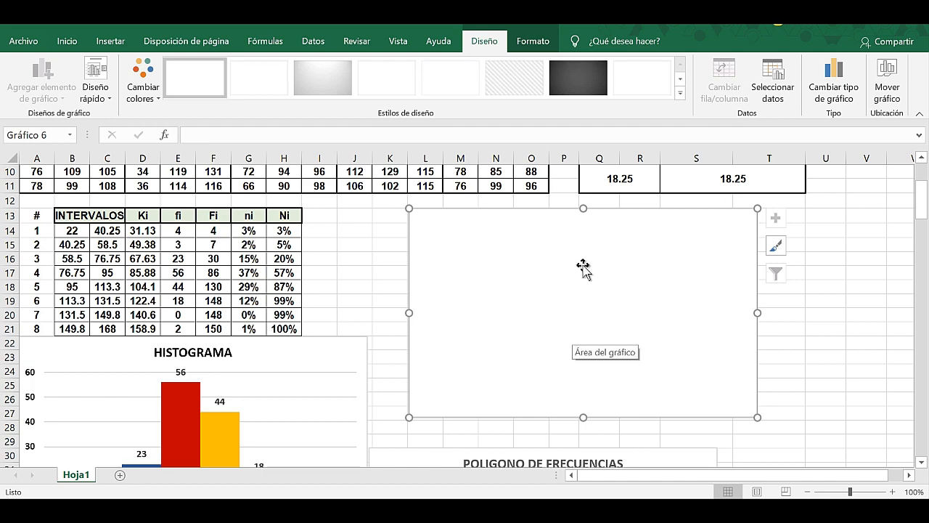
Add a data series named GRÁFICO CIRCULAR to the empty pie chart, using the absolute frequencies in E14:E21 as values
left_click(772, 78)
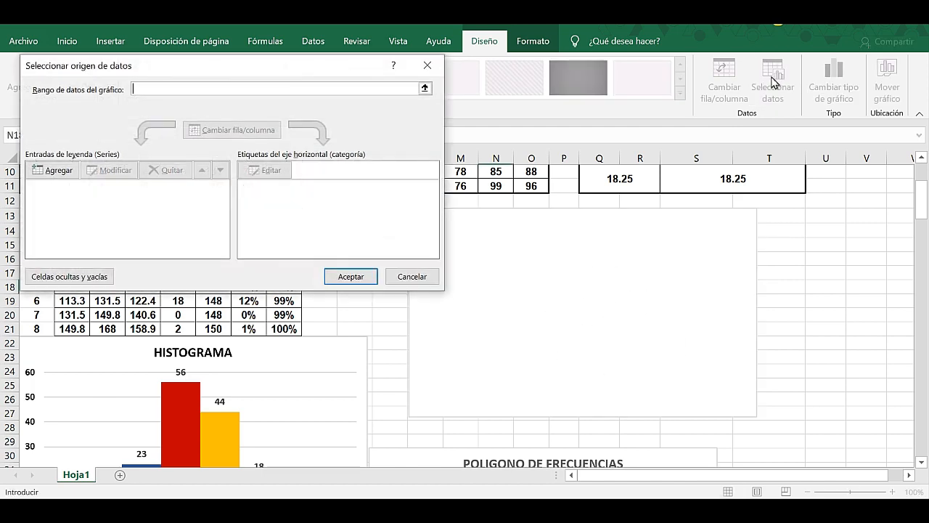
left_click(53, 170)
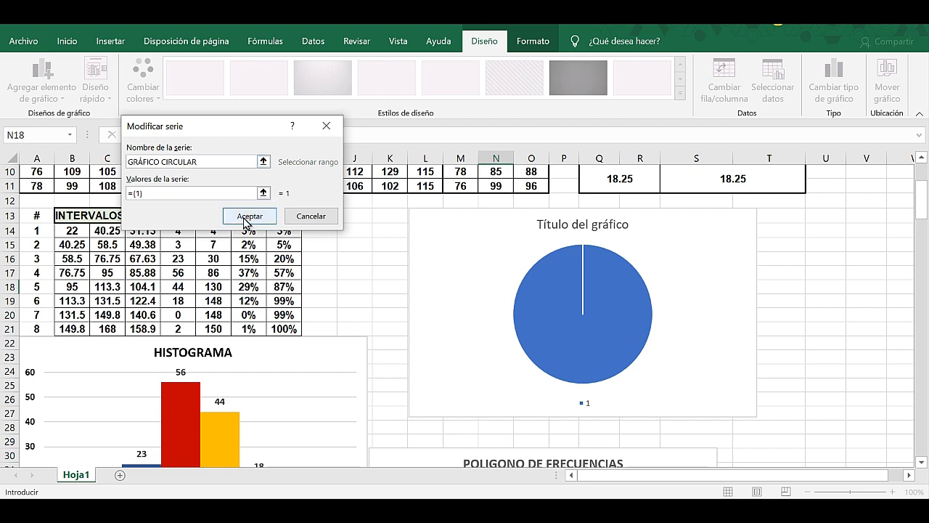
left_click(131, 193)
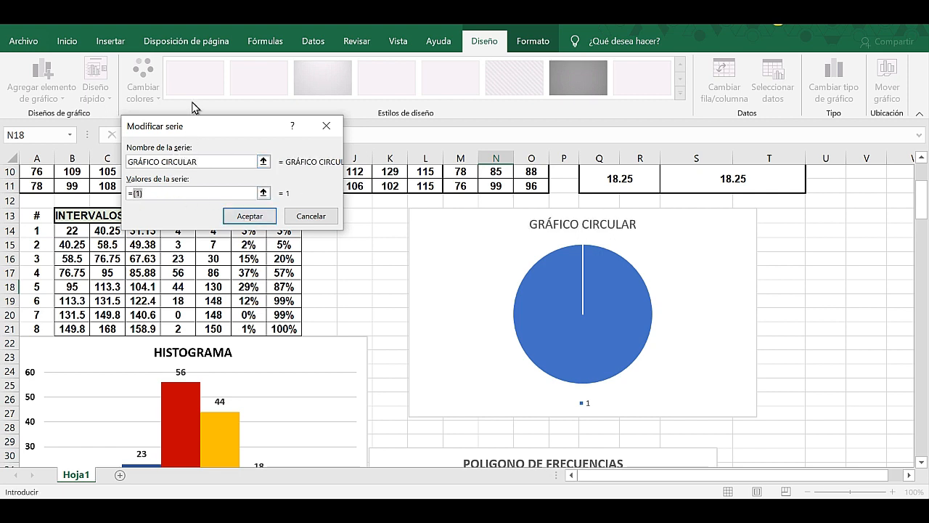
key("BackSpace")
key("BackSpace")
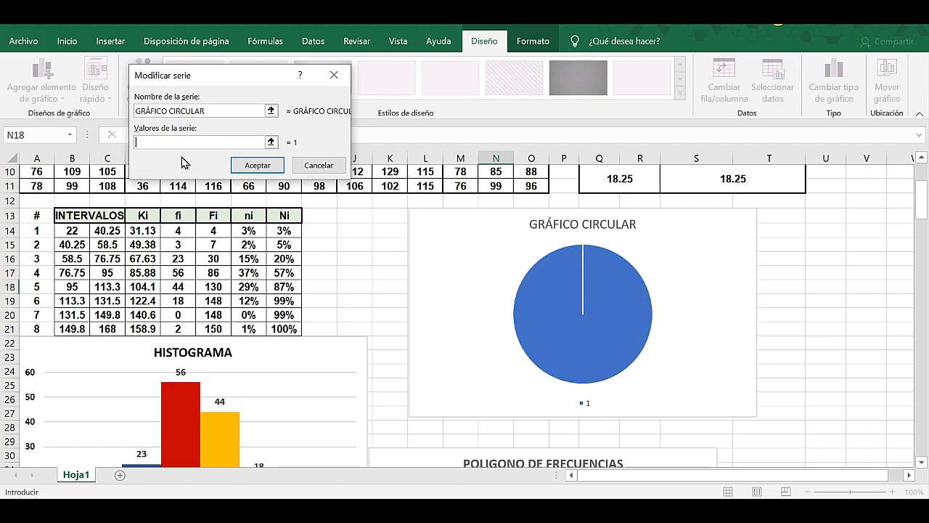
left_click_drag(182, 229, 186, 329)
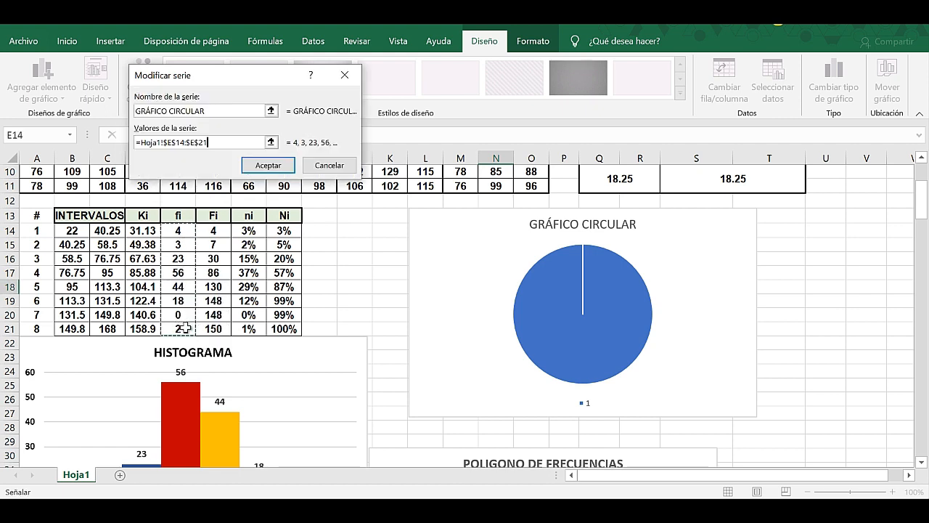
left_click(267, 166)
Use the class marks in D14:D21 as the pie chart's category labels and accept the data source
left_click(270, 172)
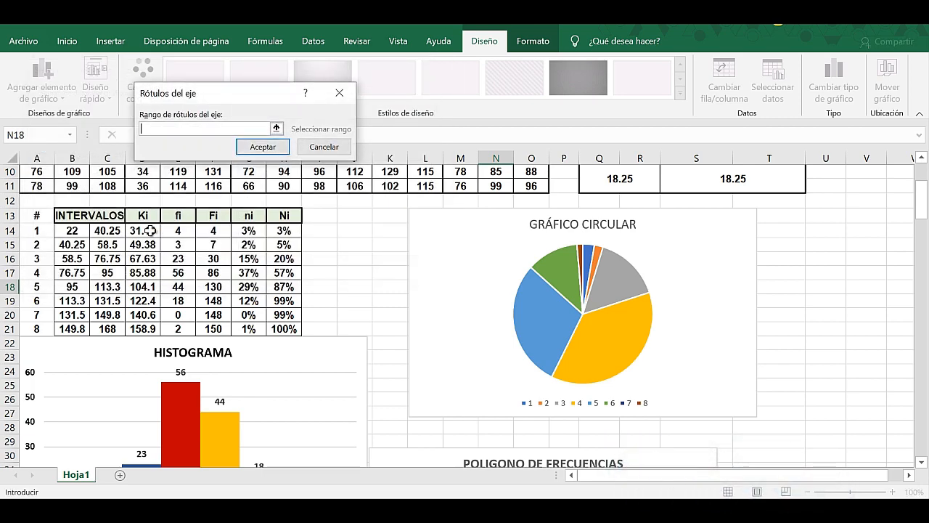
left_click_drag(150, 230, 150, 317)
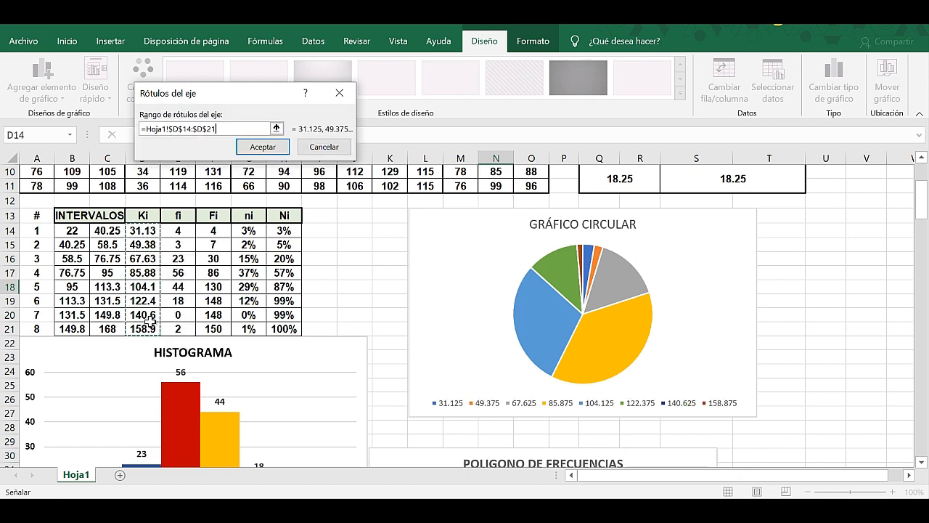
left_click(263, 148)
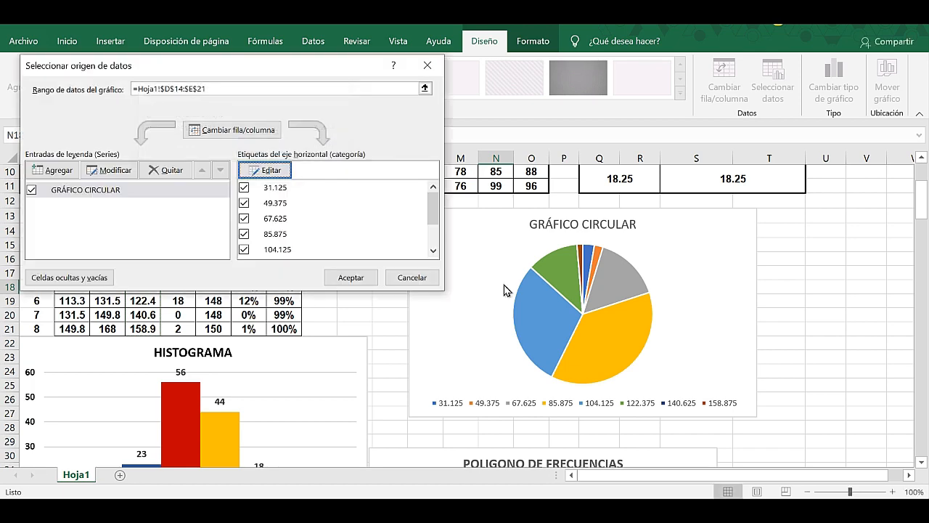
left_click(351, 278)
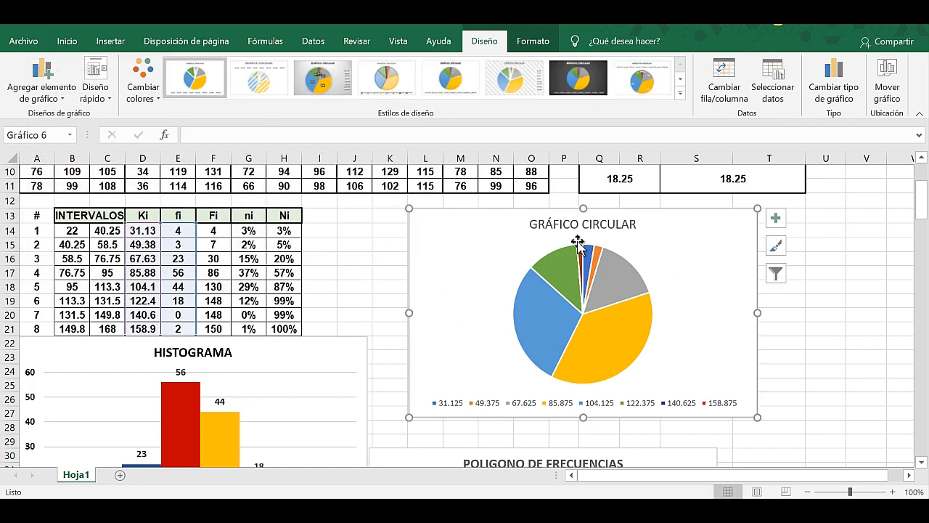
Format the pie chart's title GRÁFICO CIRCULAR in bold, italic and black text
double_click(528, 223)
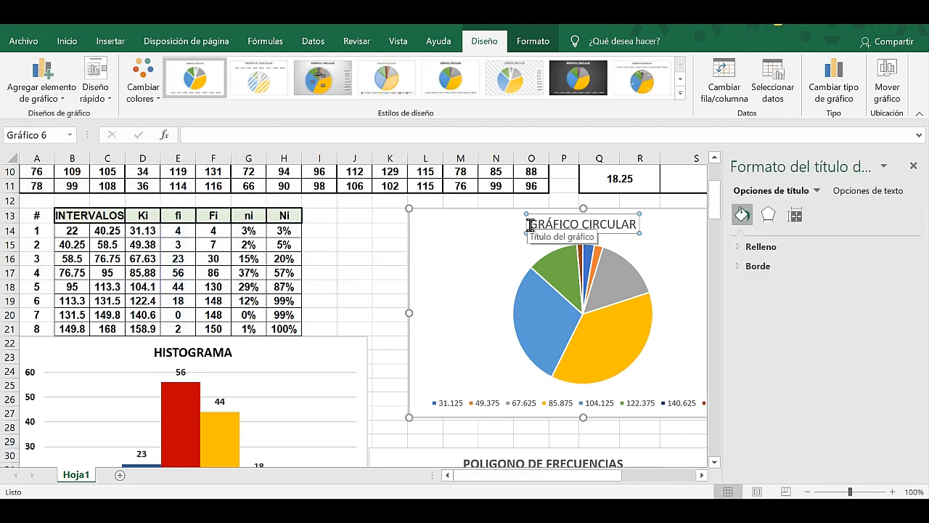
left_click_drag(530, 225, 639, 225)
left_click(68, 42)
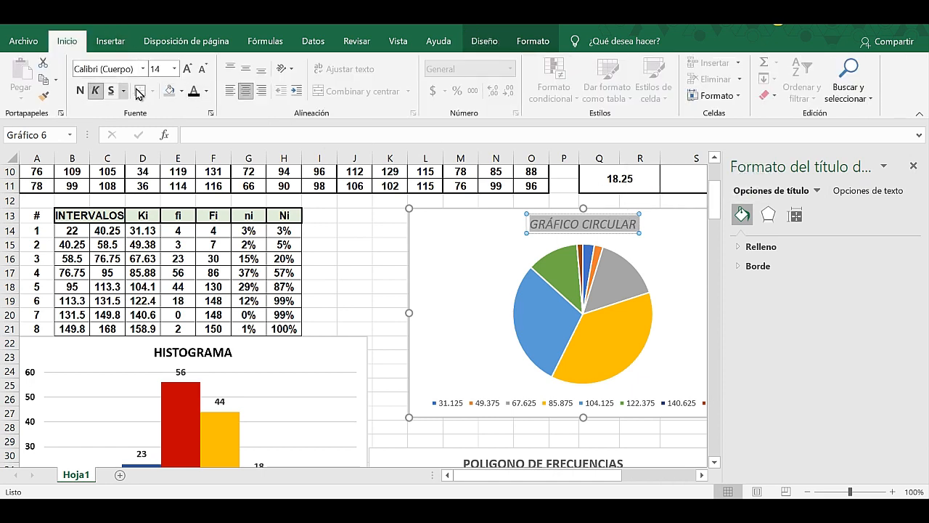
left_click(81, 92)
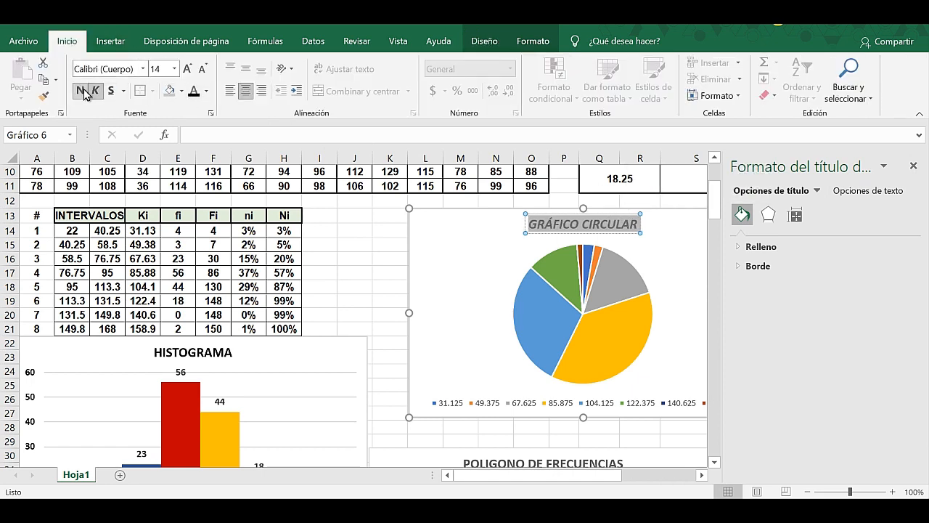
left_click(207, 96)
left_click(217, 108)
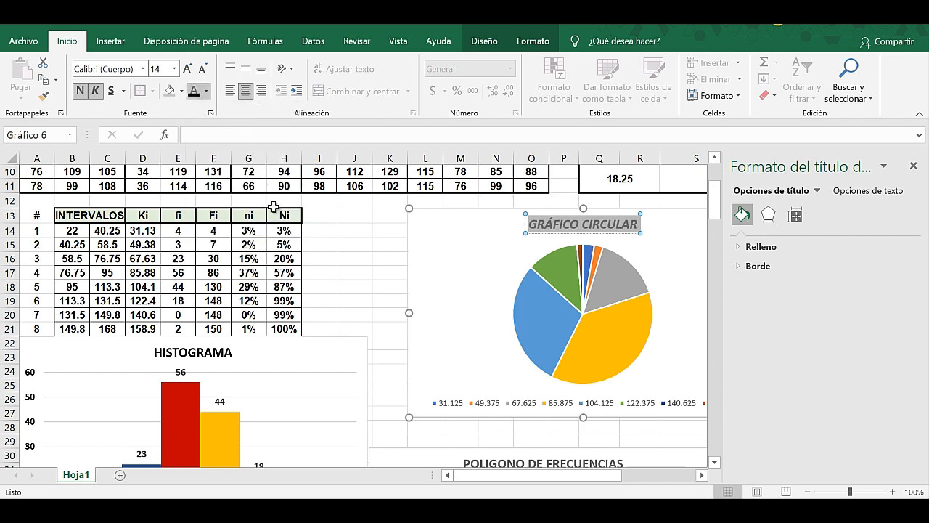
left_click(355, 273)
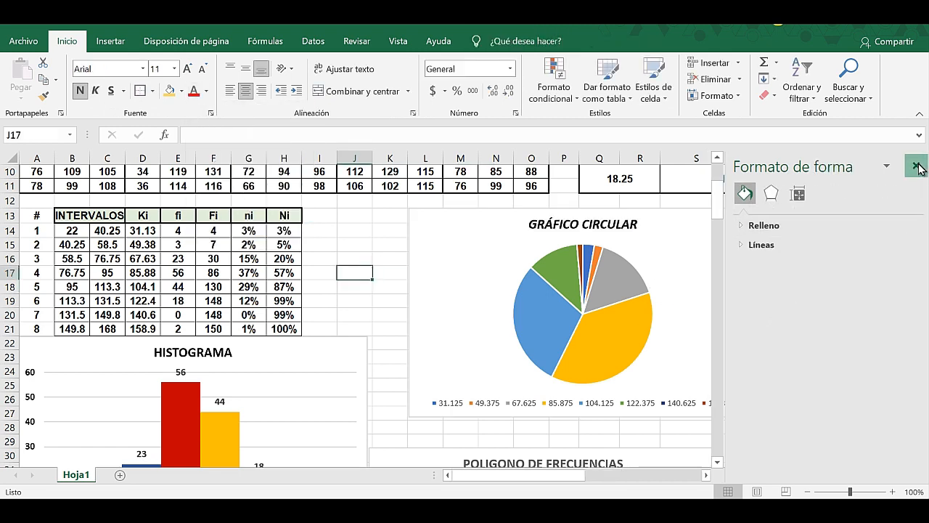
left_click(914, 167)
Apply the third chart style to the pie chart, with a grey gradient background and dark percentage labels, and close the formatting pane
double_click(742, 412)
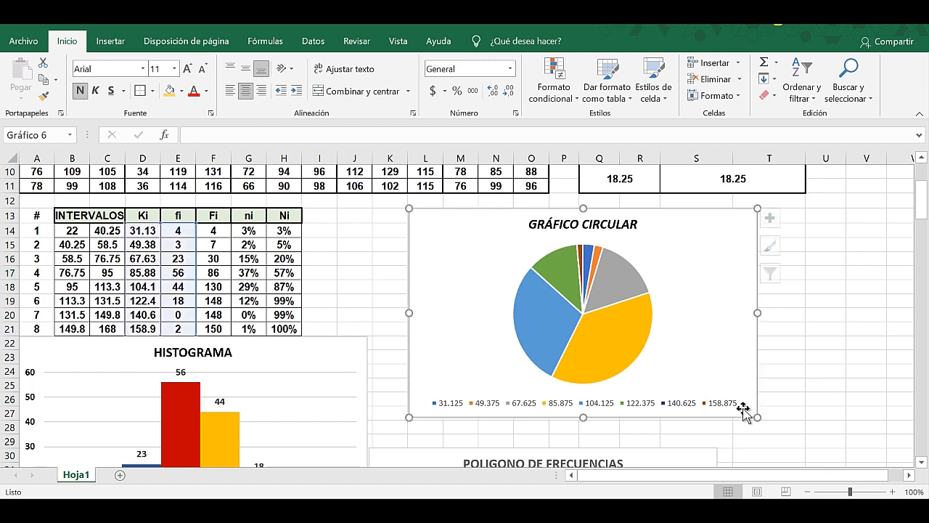
left_click(484, 41)
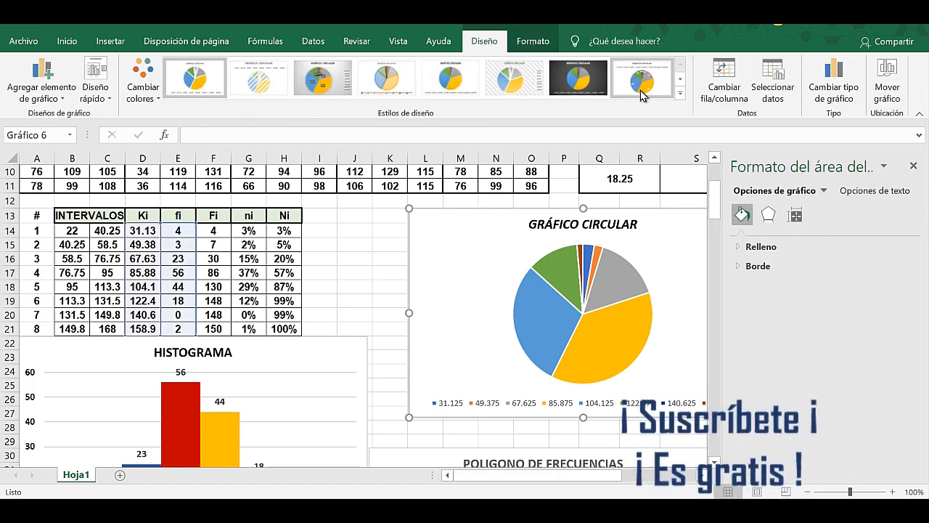
left_click(680, 93)
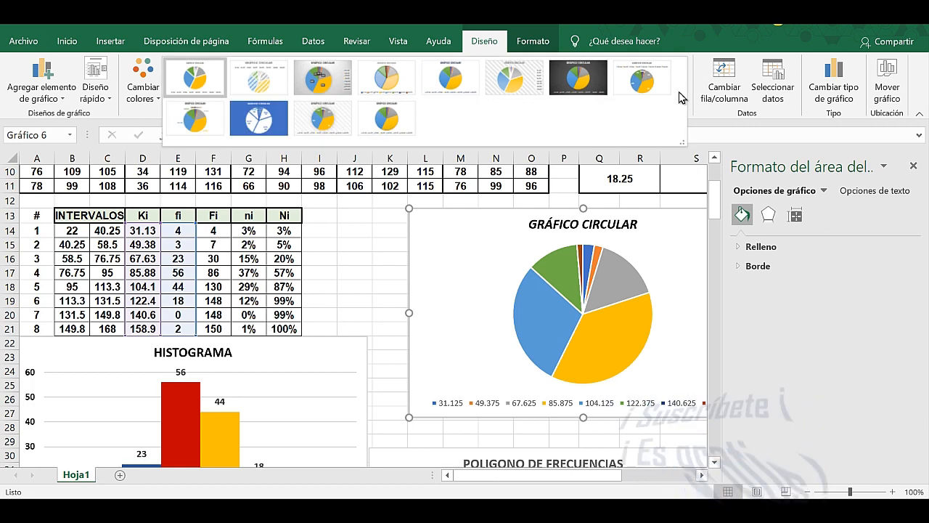
left_click(305, 80)
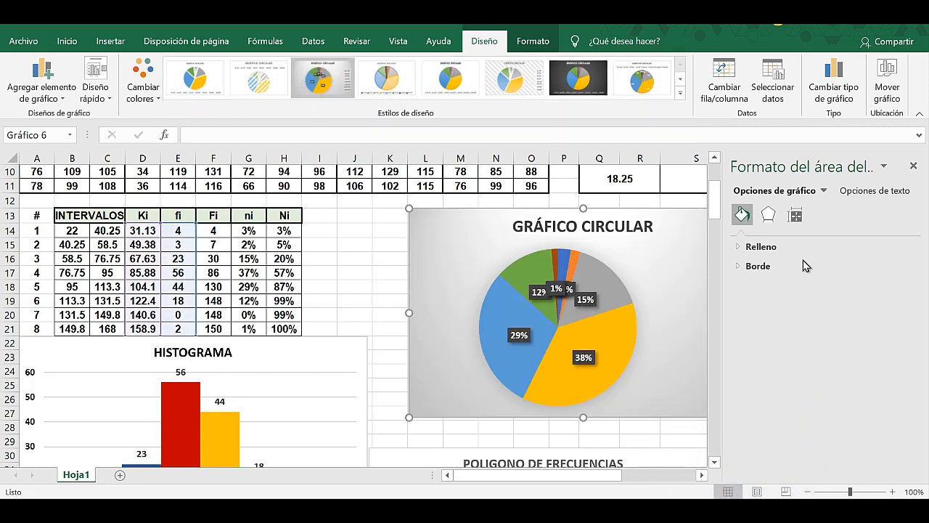
left_click(914, 168)
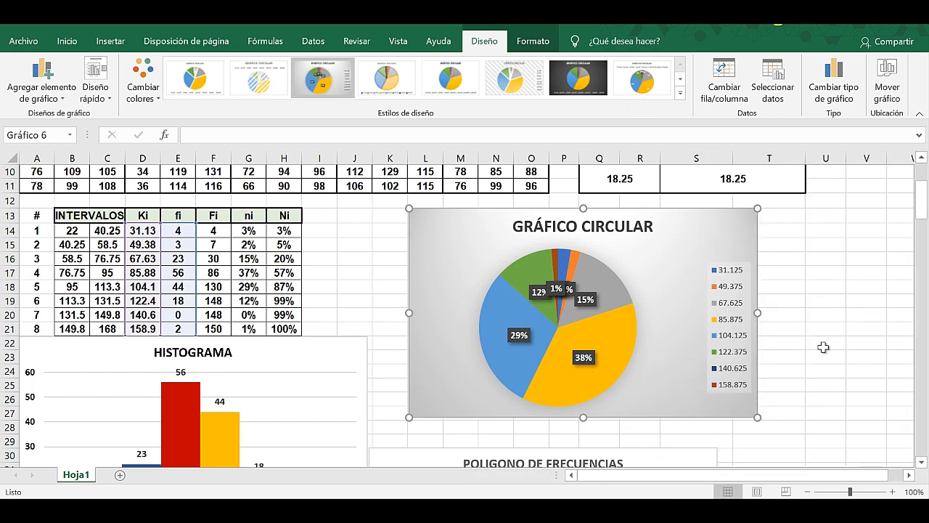
Deselect the pie chart and review the data, the frequency table, the histogram, the frequency polygon and the pie chart across the sheet
scroll(824, 347, "down", 1)
scroll(824, 347, "up", 1)
scroll(823, 347, "down", 2)
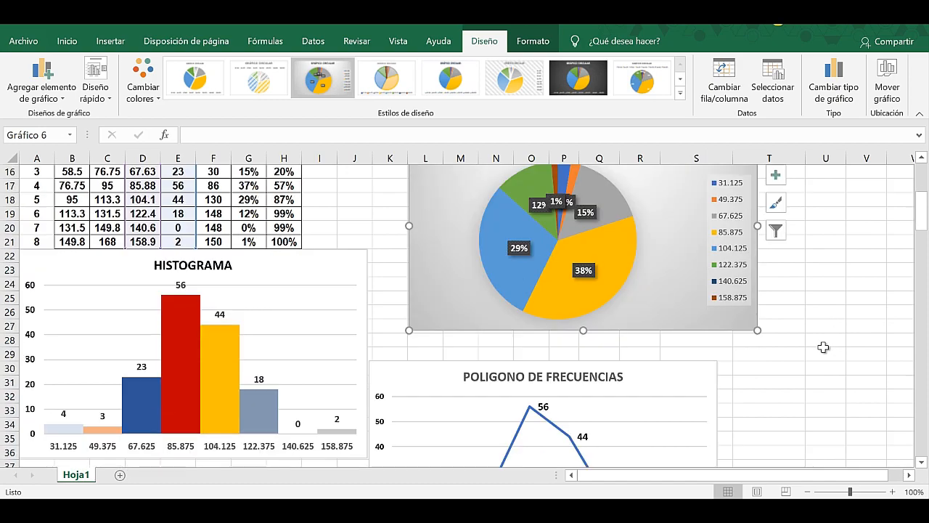
scroll(823, 347, "down", 2)
scroll(823, 347, "up", 7)
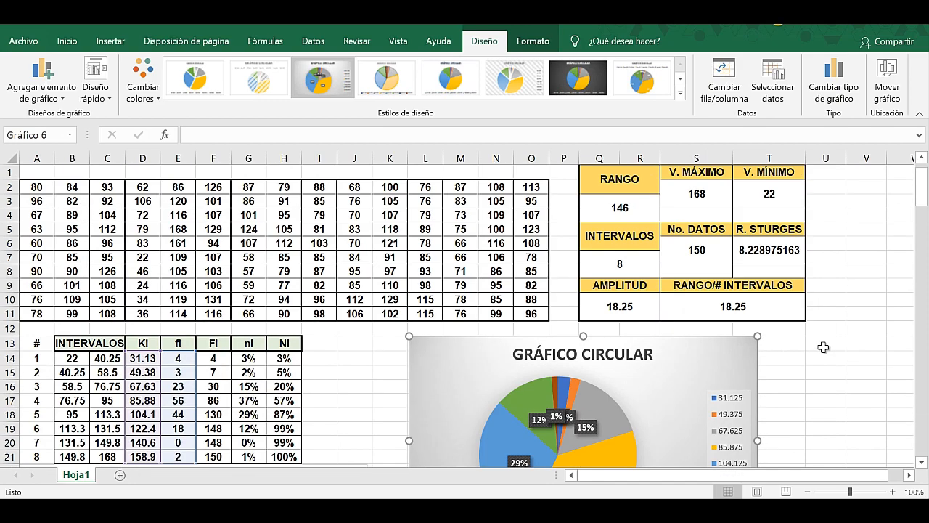
scroll(386, 282, "down", 2)
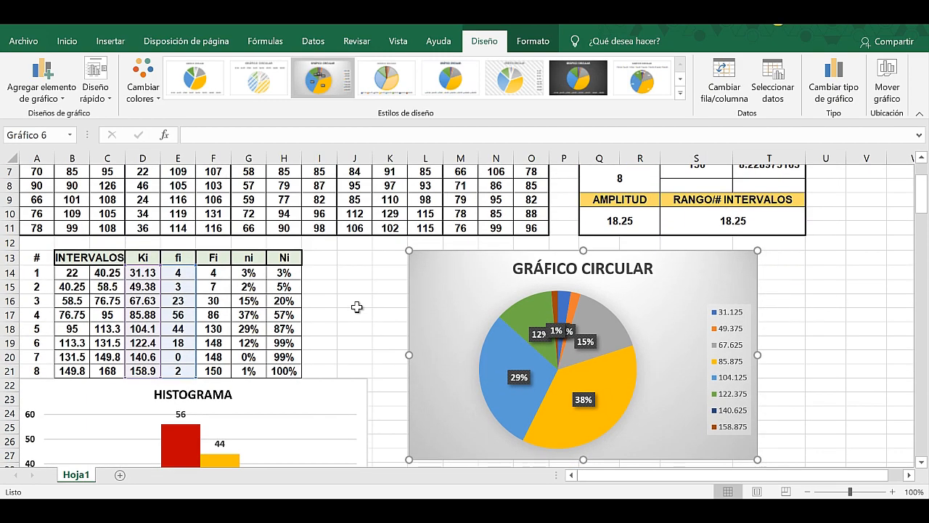
left_click(354, 299)
scroll(218, 316, "down", 1)
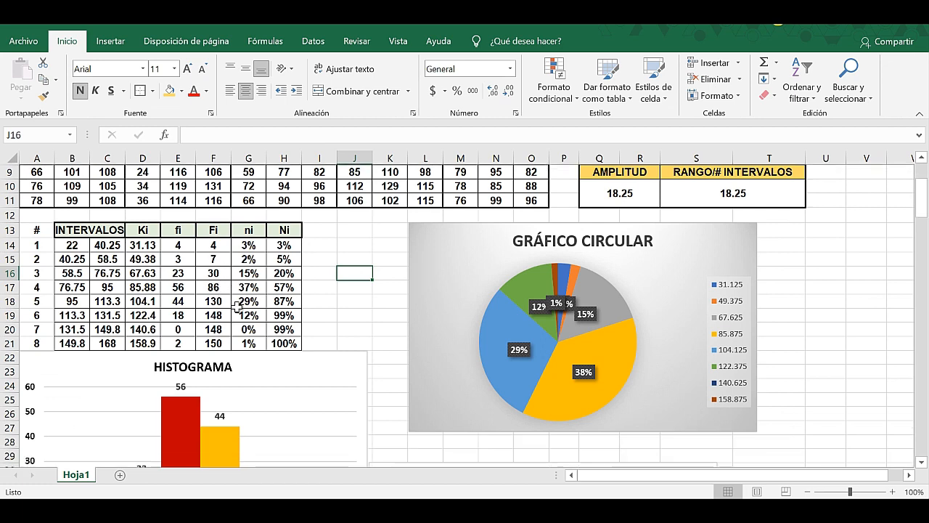
scroll(243, 305, "down", 3)
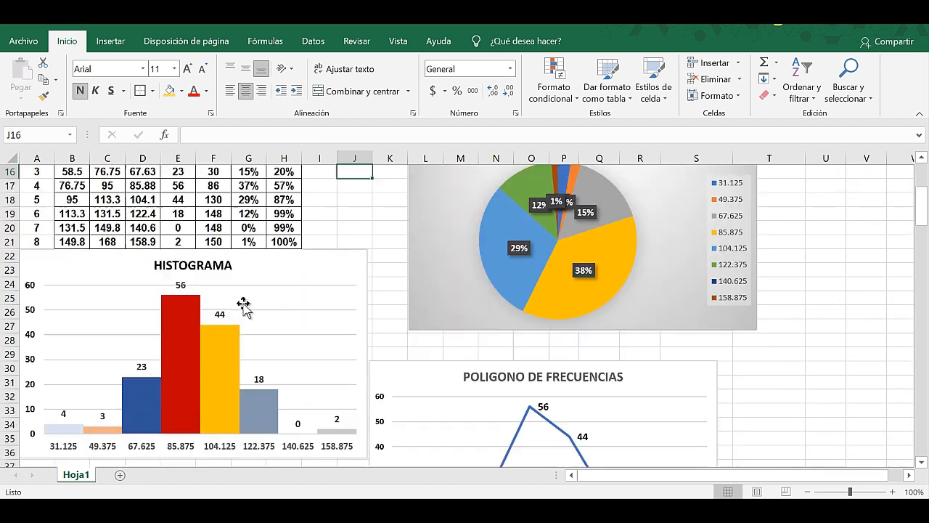
scroll(105, 288, "down", 4)
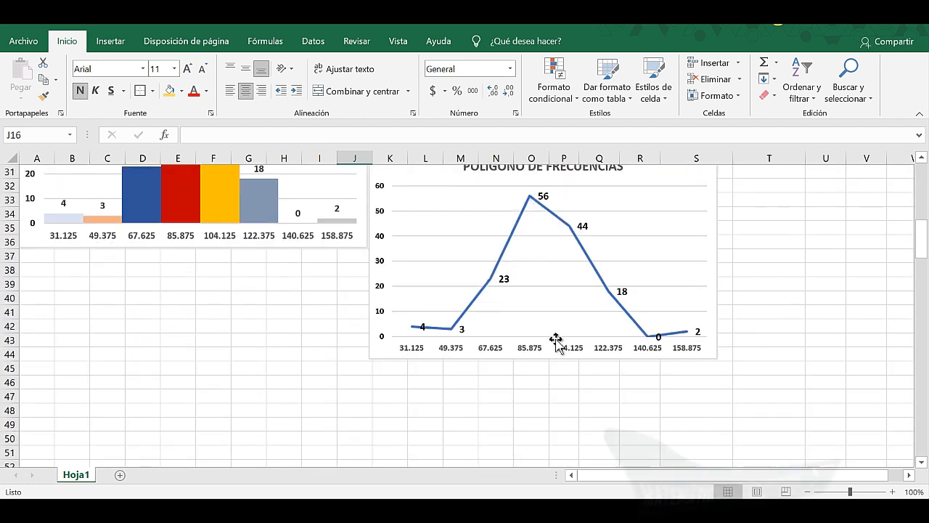
scroll(622, 352, "up", 2)
scroll(761, 358, "up", 4)
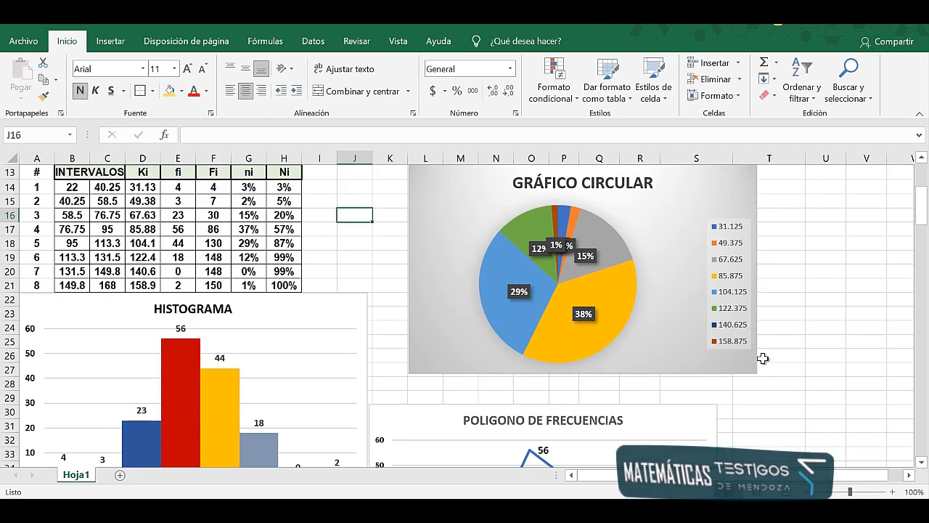